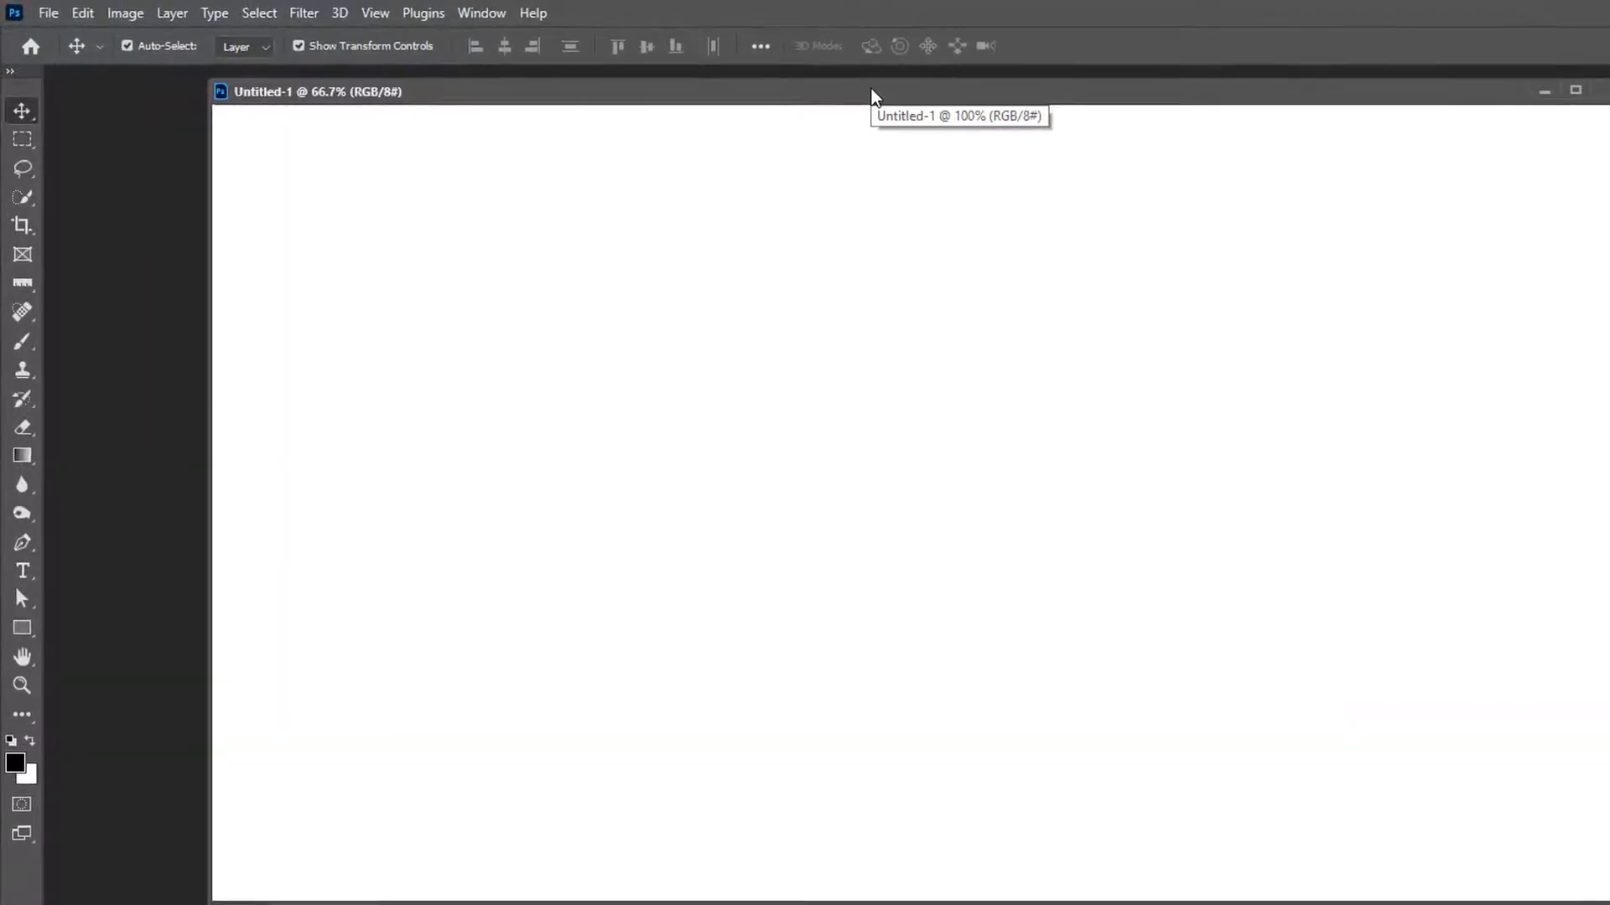
Switch to the Motion workspace and create a video timeline for the blank document.
click(488, 15)
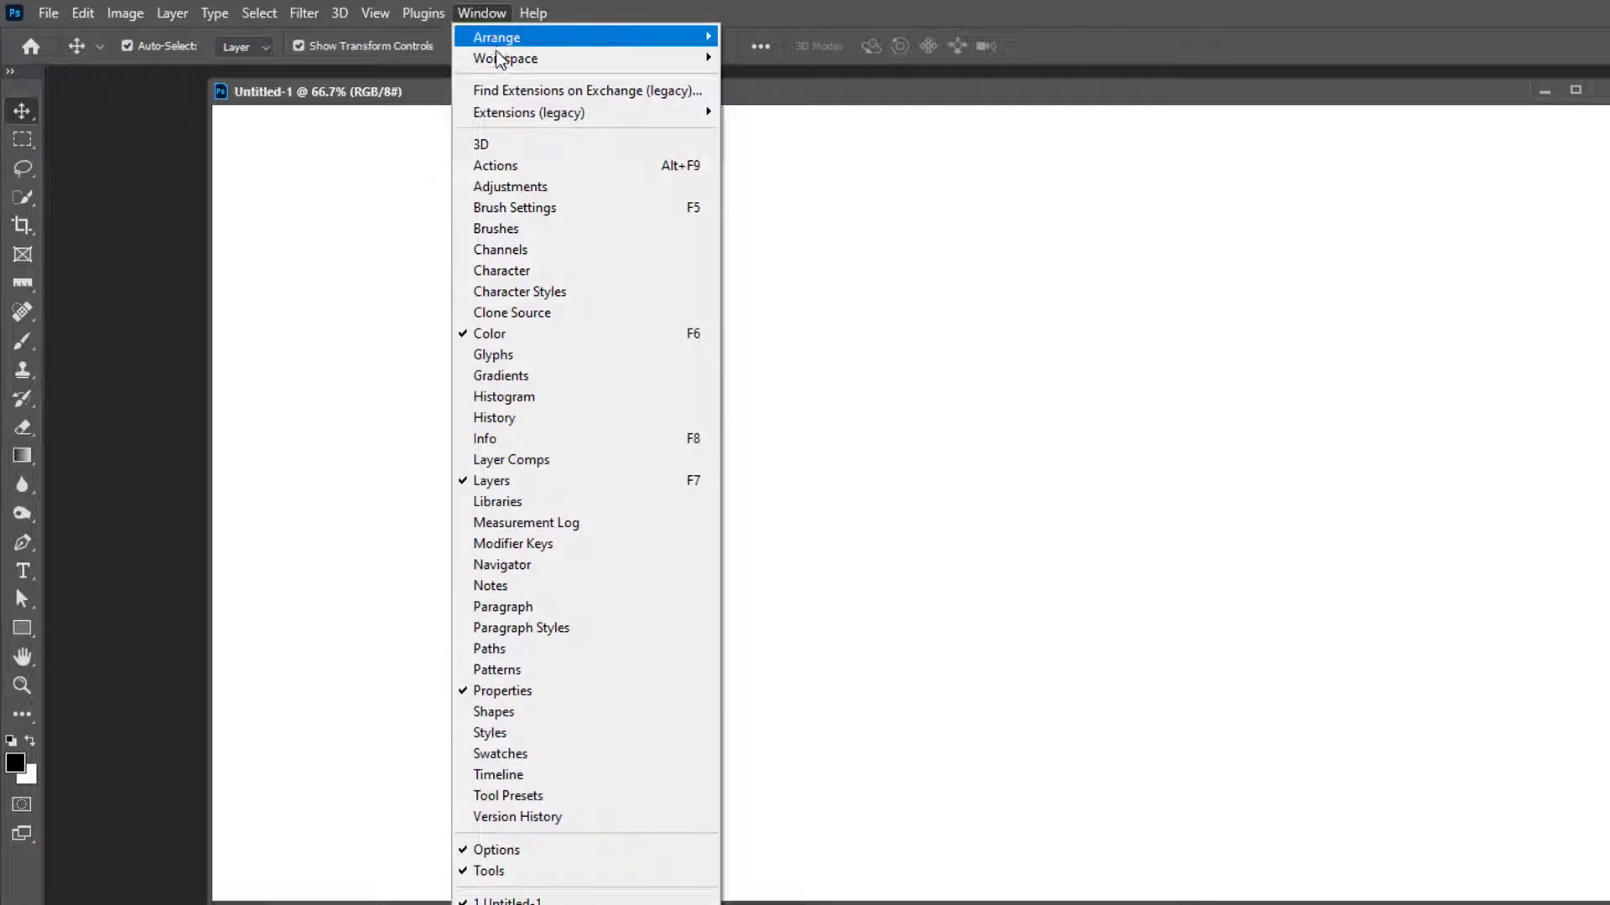
mouse_move(496, 55)
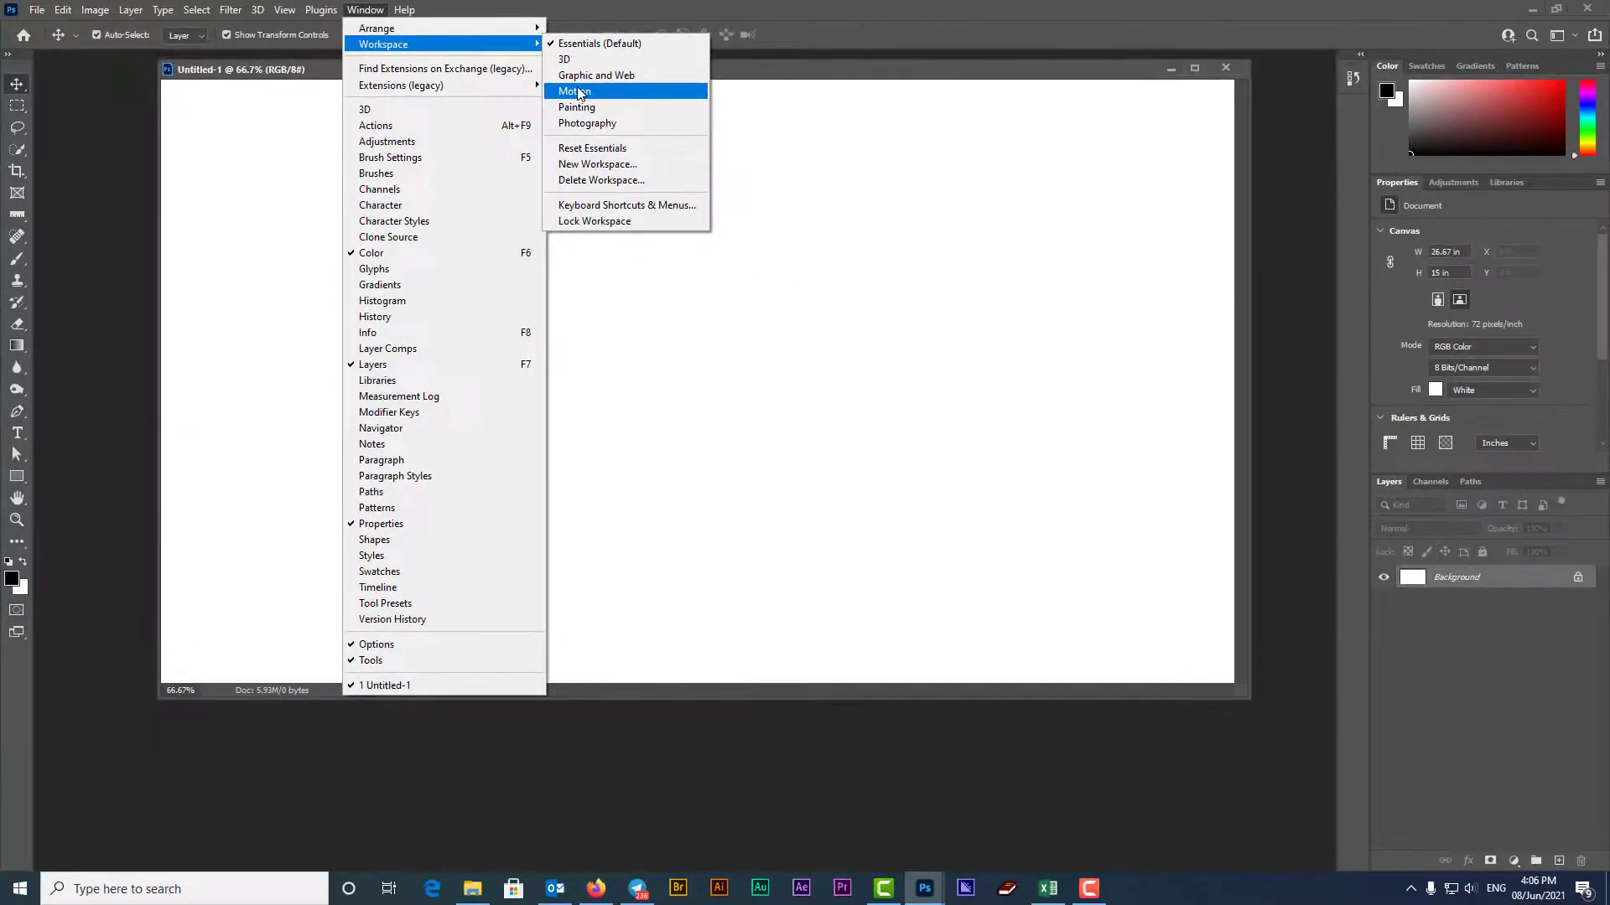
click(577, 92)
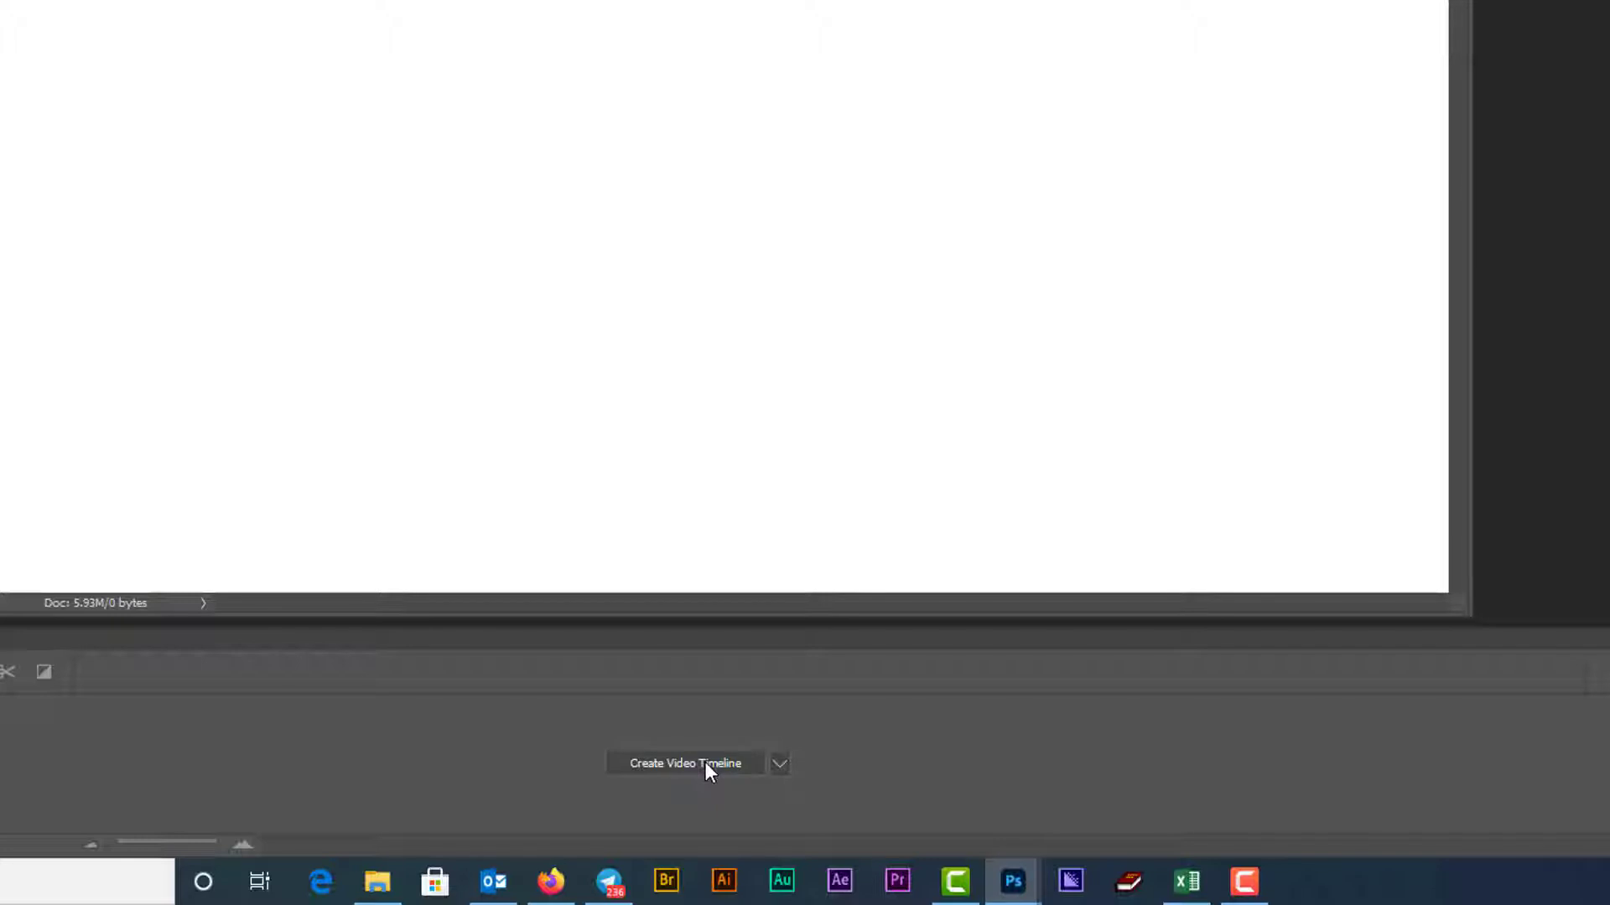
click(708, 771)
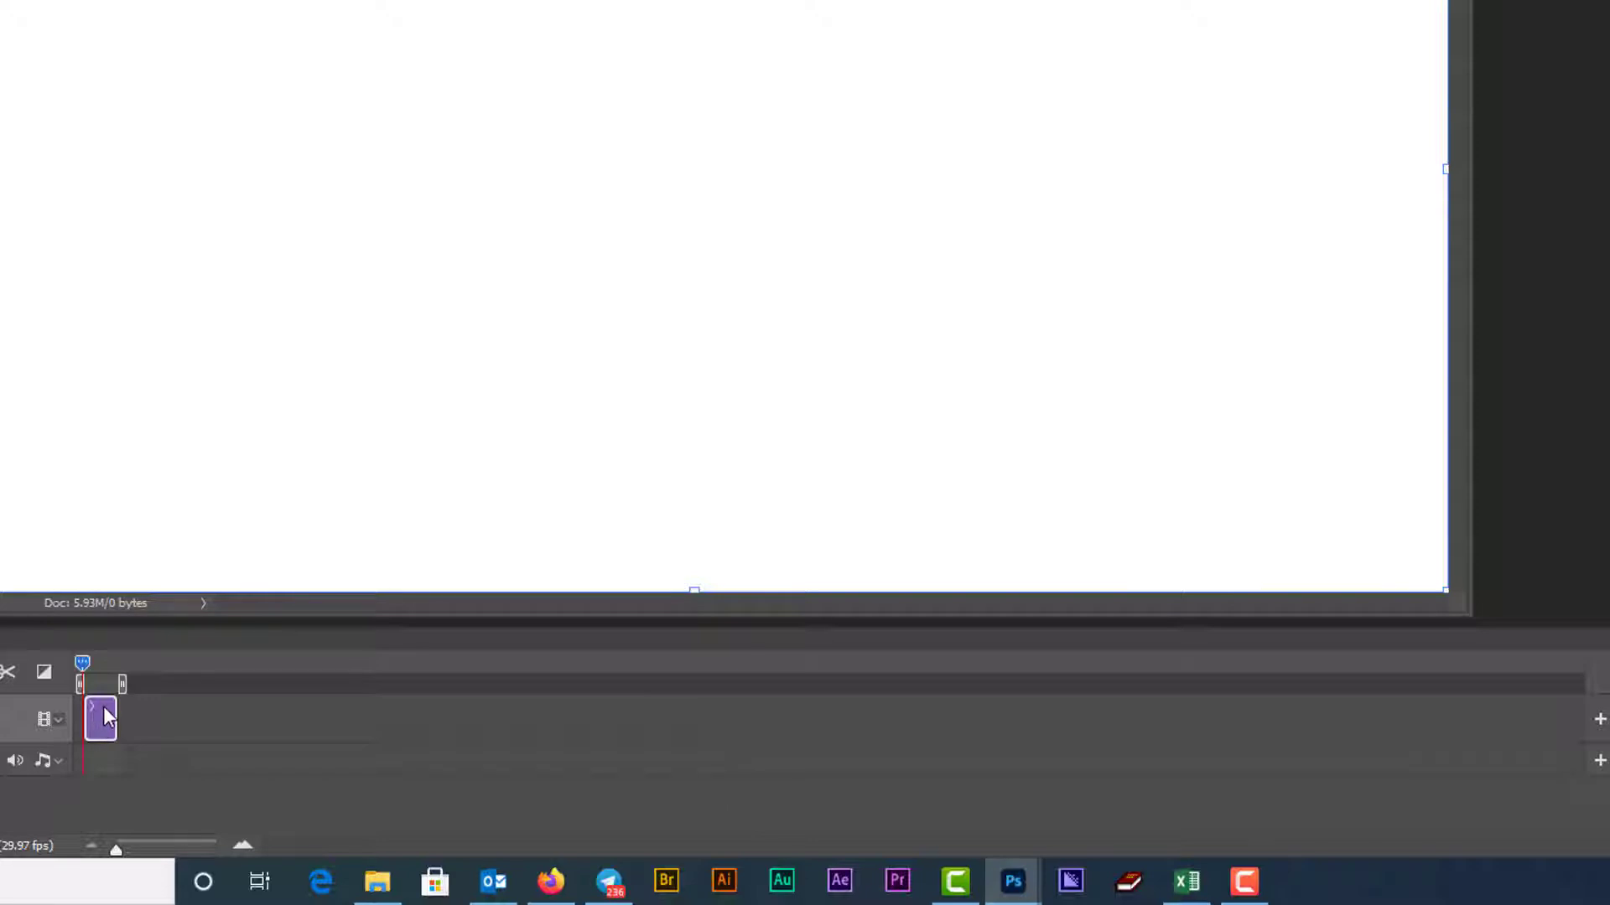
Add the actress_book video from the Bear River Assets folder to the Layer 0 track of the timeline.
click(242, 844)
click(243, 848)
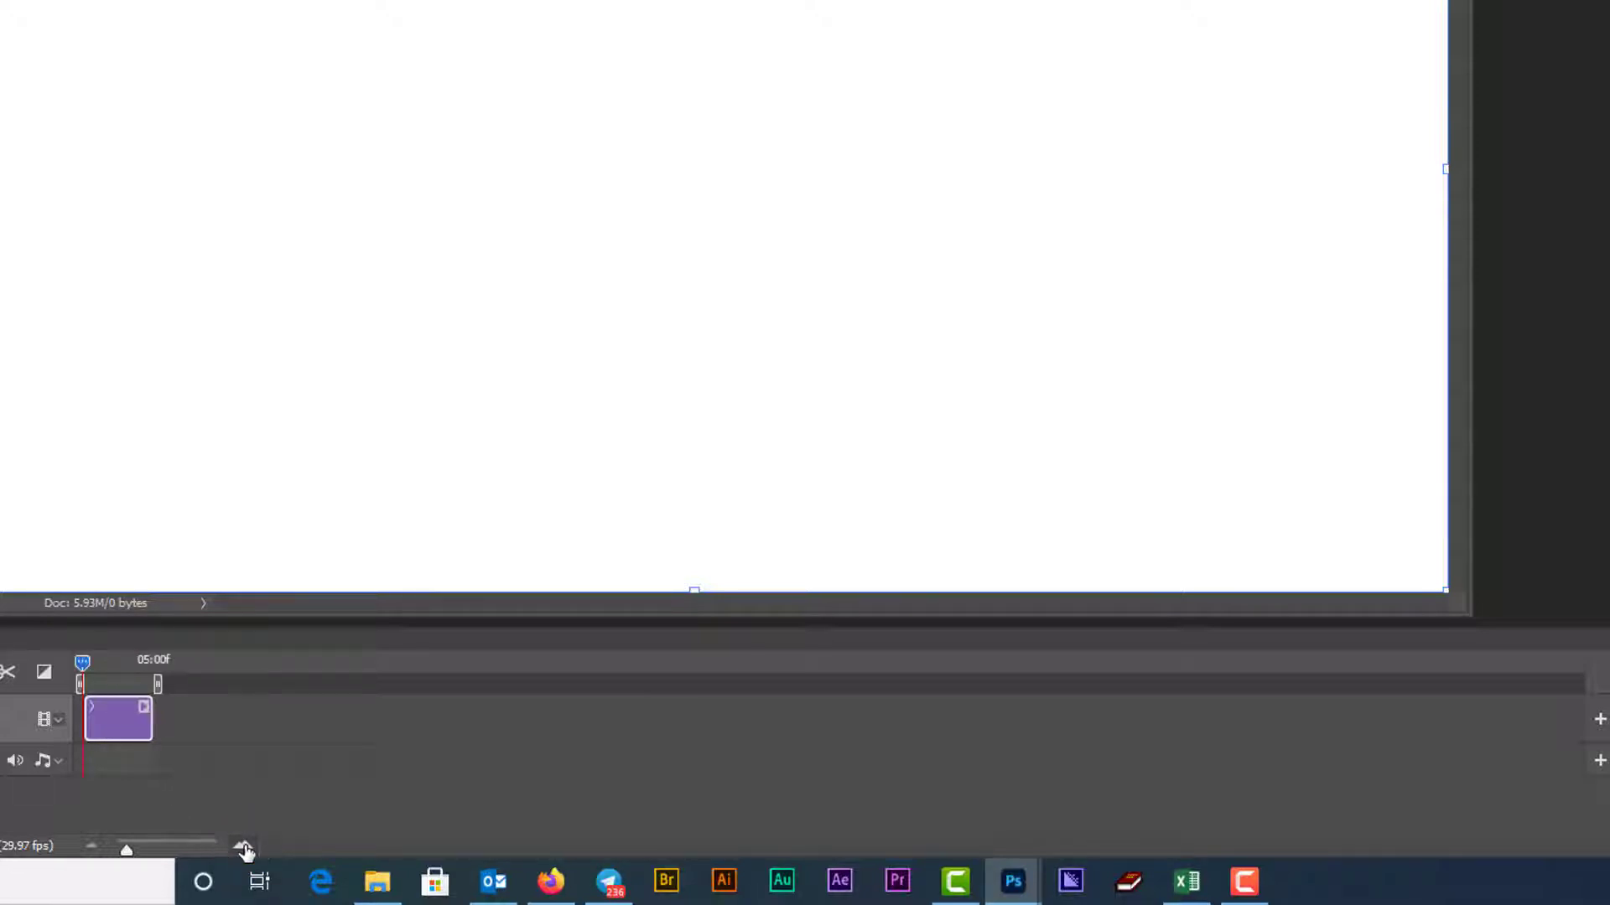
click(243, 849)
click(243, 848)
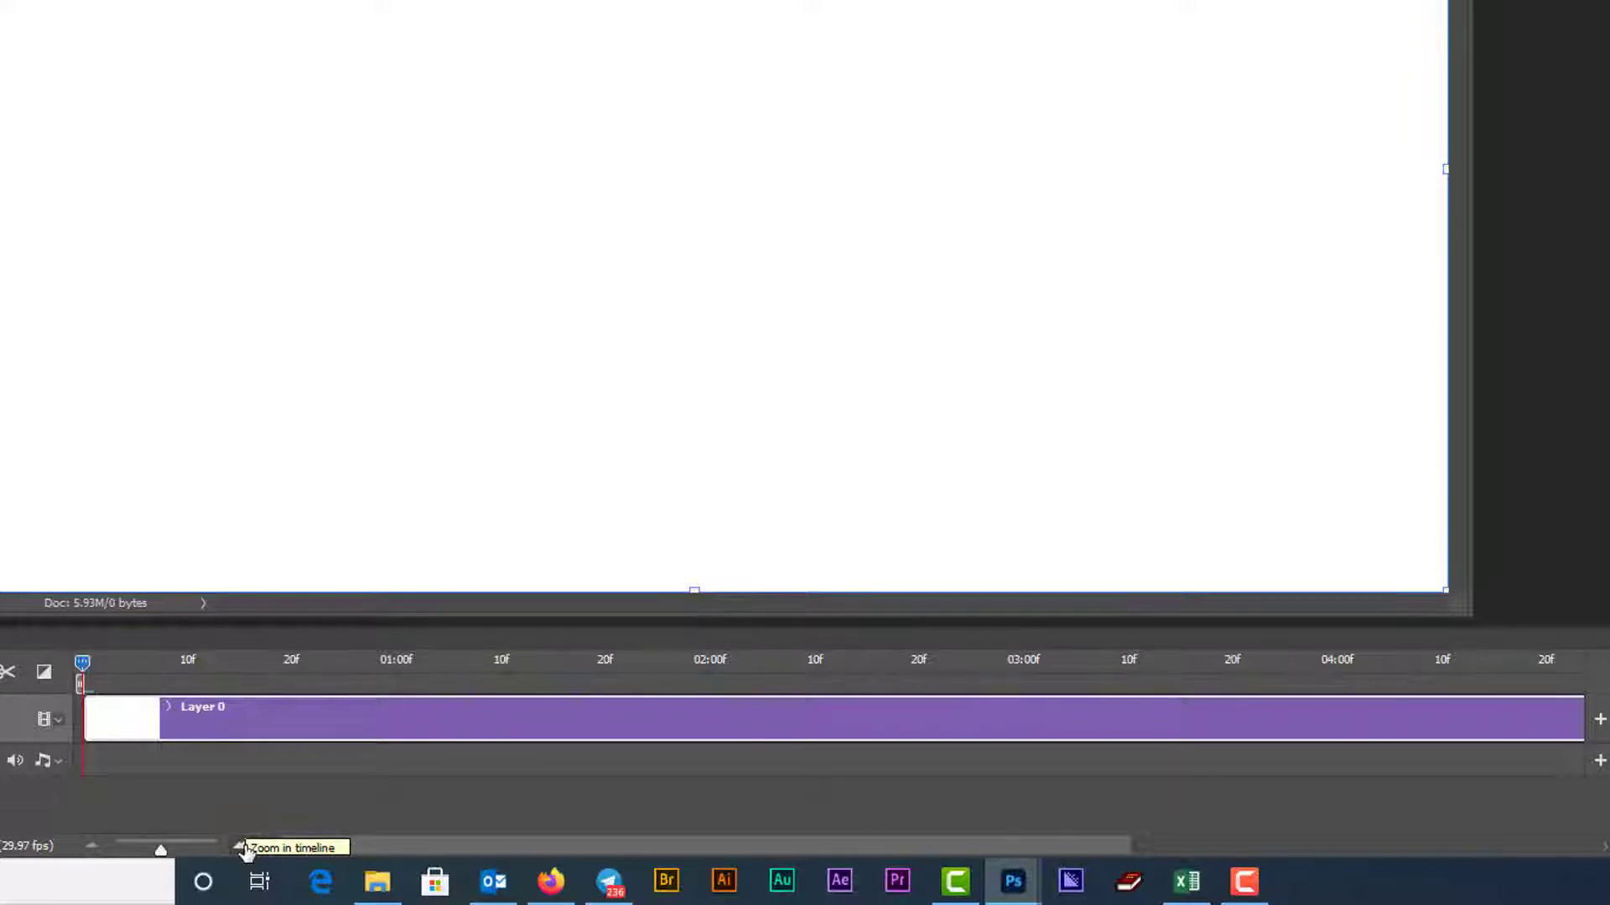
click(1600, 721)
click(55, 722)
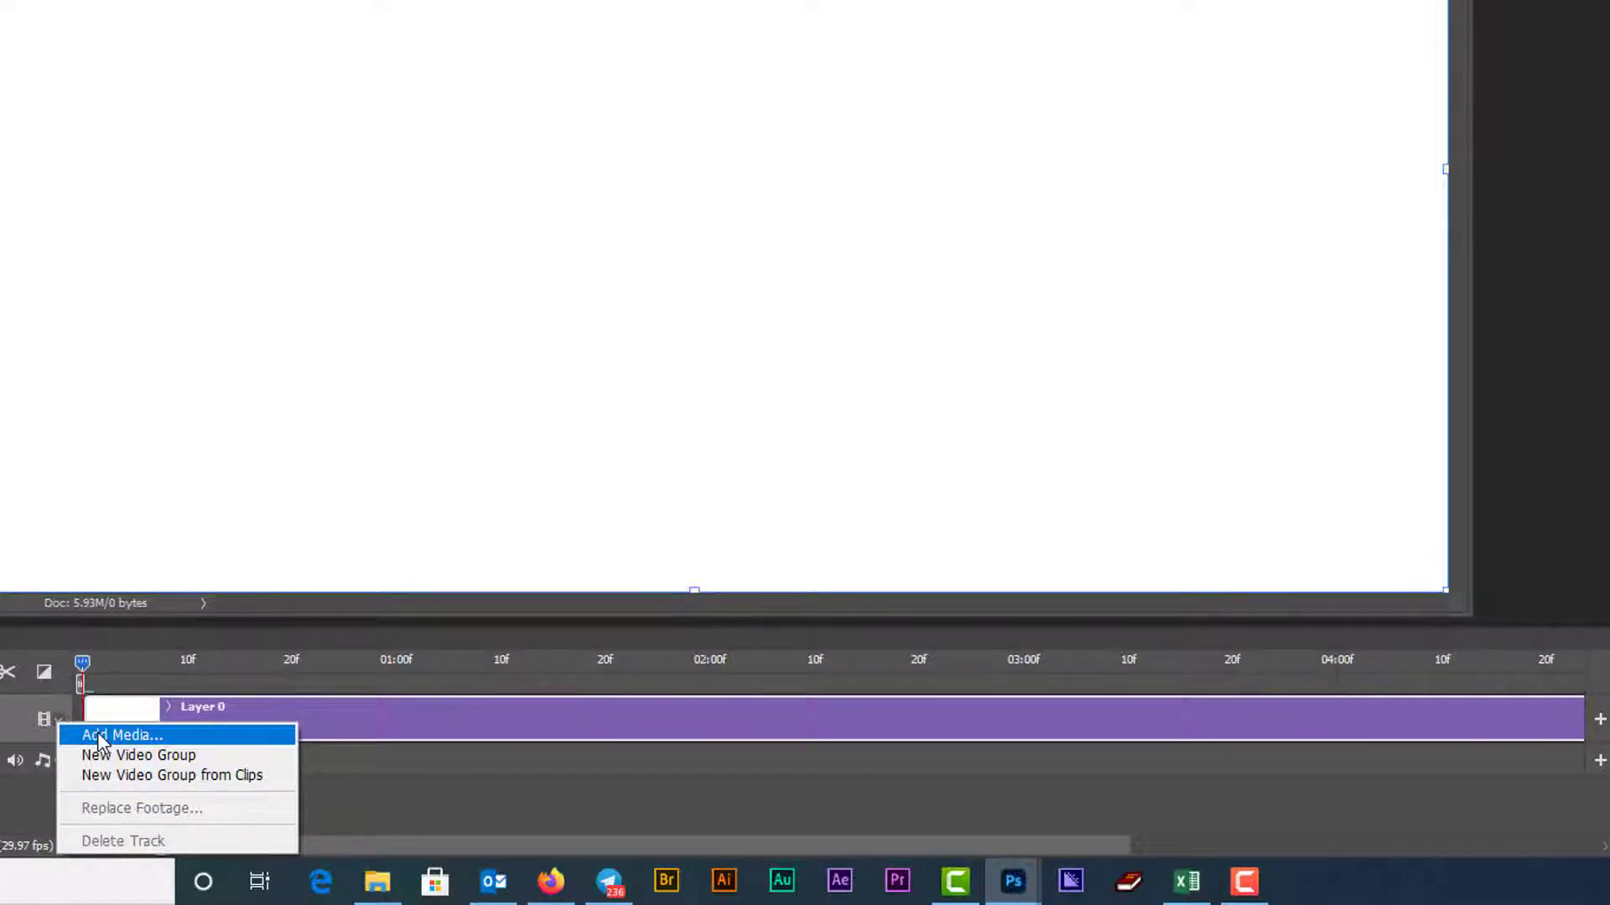
click(98, 736)
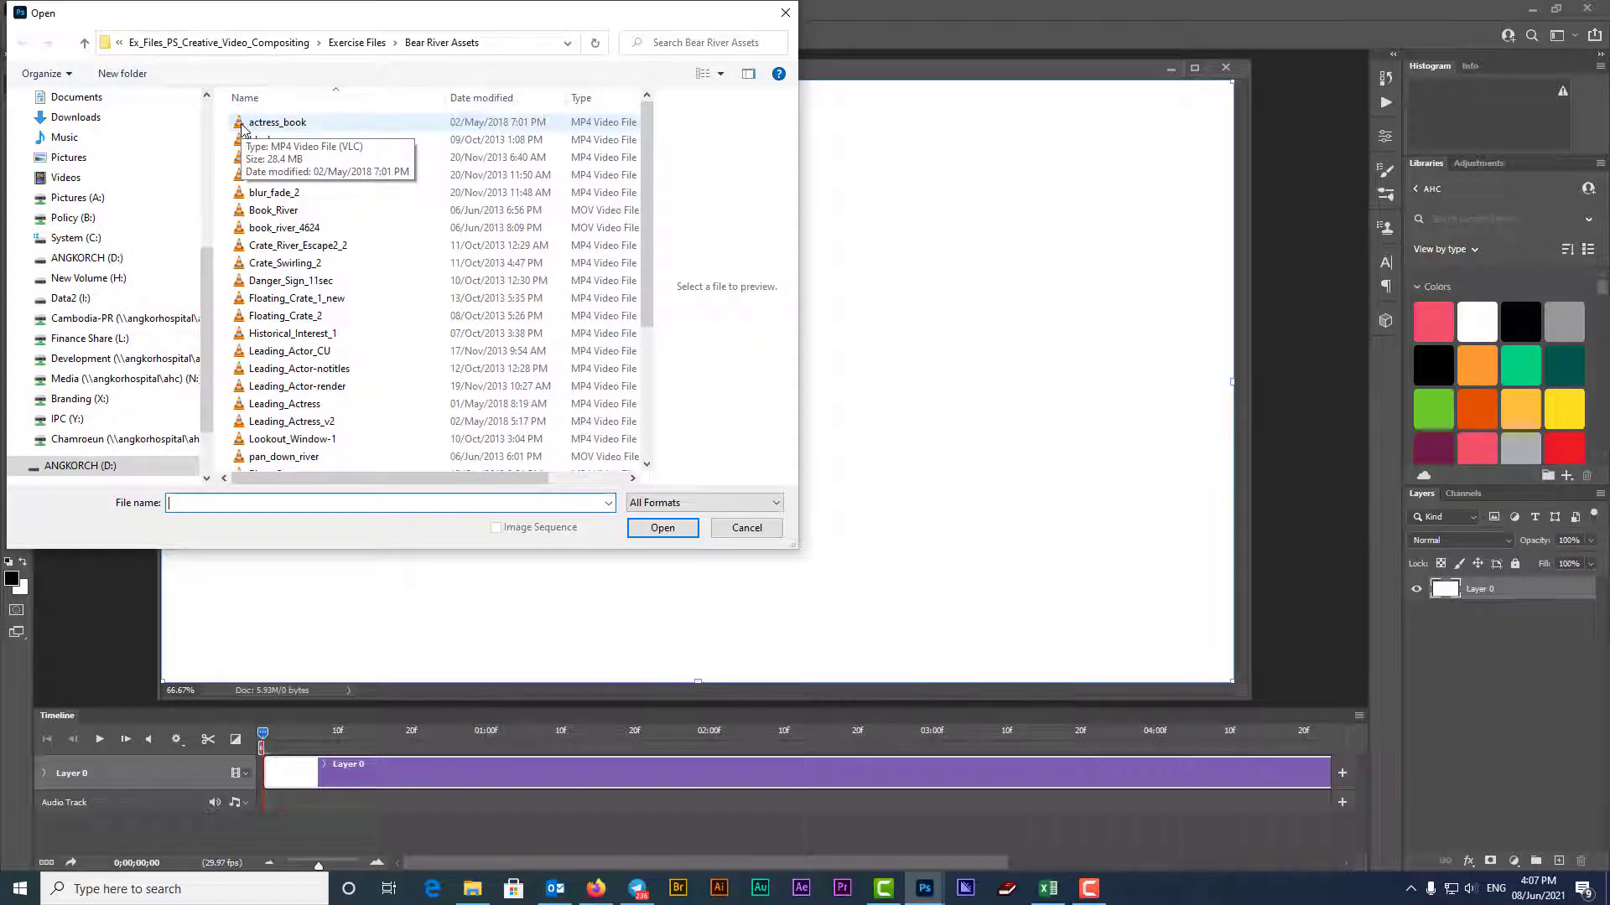
click(251, 124)
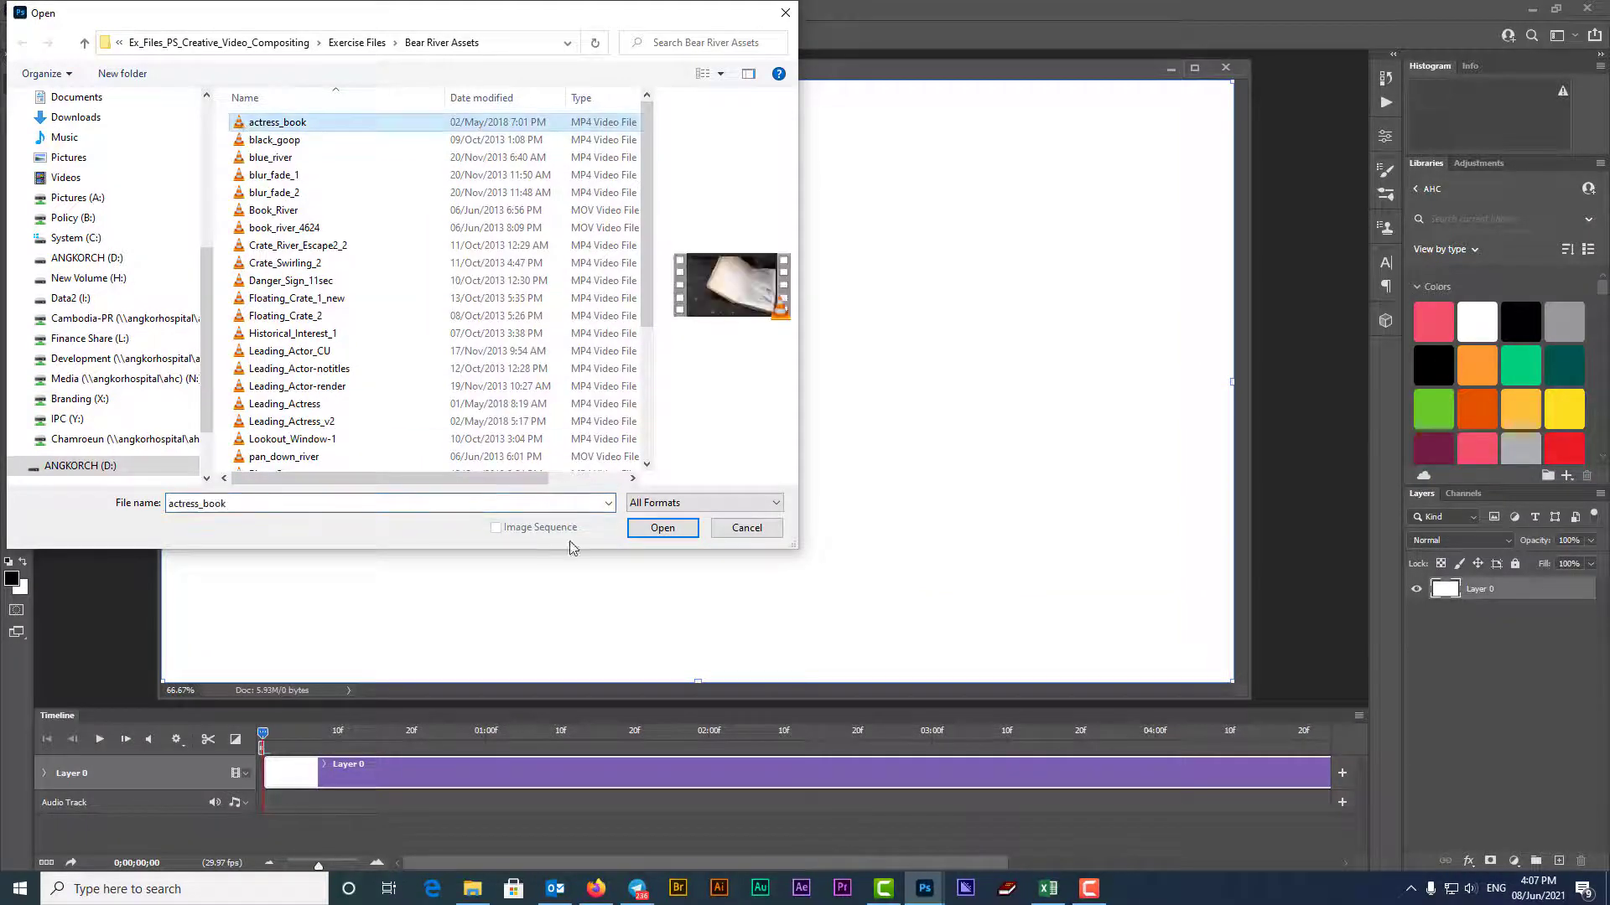
click(662, 528)
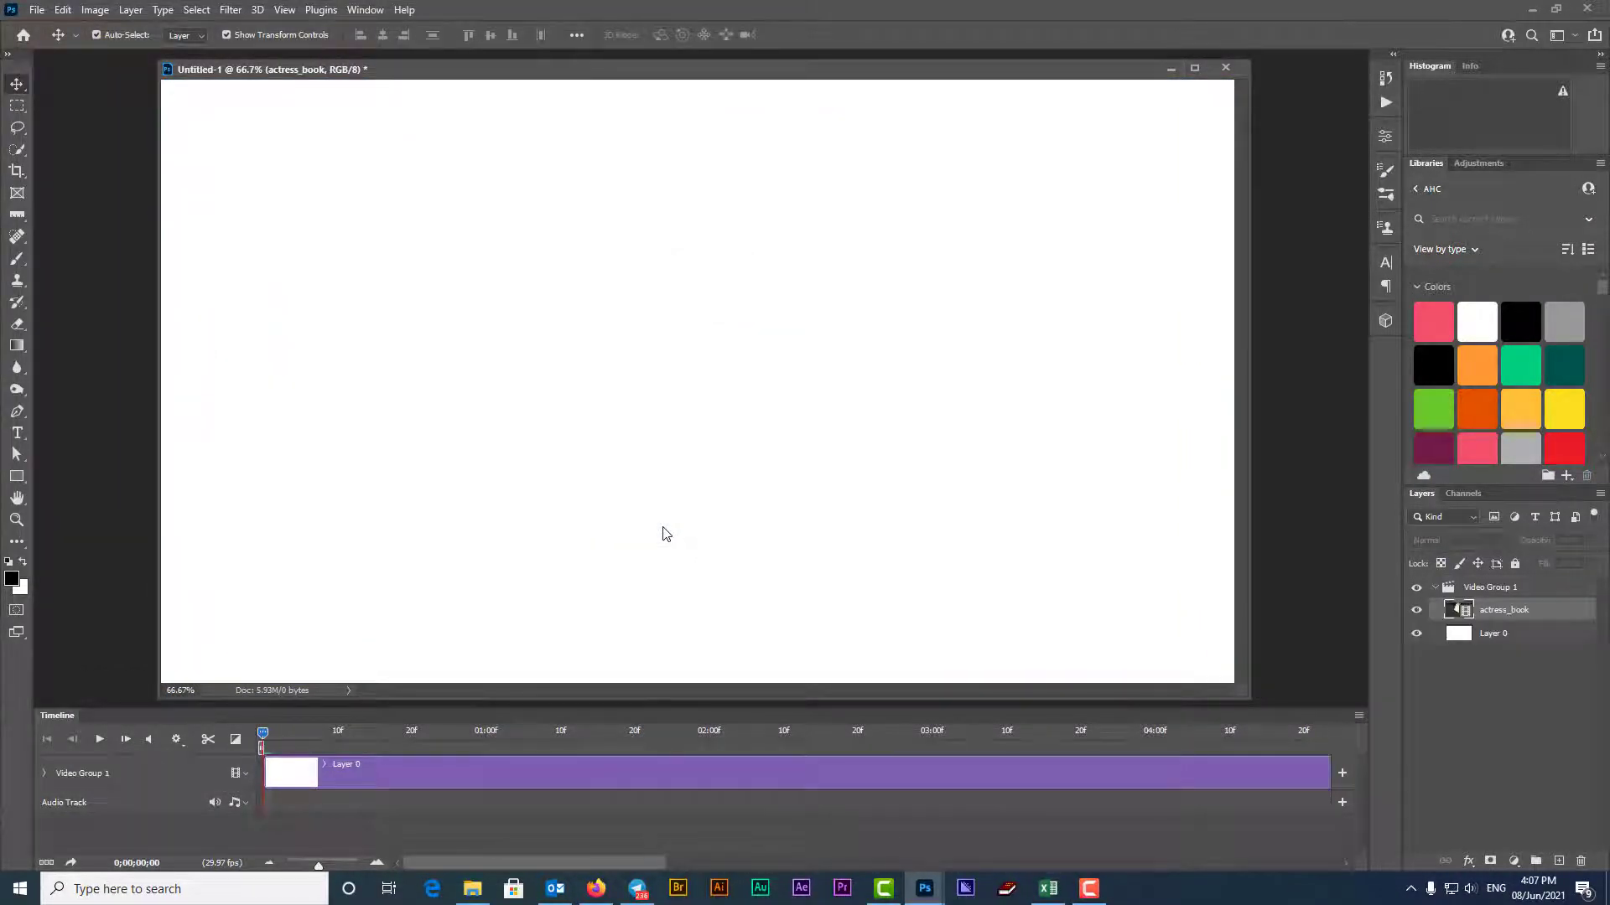
Move the playhead to 0;00;01;07 and ungroup Video Group 1 so each clip has its own track.
click(539, 734)
right_click(1473, 589)
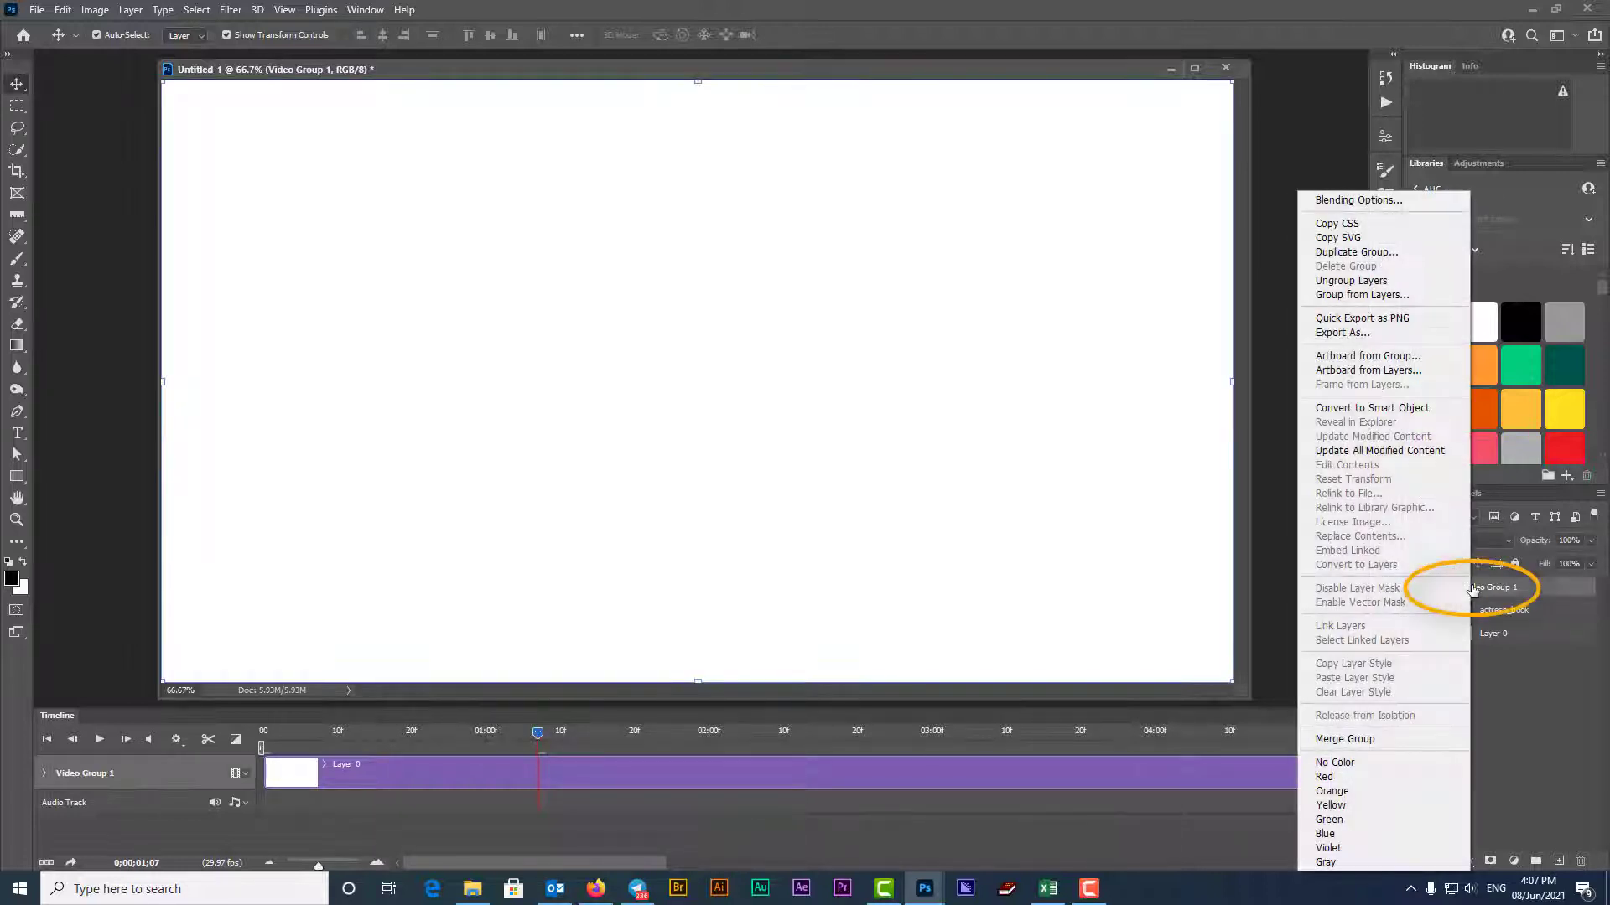
click(1348, 282)
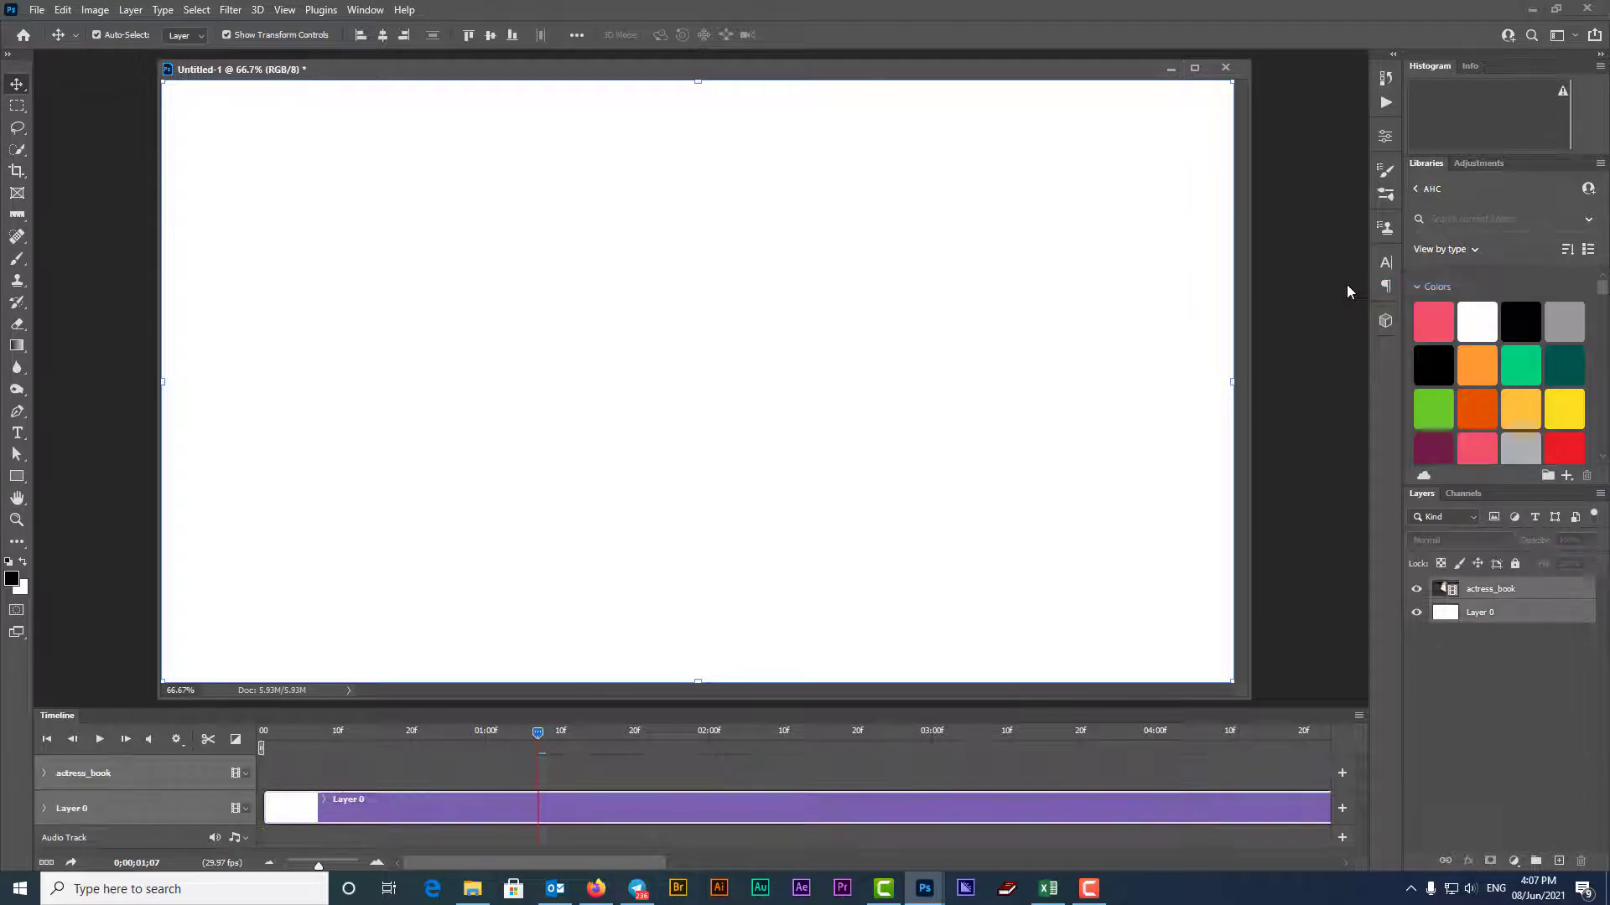
Move the actress_book clip to the start of the timeline, above the Layer 0 clip.
click(269, 865)
click(269, 865)
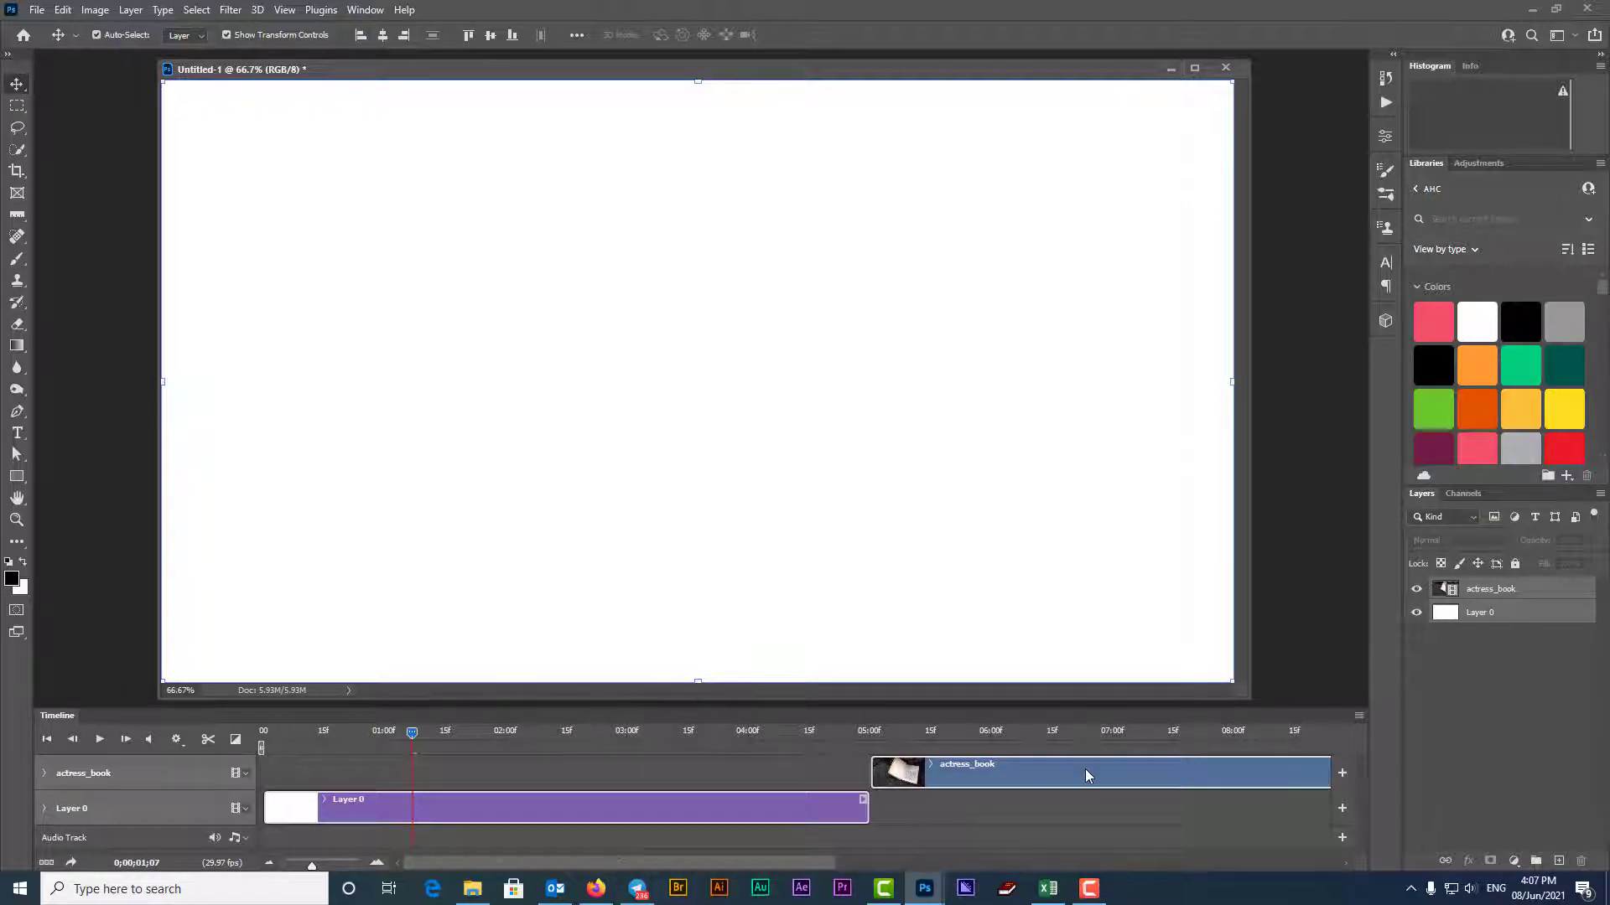
drag(1085, 768, 778, 786)
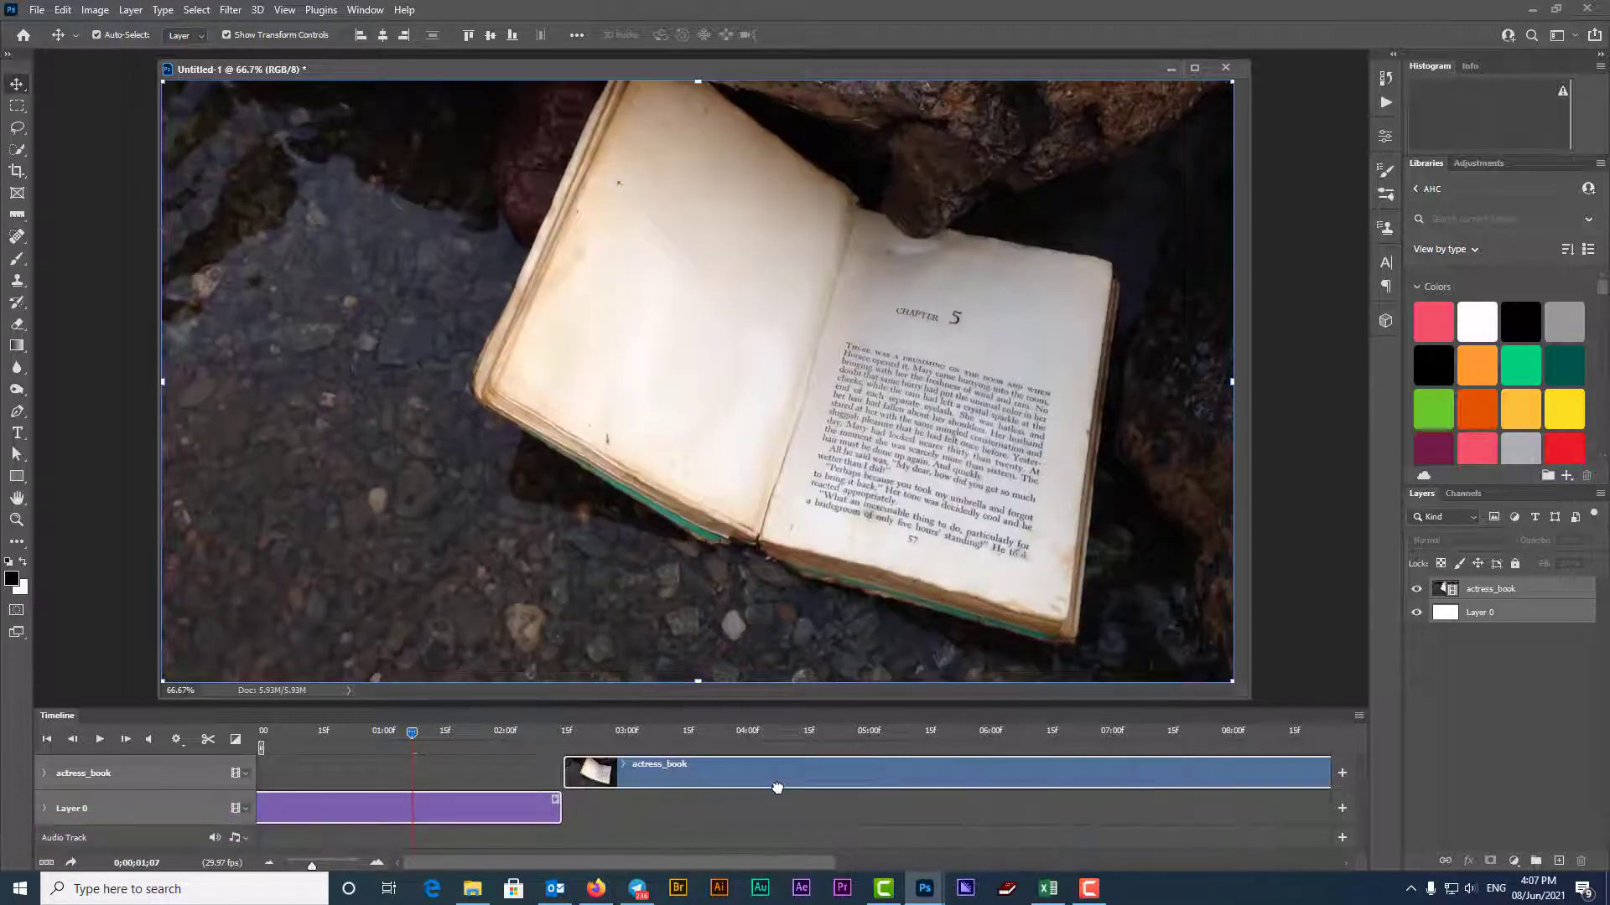
click(684, 820)
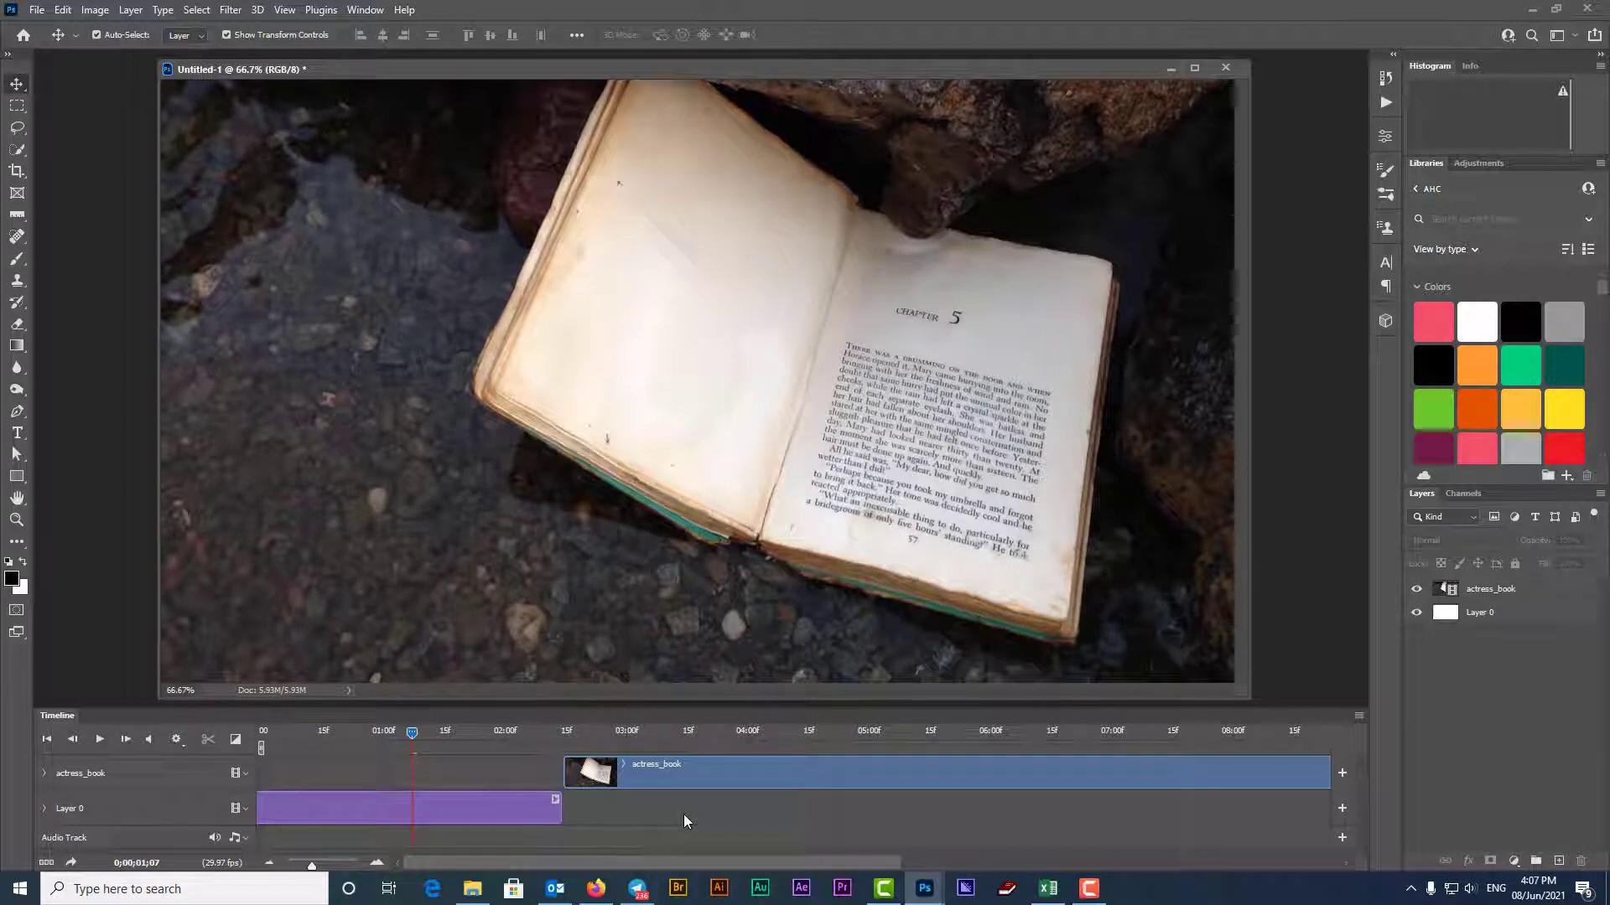
drag(776, 777, 478, 766)
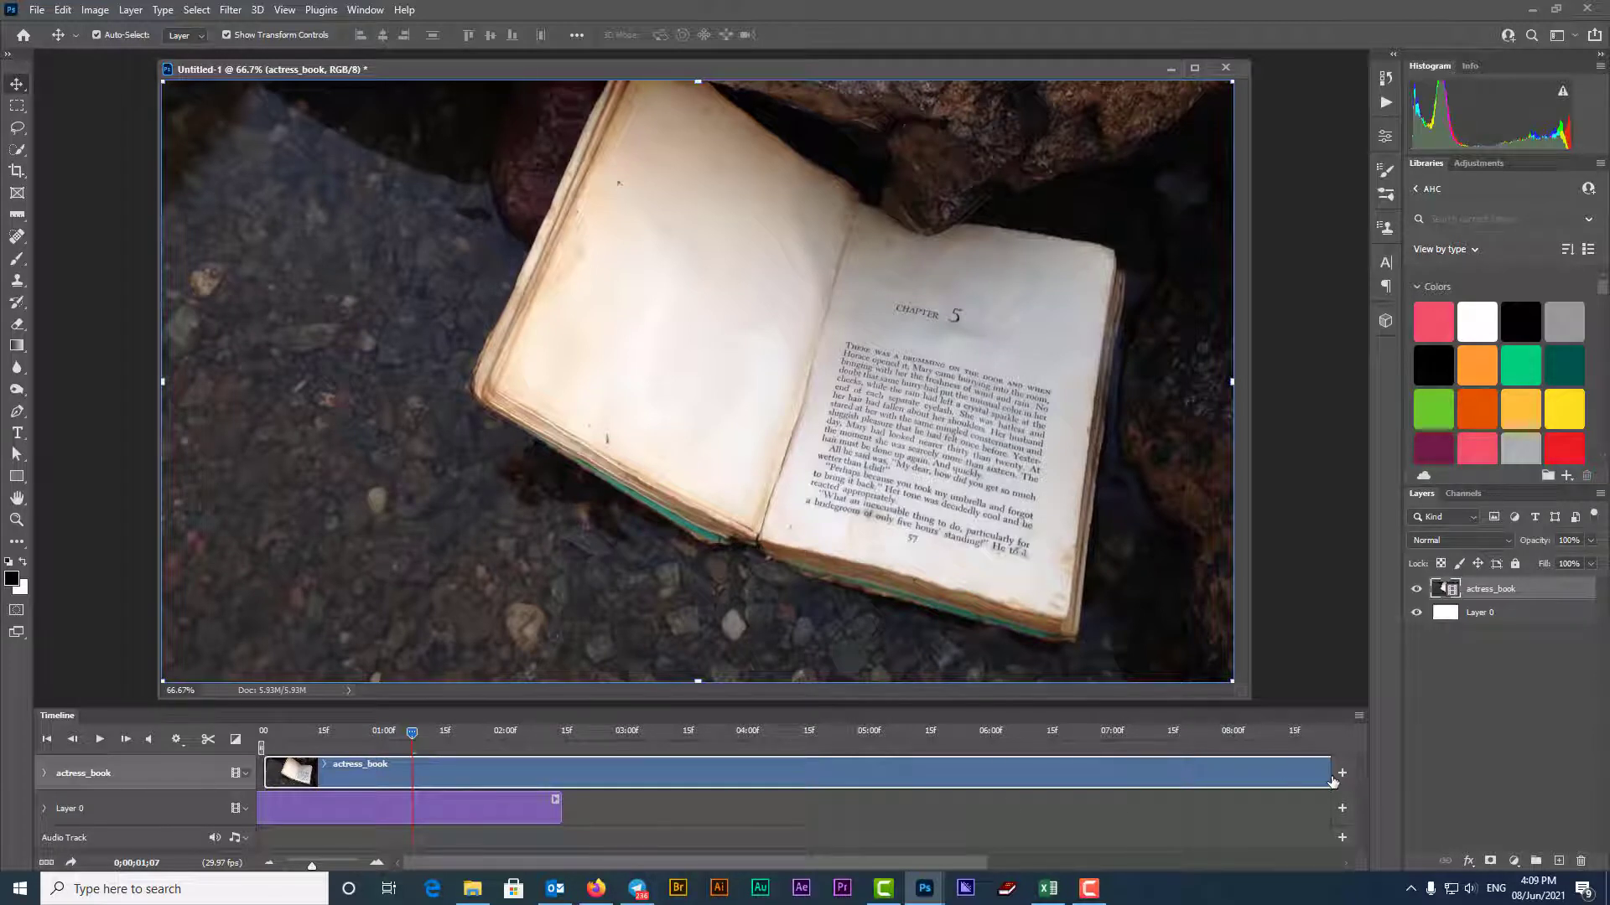
Add the Leading_Actress video from the Bear River Assets folder to the actress_book track.
click(1331, 782)
click(1342, 775)
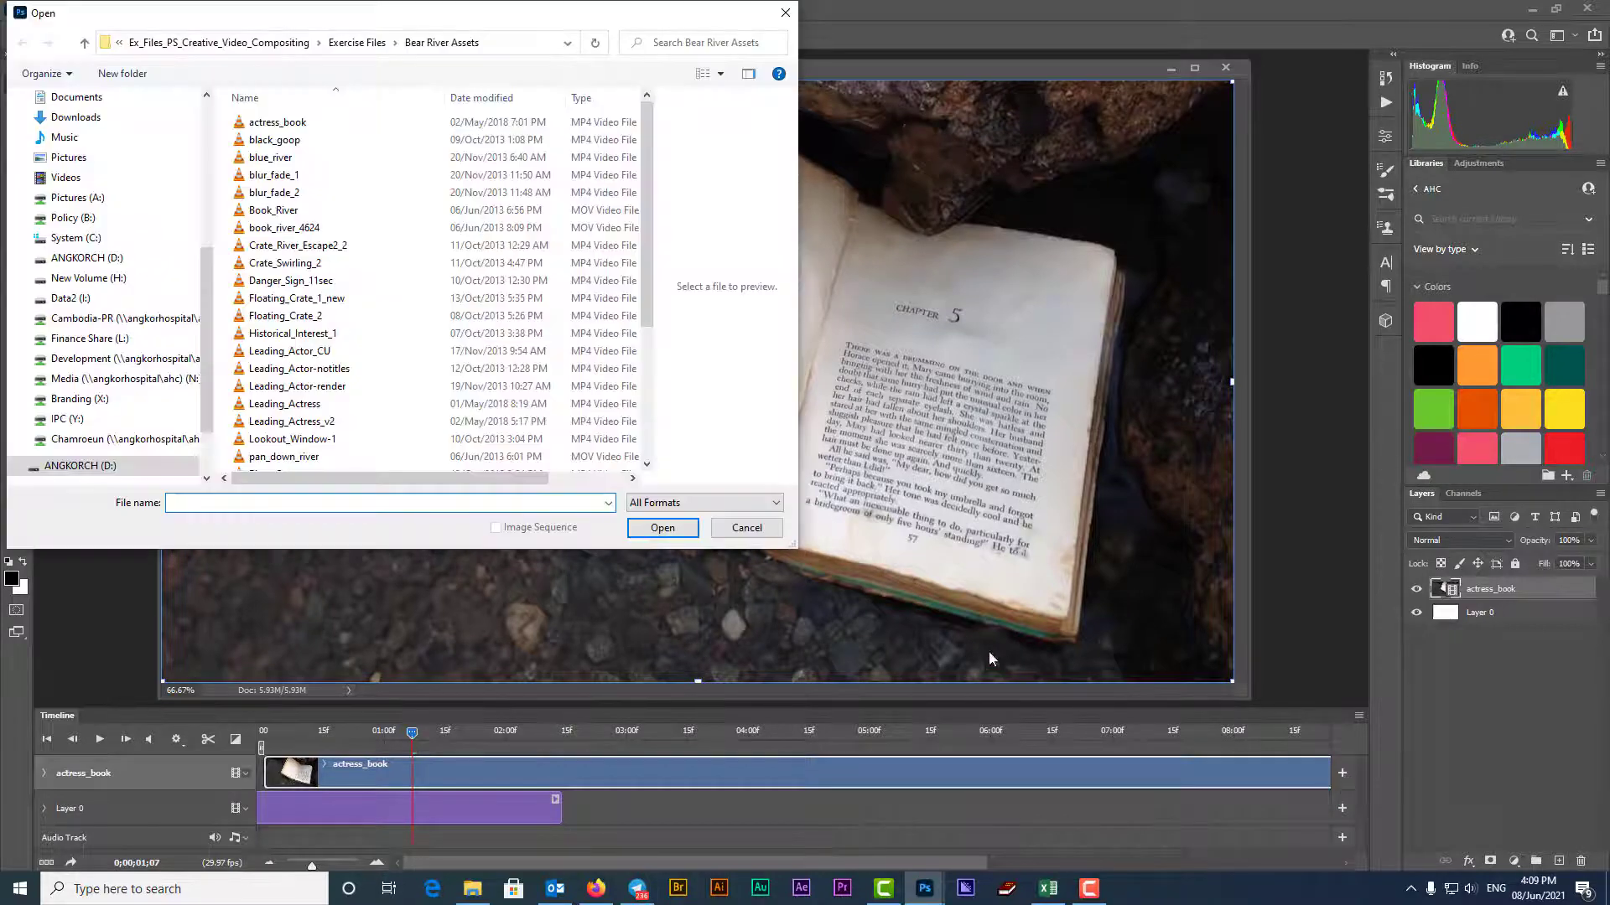
click(242, 406)
click(664, 528)
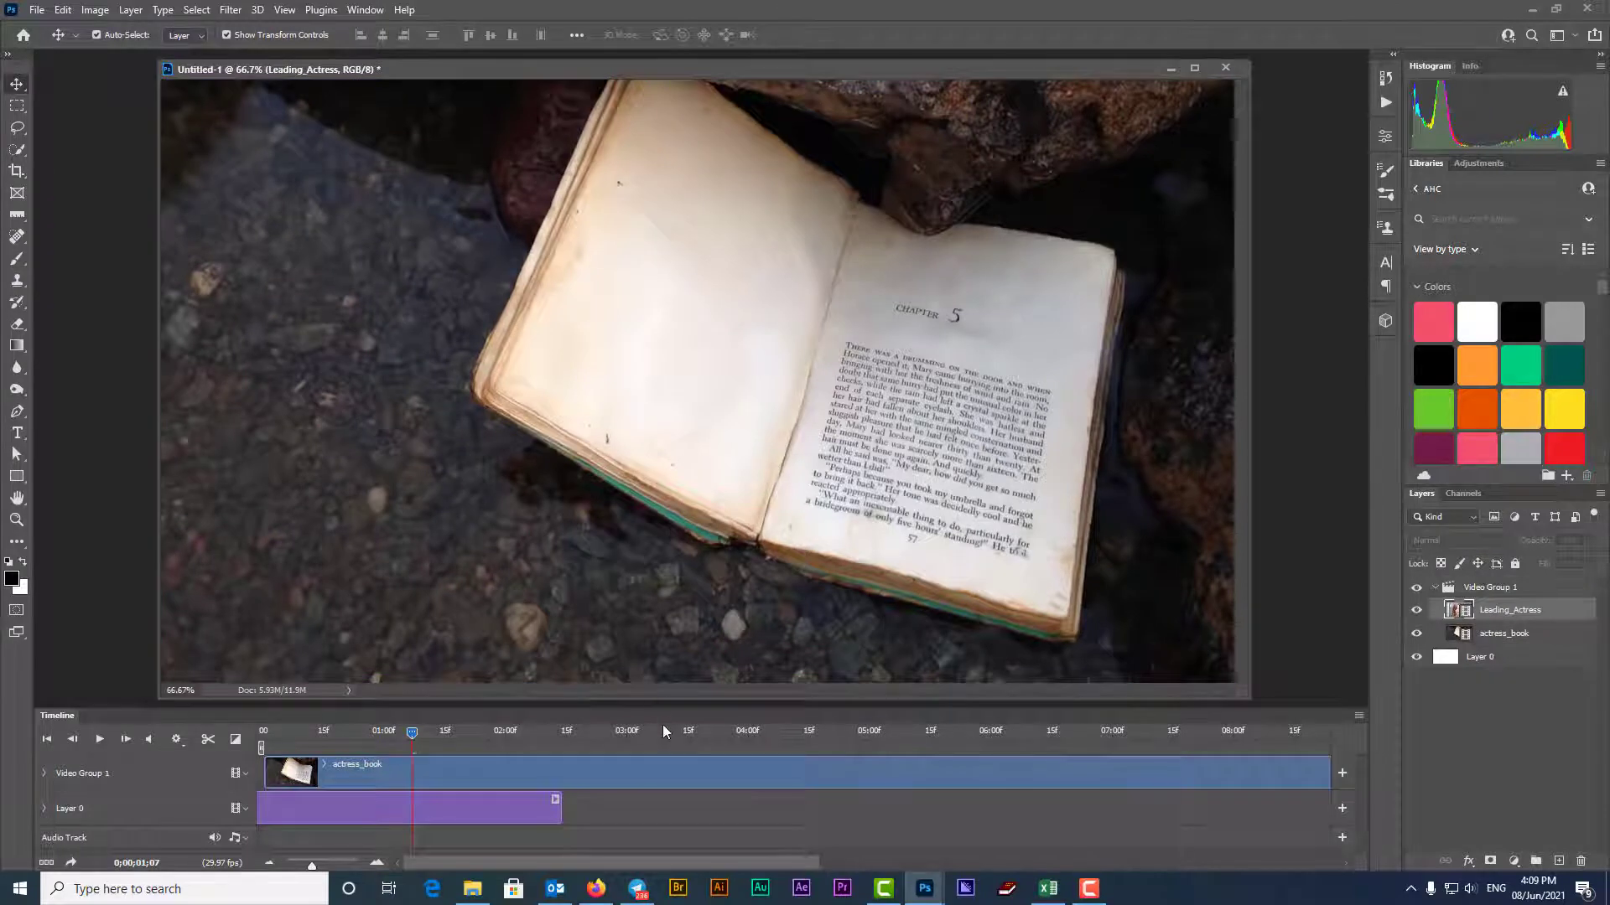
Ungroup the video group holding Leading_Actress and actress_book, and move the Leading_Actress clip to the timeline start.
click(269, 862)
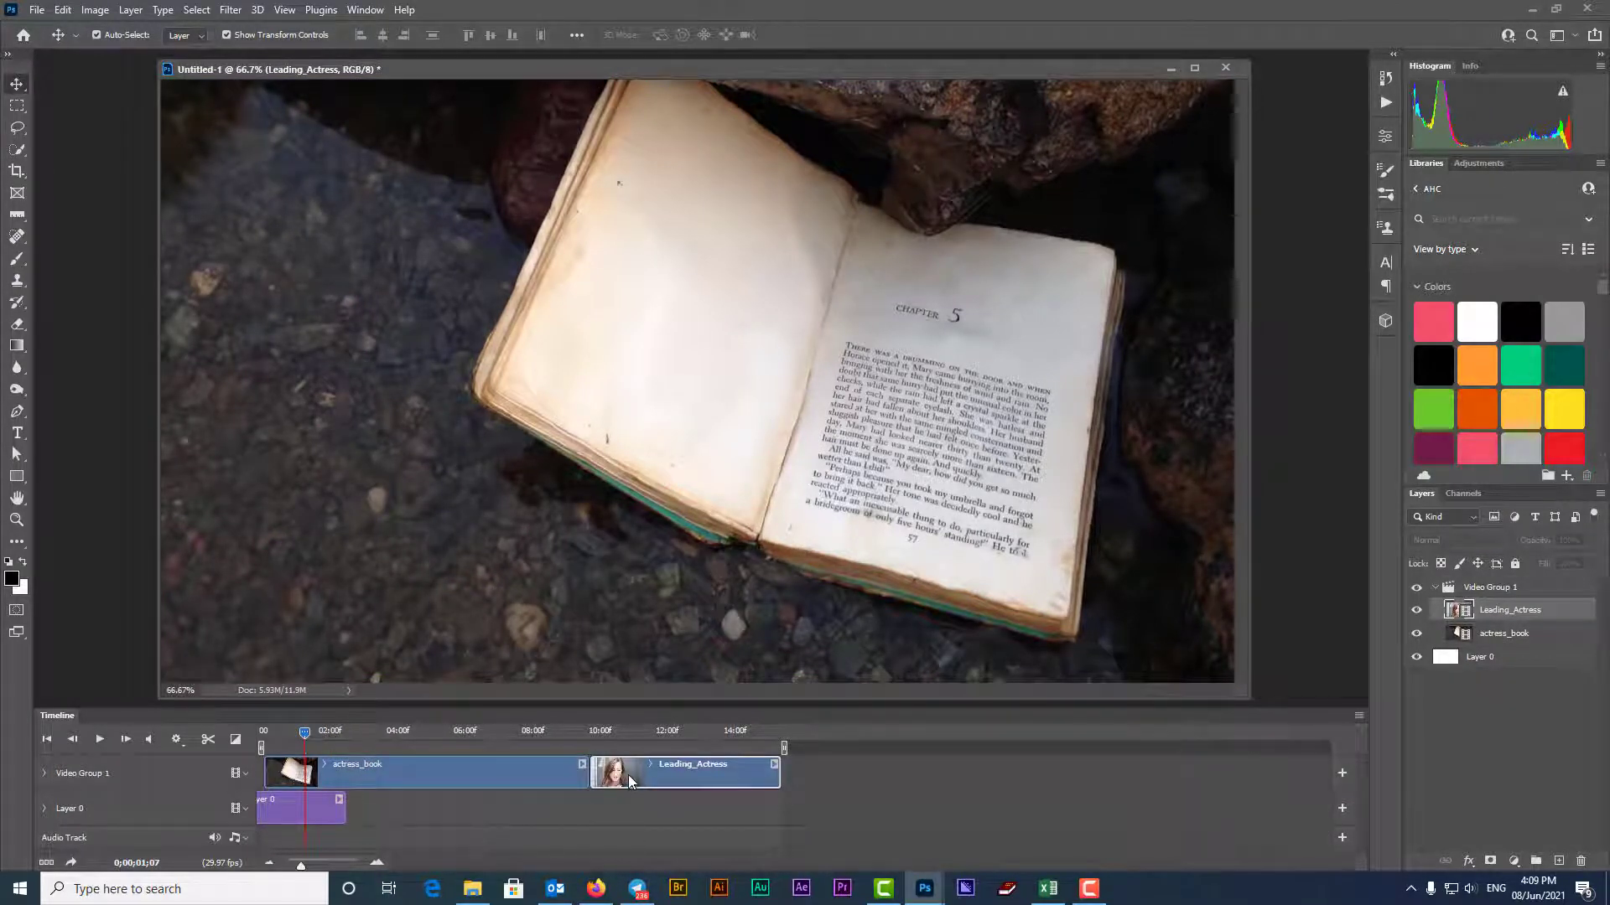
click(1475, 590)
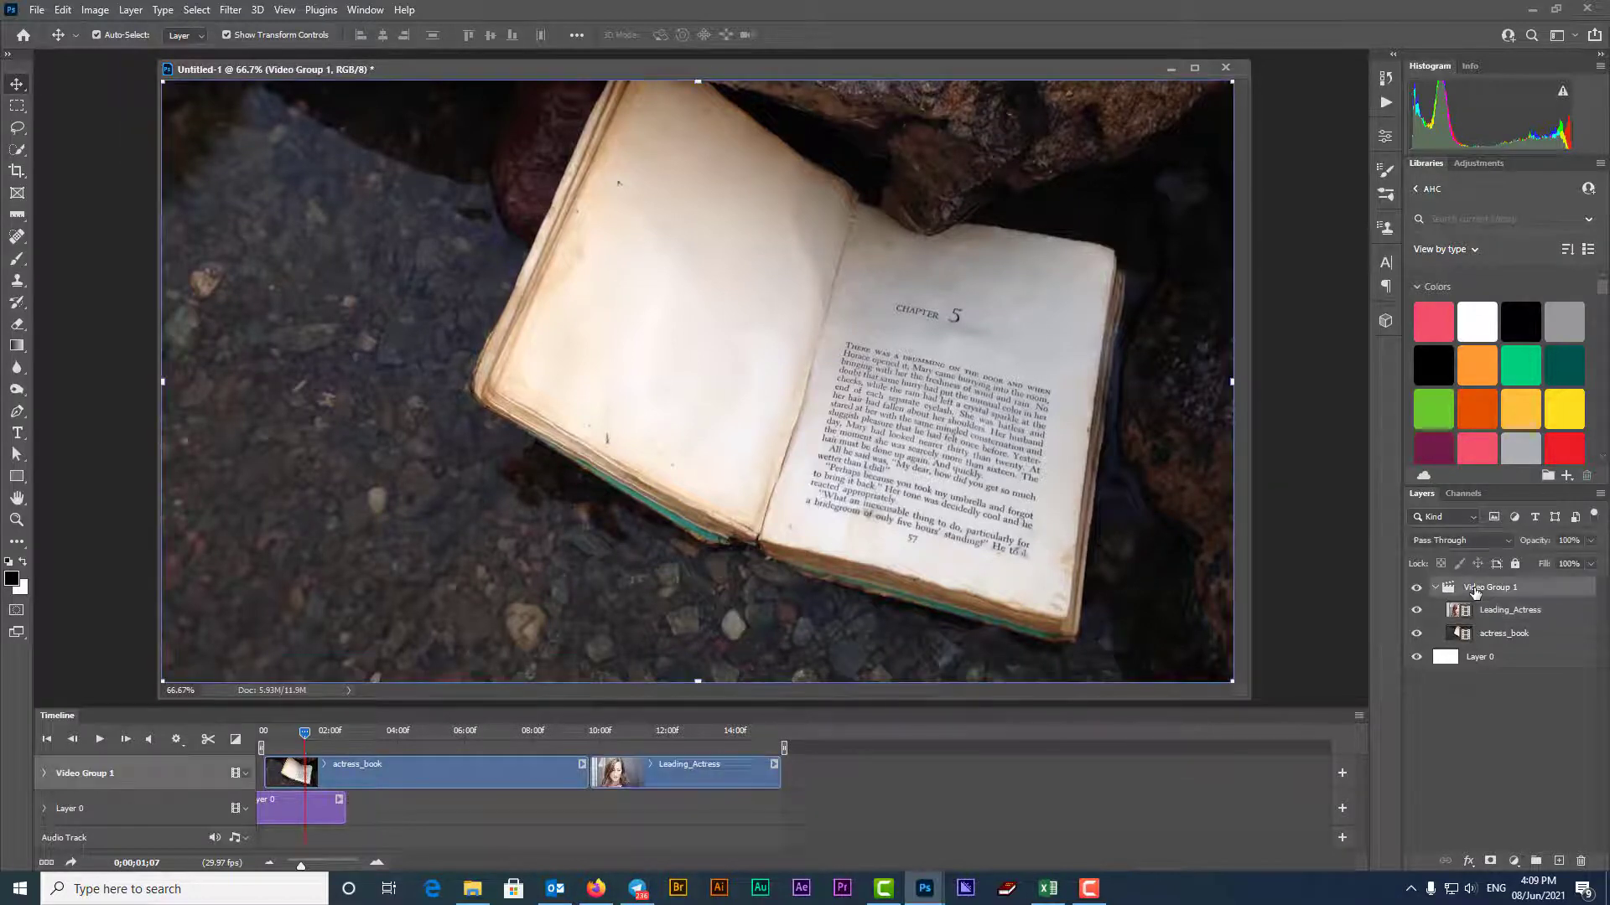
right_click(1474, 591)
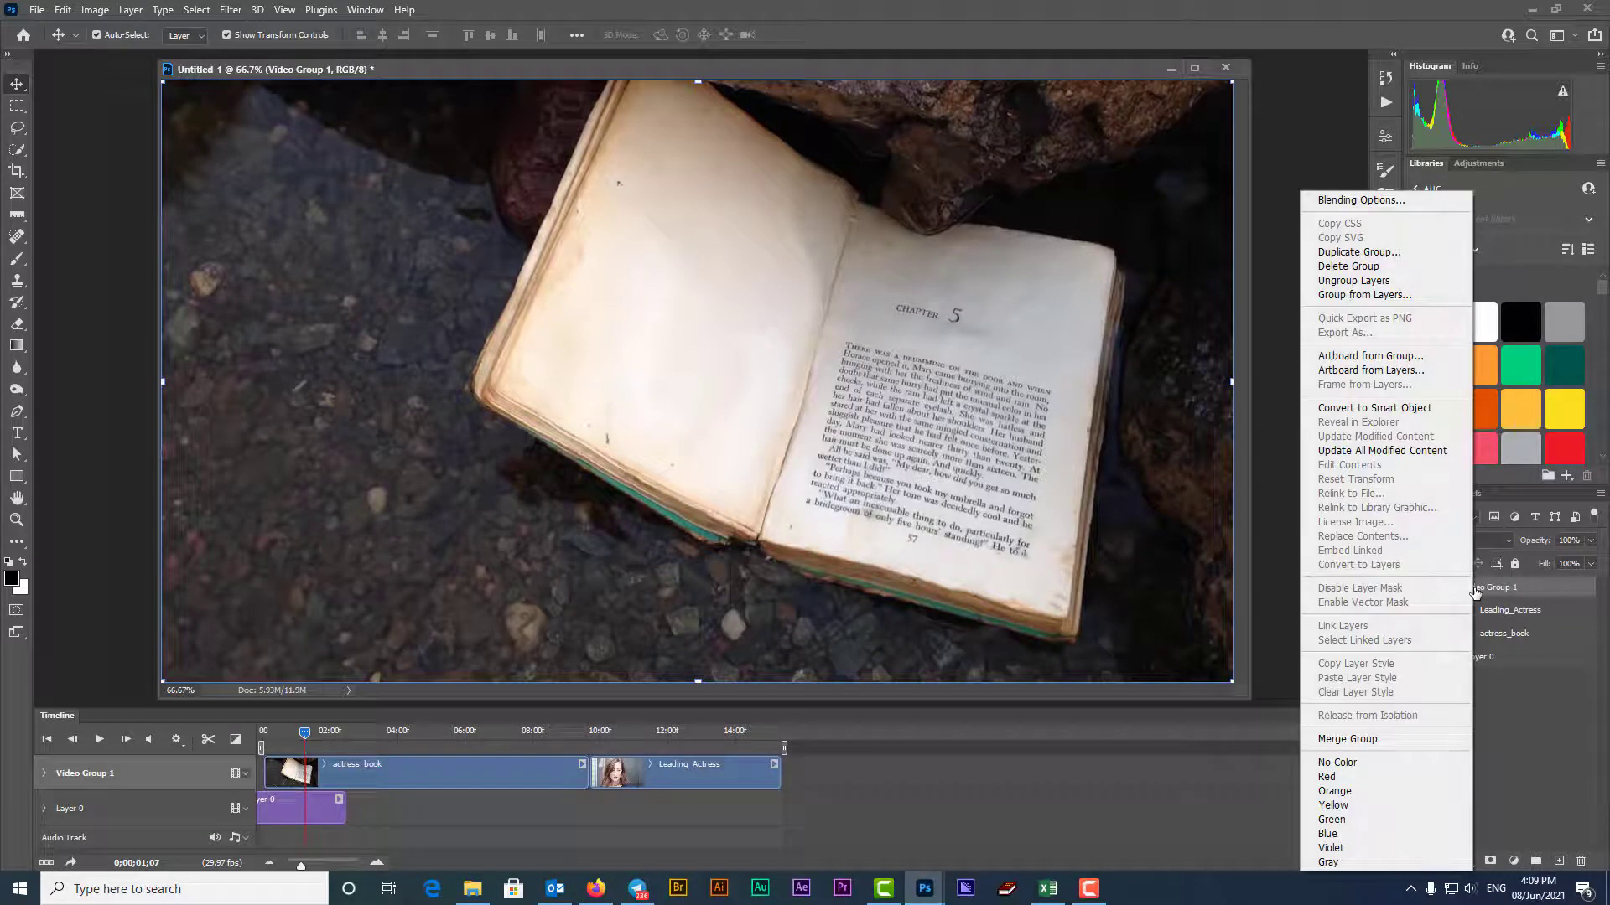
click(1348, 280)
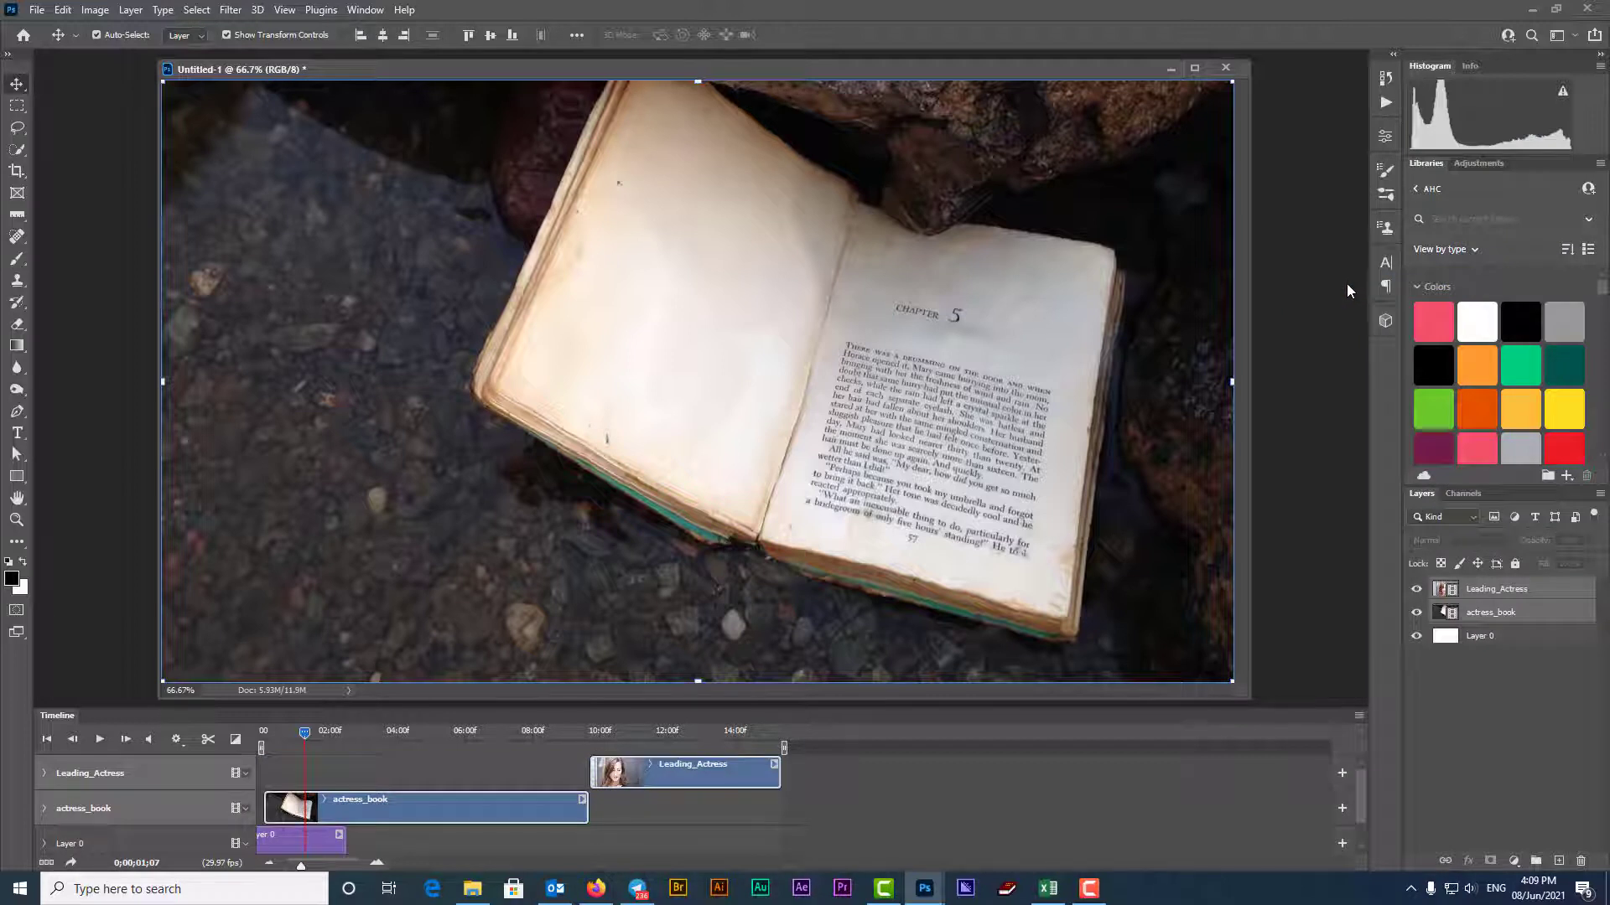
click(727, 820)
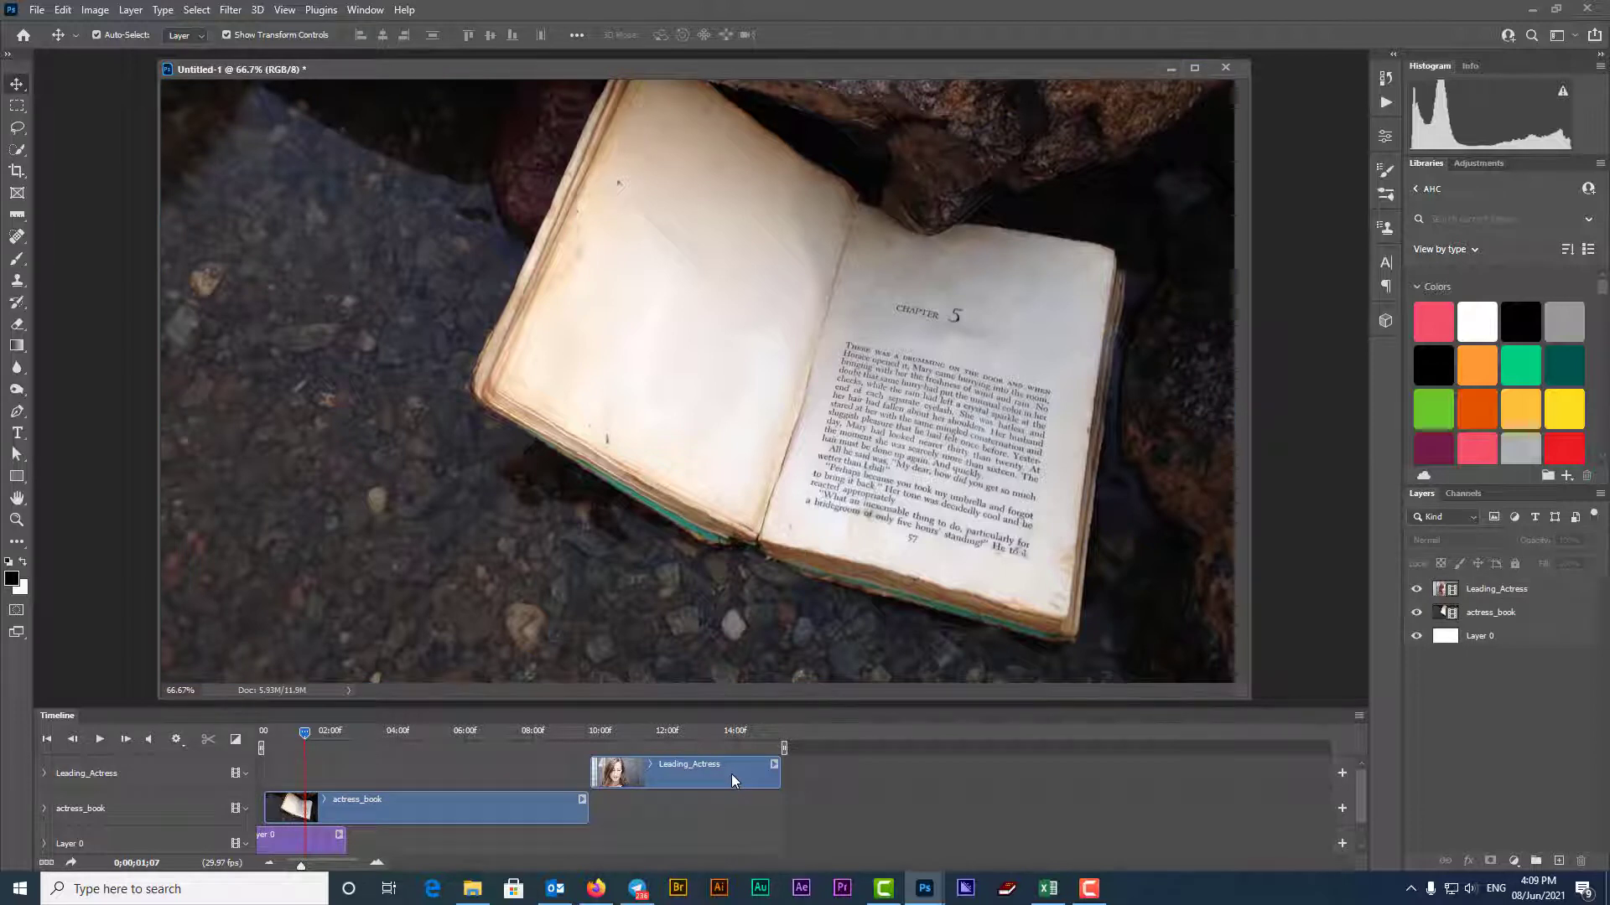
drag(731, 773, 409, 767)
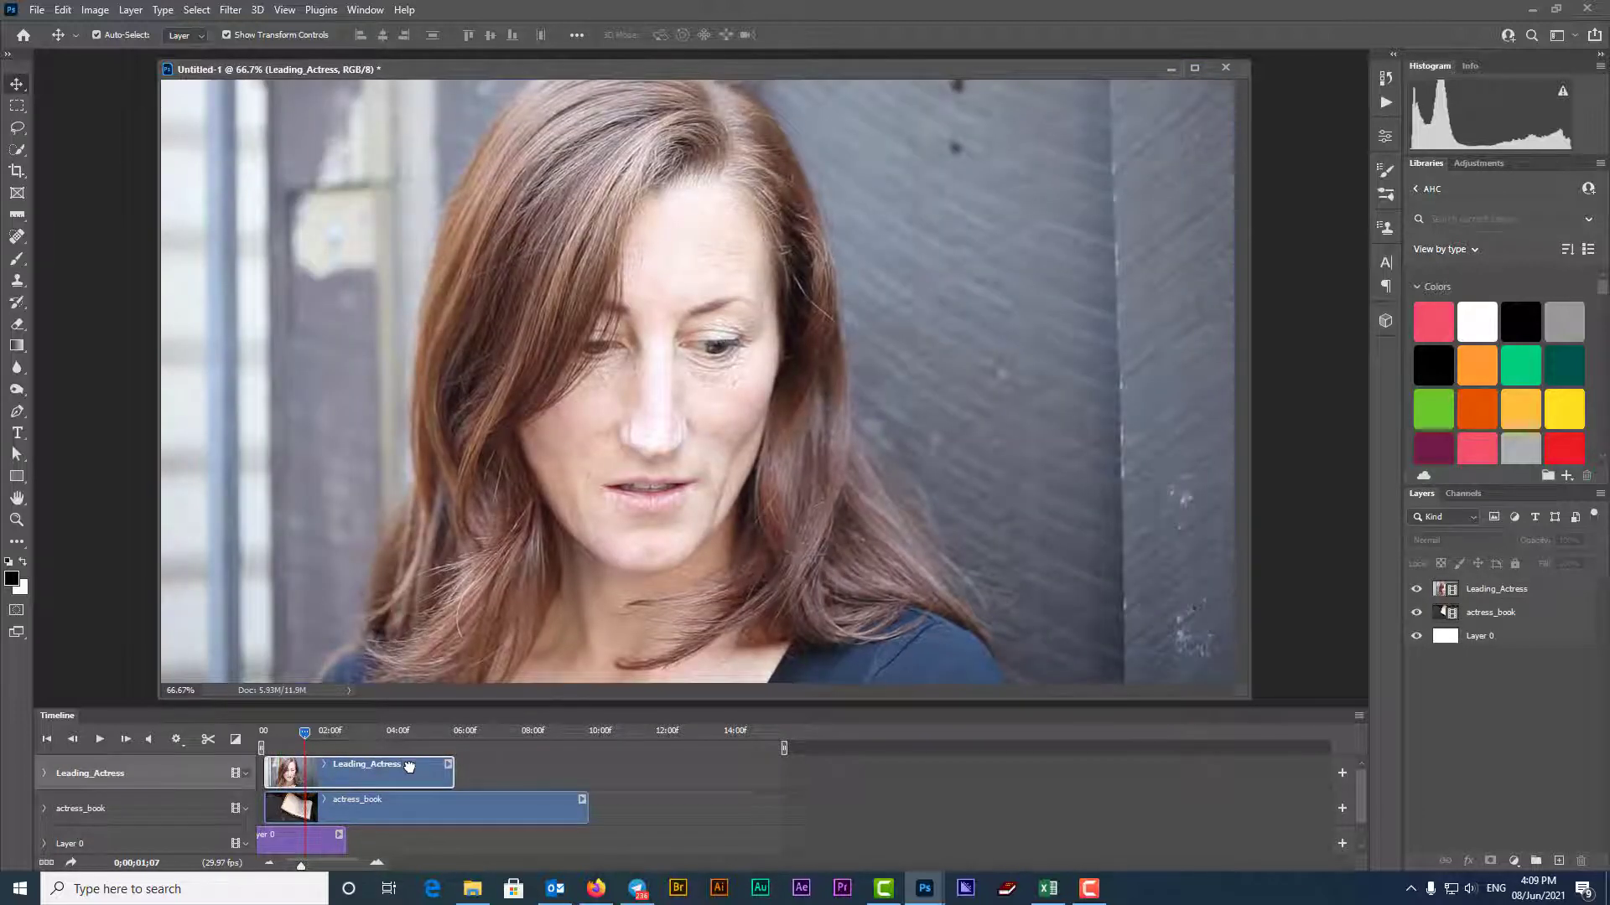
Set the playhead to 0;00;02;00 and select the woman in the Leading_Actress layer with the Quick Selection tool.
drag(305, 735, 334, 749)
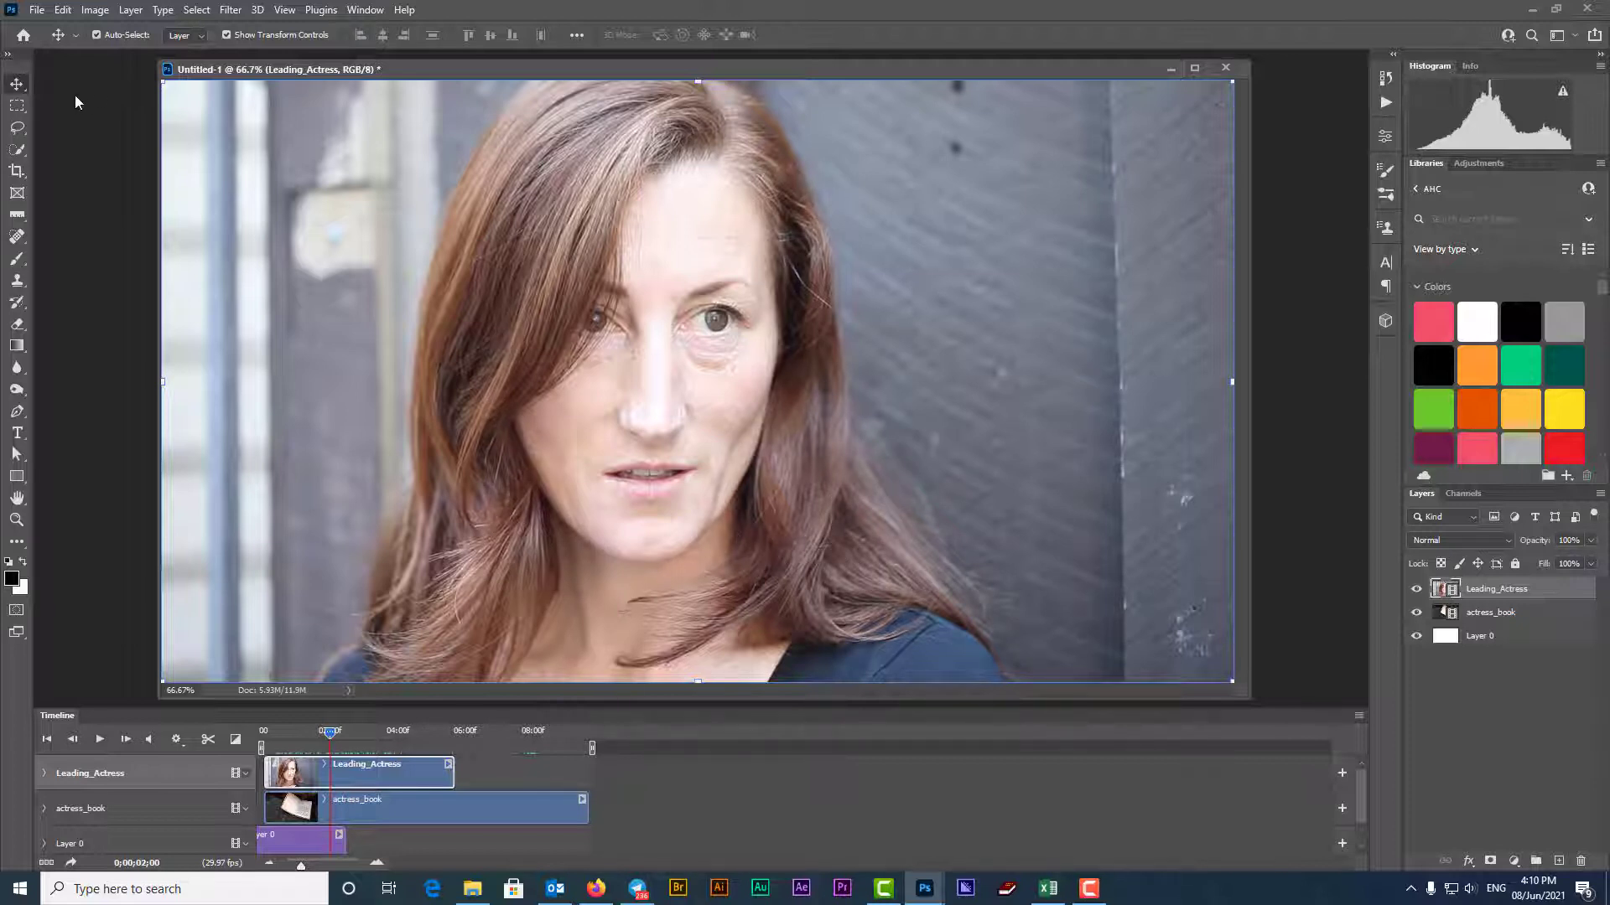
click(16, 149)
mouse_move(394, 643)
mouse_down()
mouse_move(470, 415)
mouse_move(469, 276)
mouse_up()
mouse_move(547, 215)
mouse_down()
mouse_move(578, 155)
mouse_move(671, 92)
mouse_move(767, 210)
mouse_move(829, 540)
mouse_move(713, 628)
mouse_move(382, 651)
mouse_move(352, 670)
mouse_move(397, 624)
mouse_move(442, 395)
mouse_move(536, 167)
mouse_move(725, 96)
mouse_move(809, 252)
mouse_move(858, 516)
mouse_move(840, 486)
mouse_move(872, 512)
mouse_move(855, 461)
mouse_move(889, 545)
mouse_up()
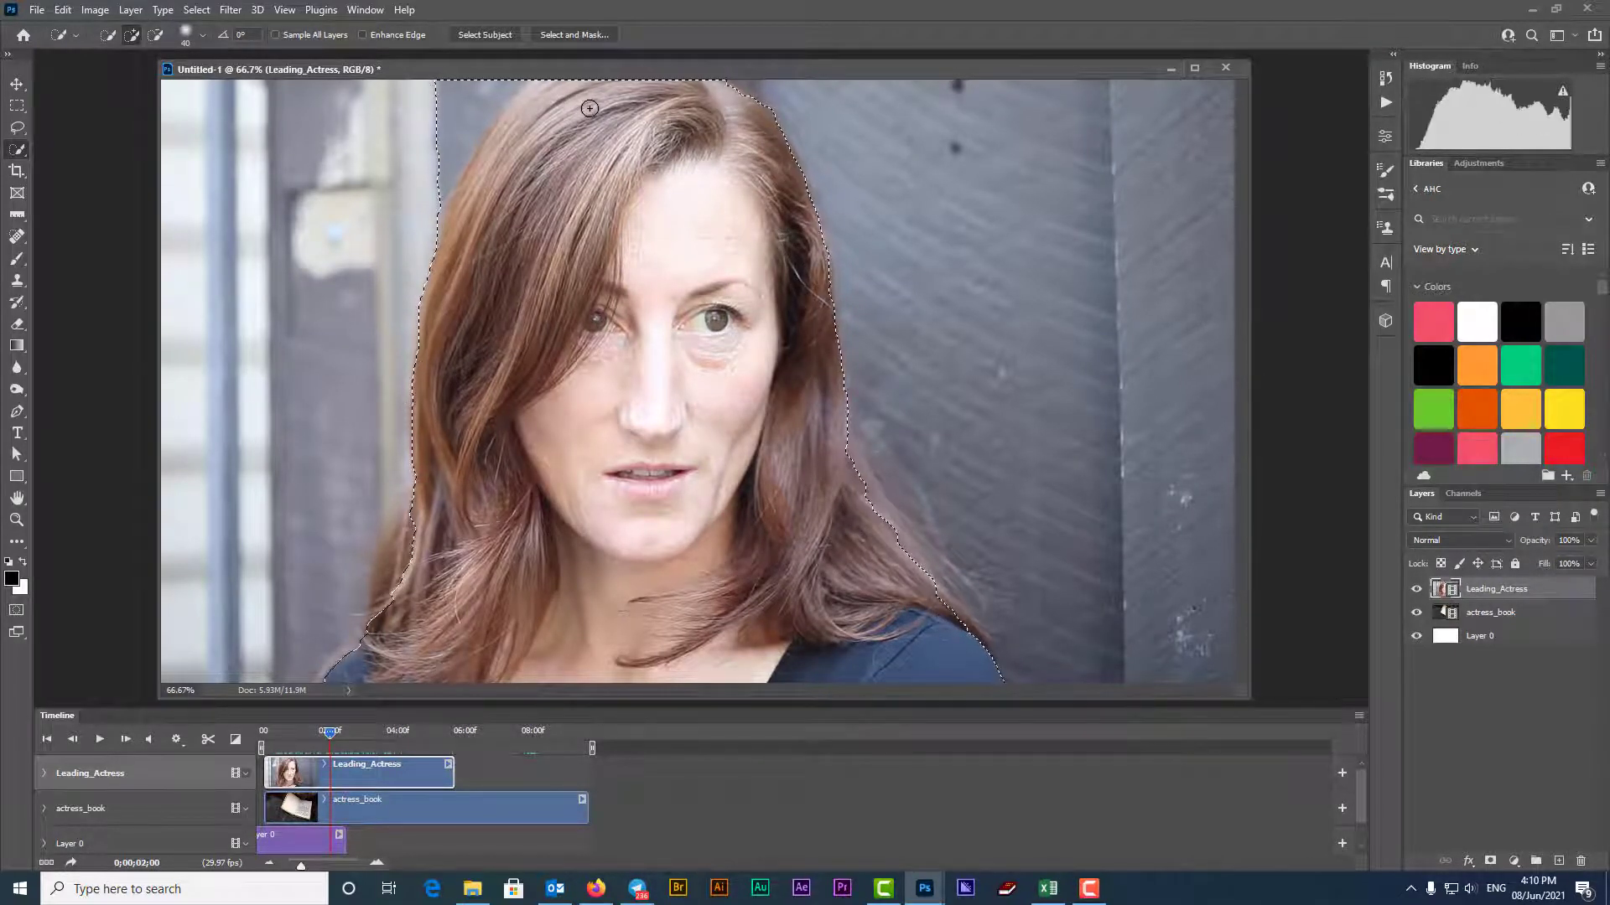
Subtract the background beside the top of the woman's head from the selection and reduce the brush size to 25.
key(alt)
mouse_move(419, 146)
mouse_down()
mouse_move(451, 77)
mouse_move(422, 125)
mouse_move(470, 88)
mouse_move(461, 106)
mouse_move(507, 99)
mouse_move(470, 119)
mouse_move(524, 80)
mouse_move(767, 90)
mouse_up()
key(bracketleft)
key(bracketleft)
key(bracketleft)
key(alt)
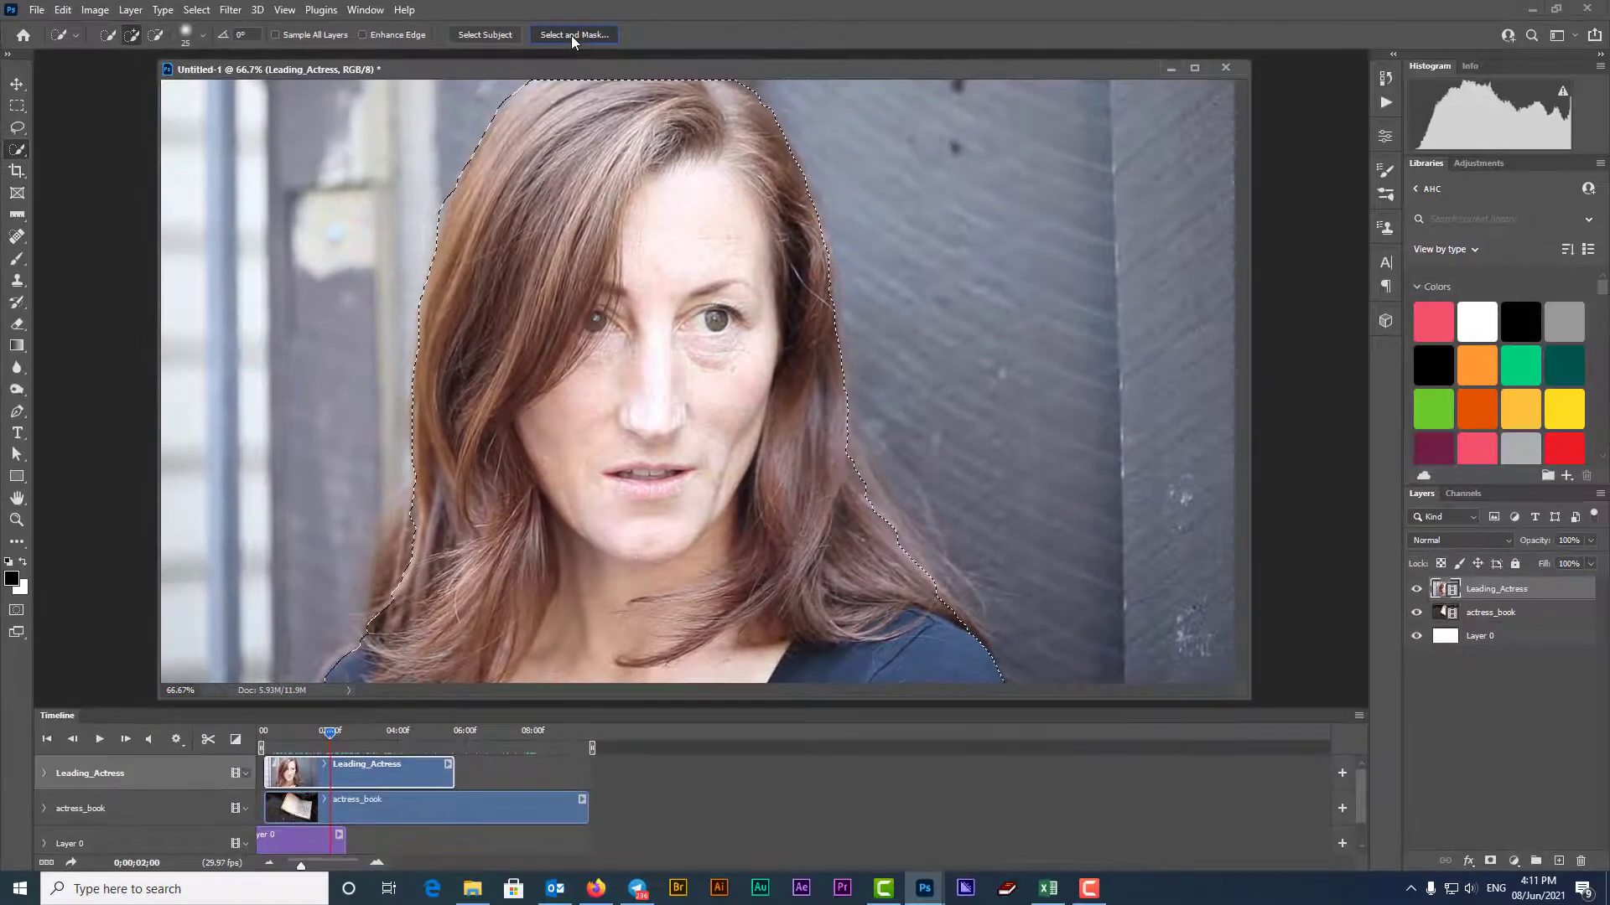
Open Select and Mask for the woman's selection and preview it in the On White view.
click(594, 38)
drag(1068, 29, 1371, 57)
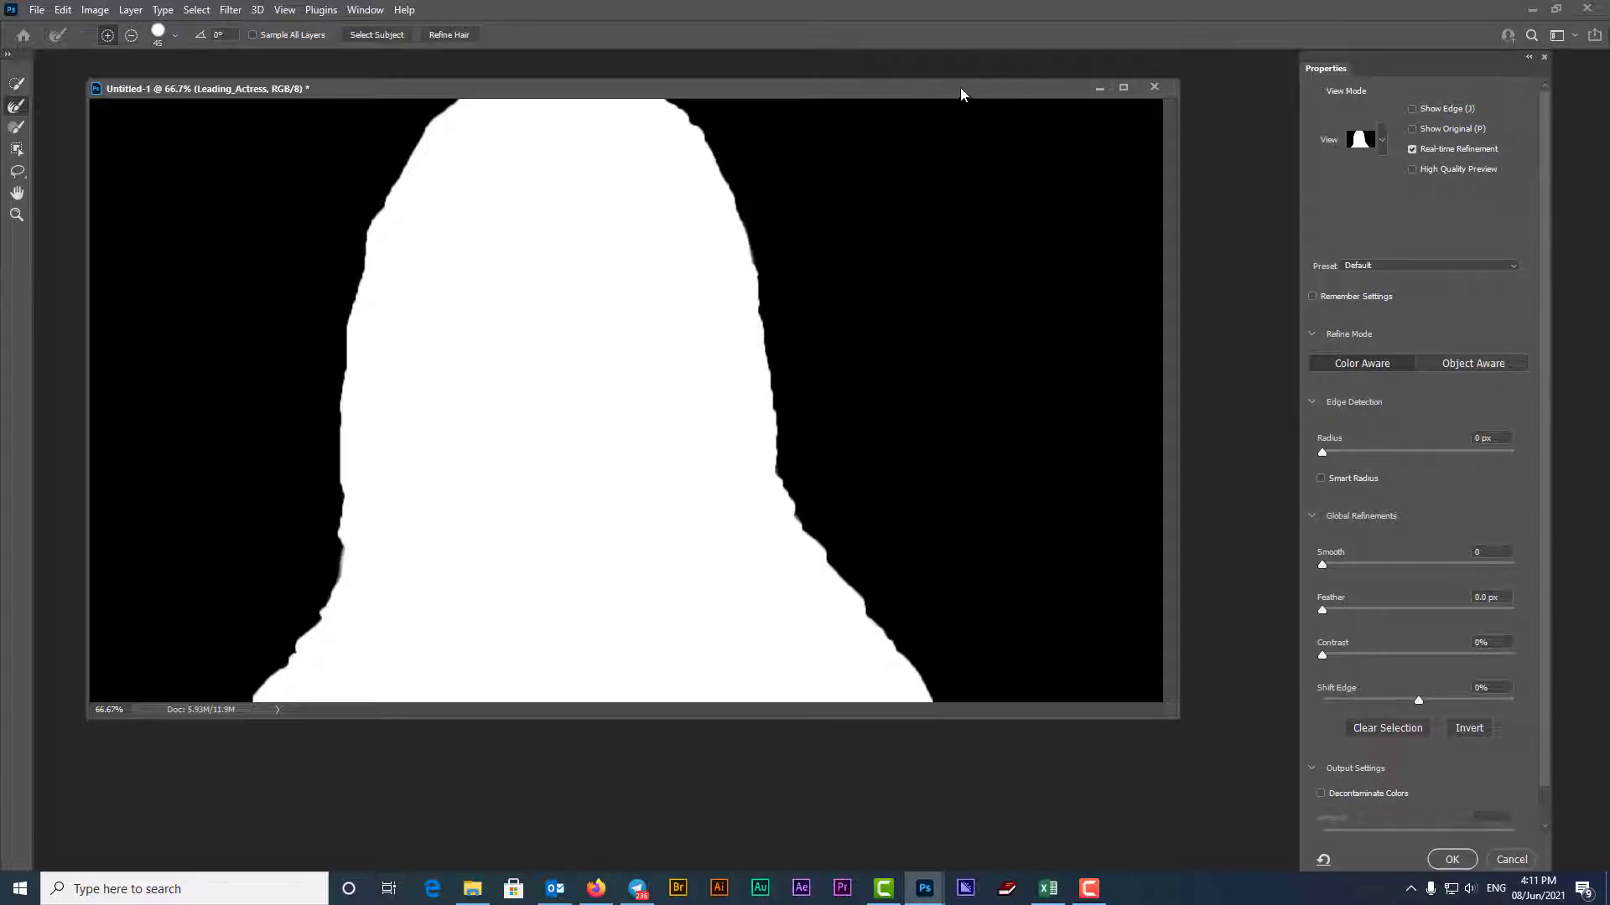
drag(959, 87, 1013, 82)
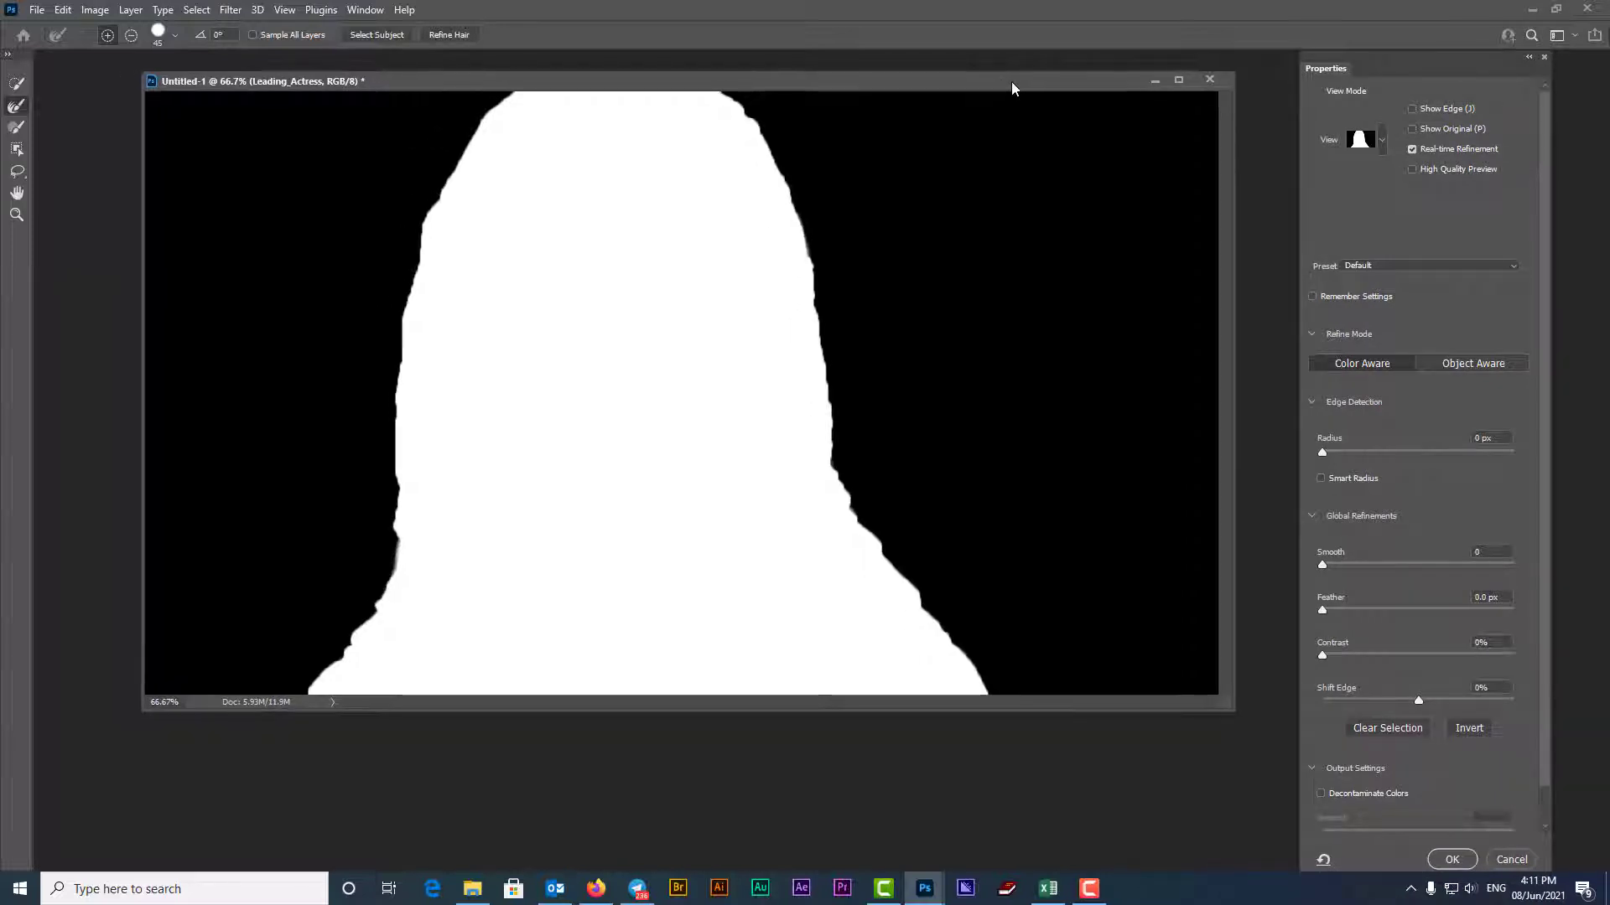
click(1382, 141)
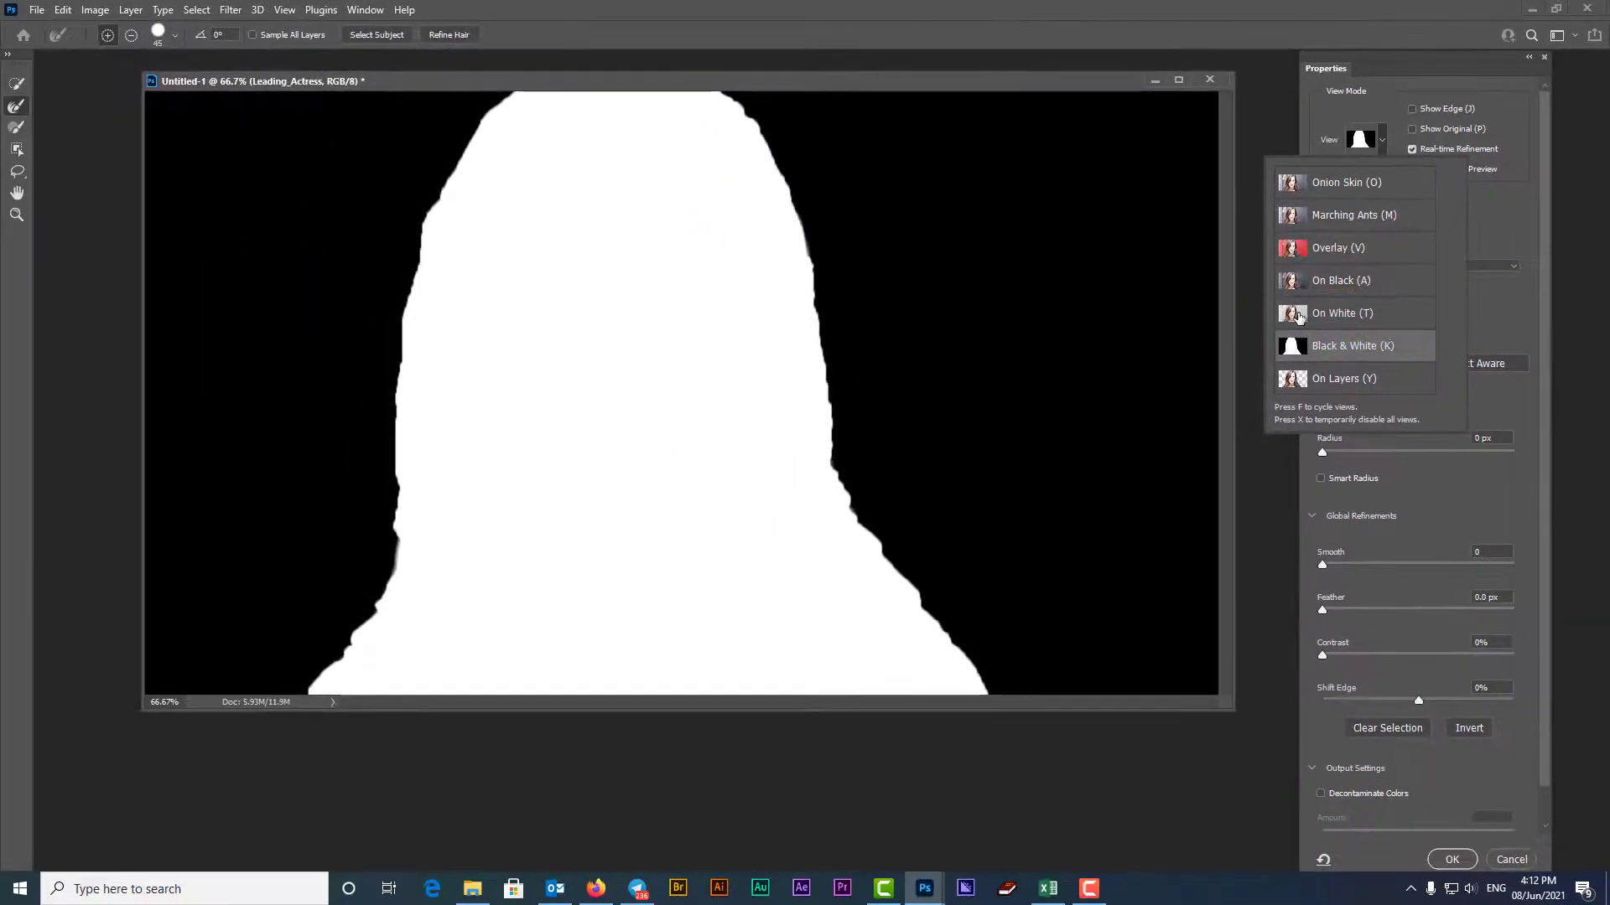
click(1299, 316)
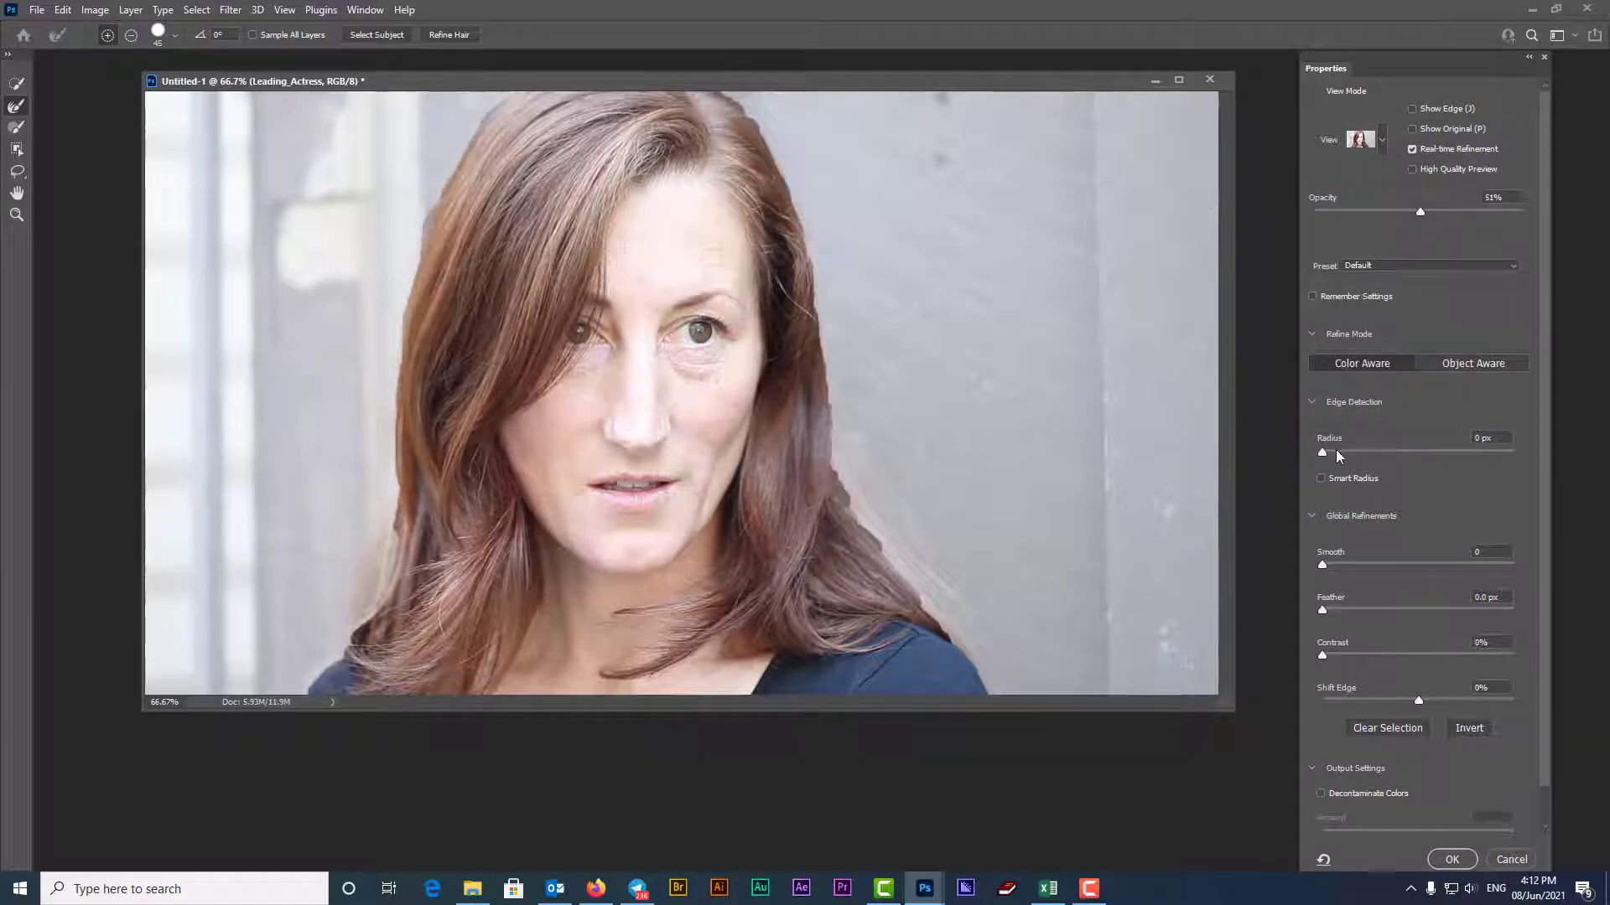
Refine the edge with Radius 3 px, Smooth 21 and Feather 2.7 px, and output it as a selection.
drag(1325, 453, 1355, 451)
drag(1324, 565, 1370, 568)
drag(1356, 567, 1351, 616)
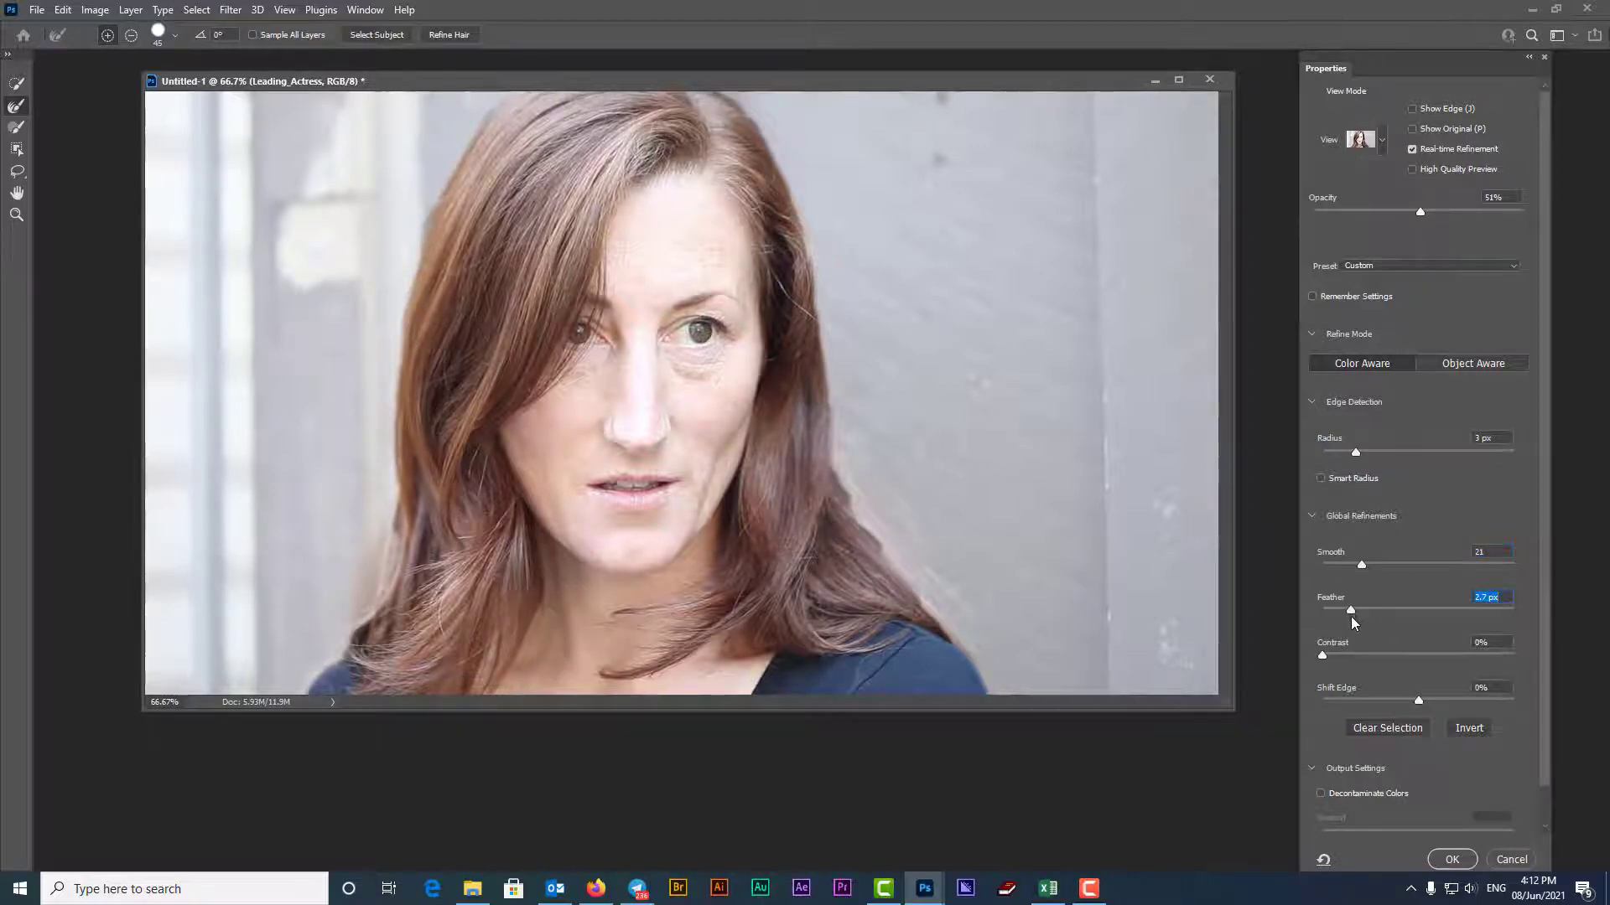
scroll(1546, 628, down, 1)
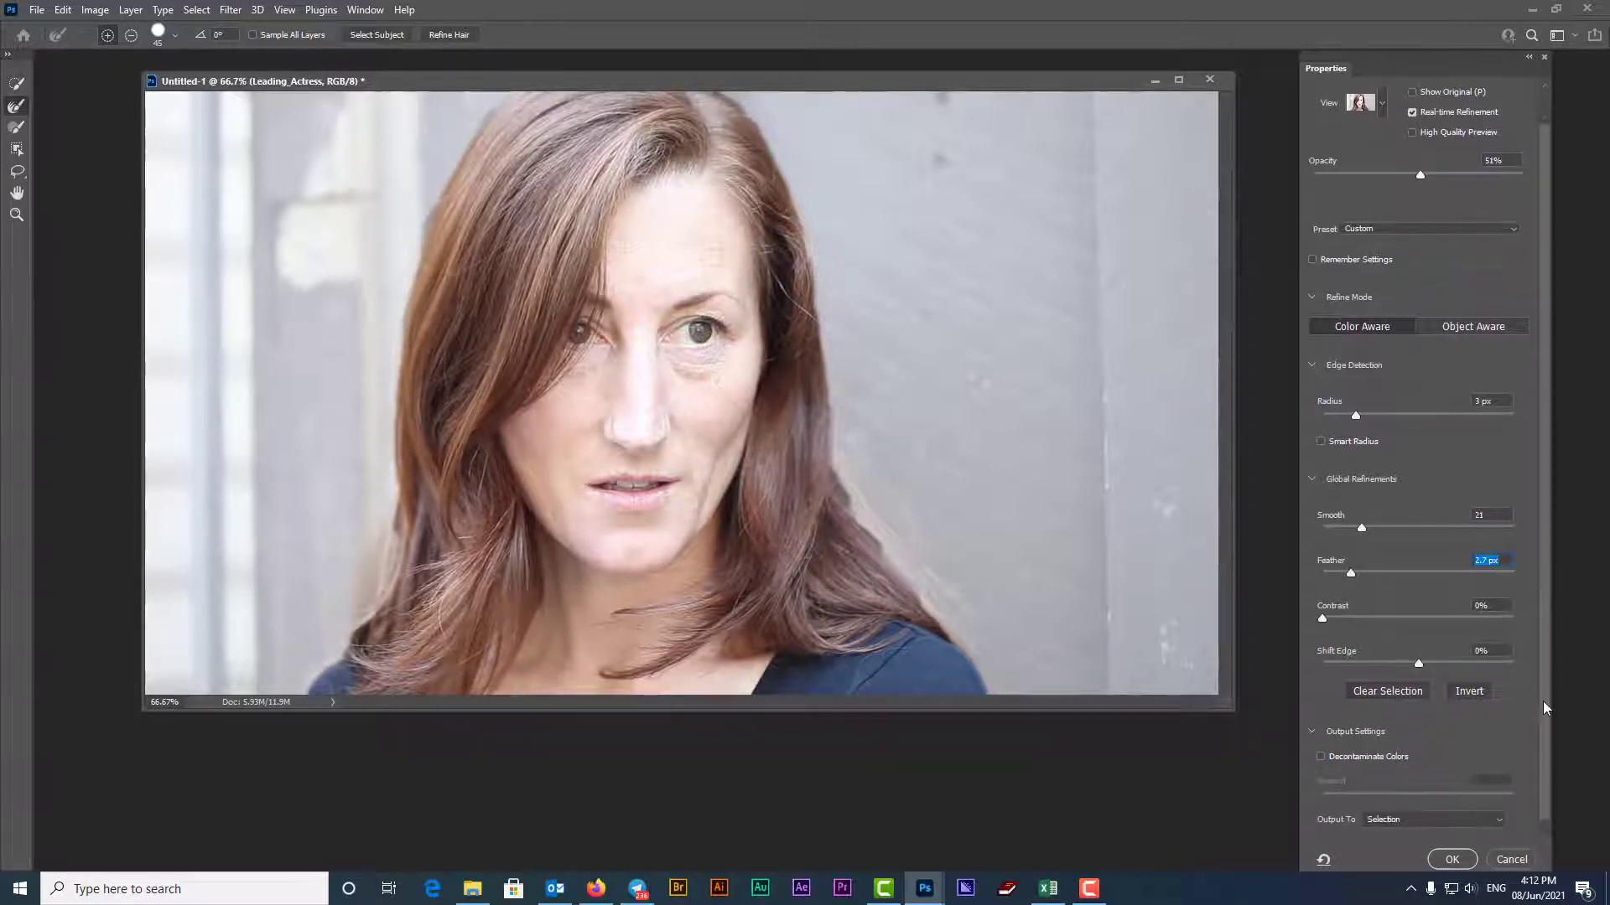
click(1453, 860)
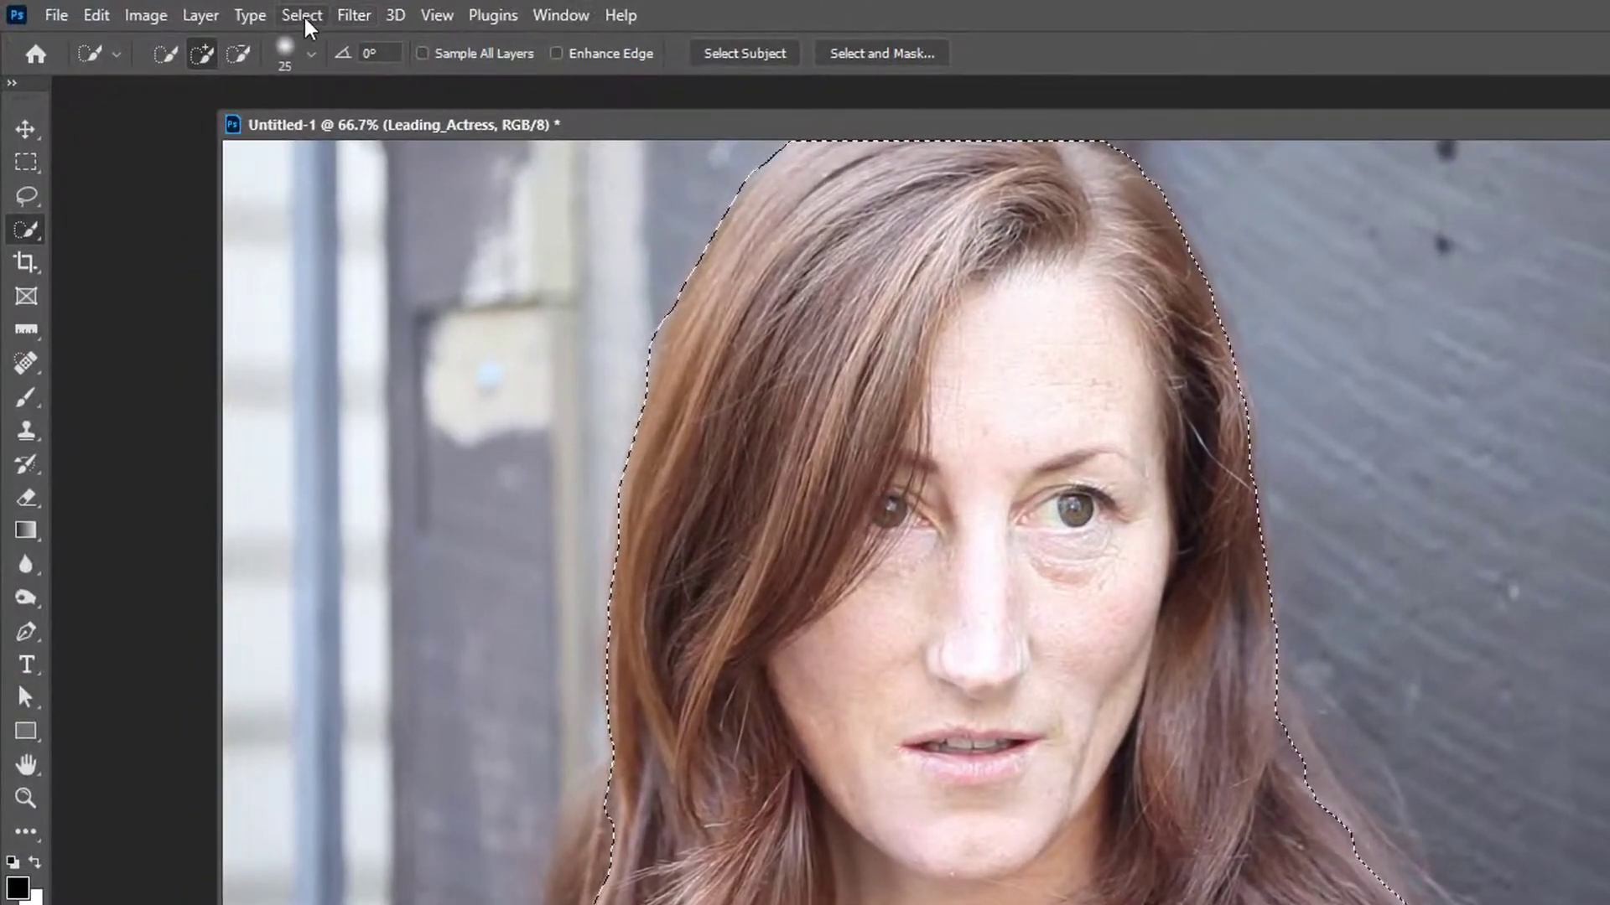
Invert the woman's selection and cover the background around her with a white (ffffff) Solid Color fill layer.
click(198, 10)
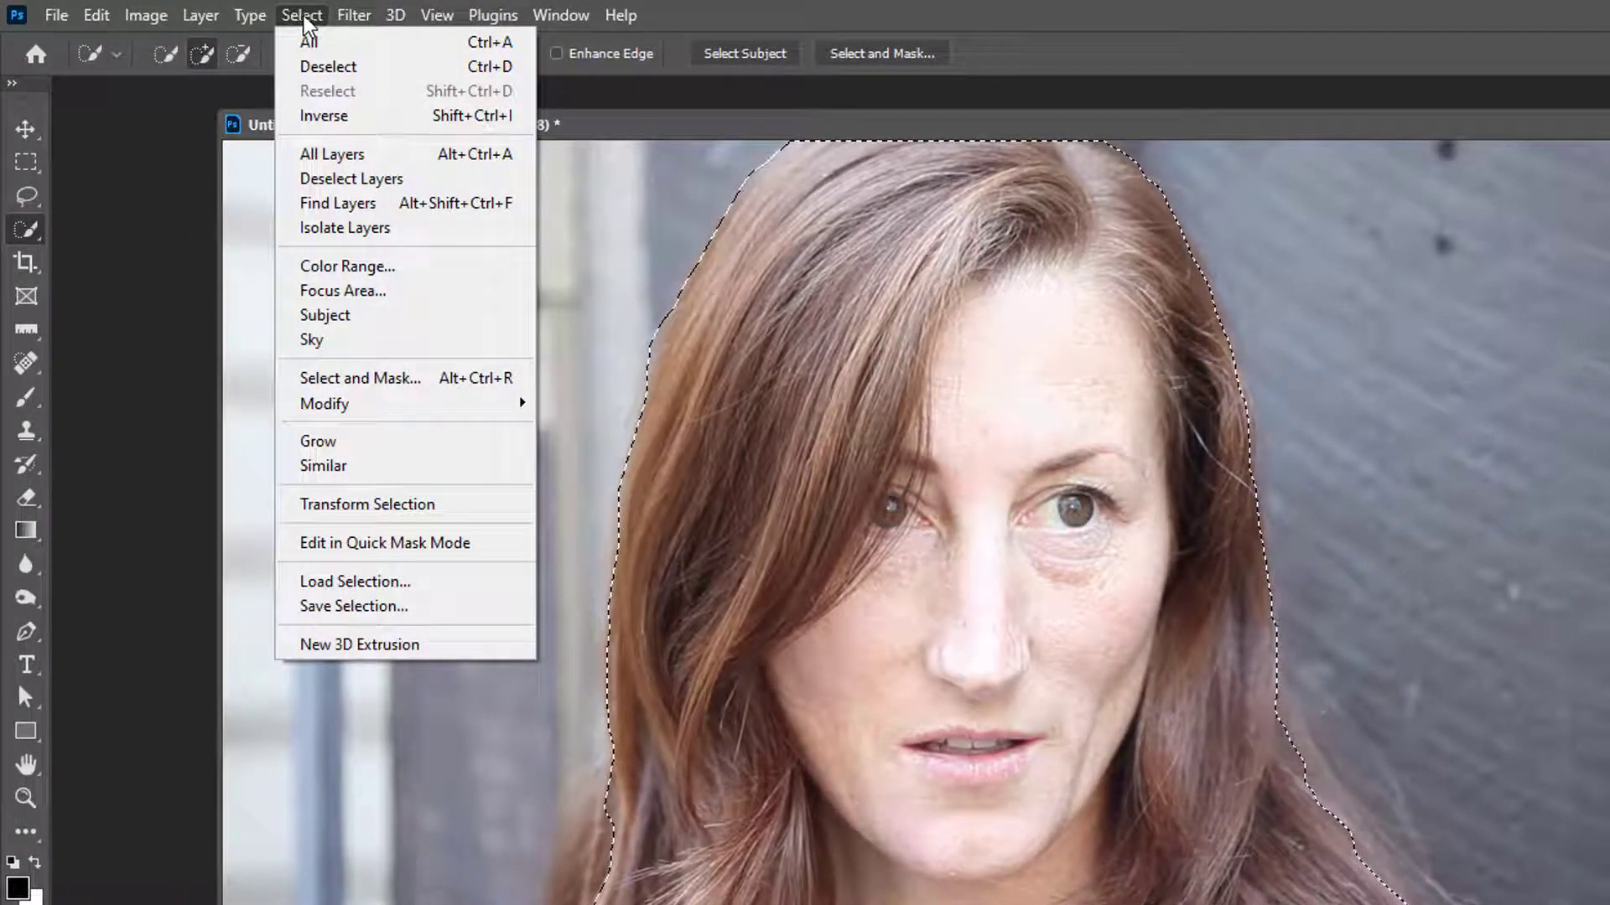
click(367, 116)
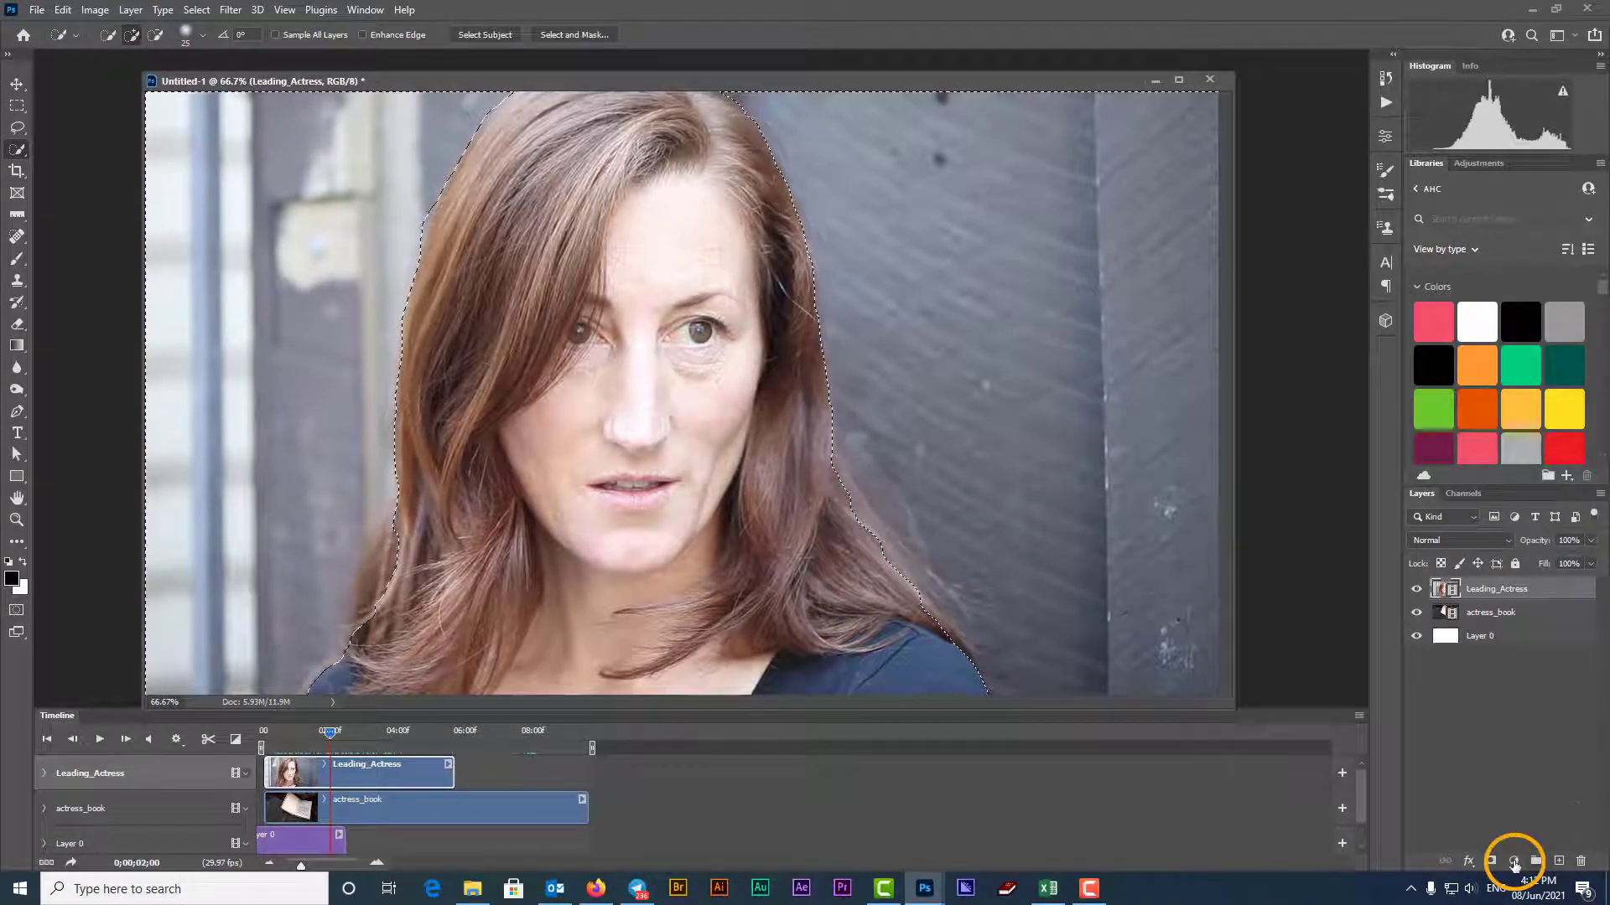
click(1515, 862)
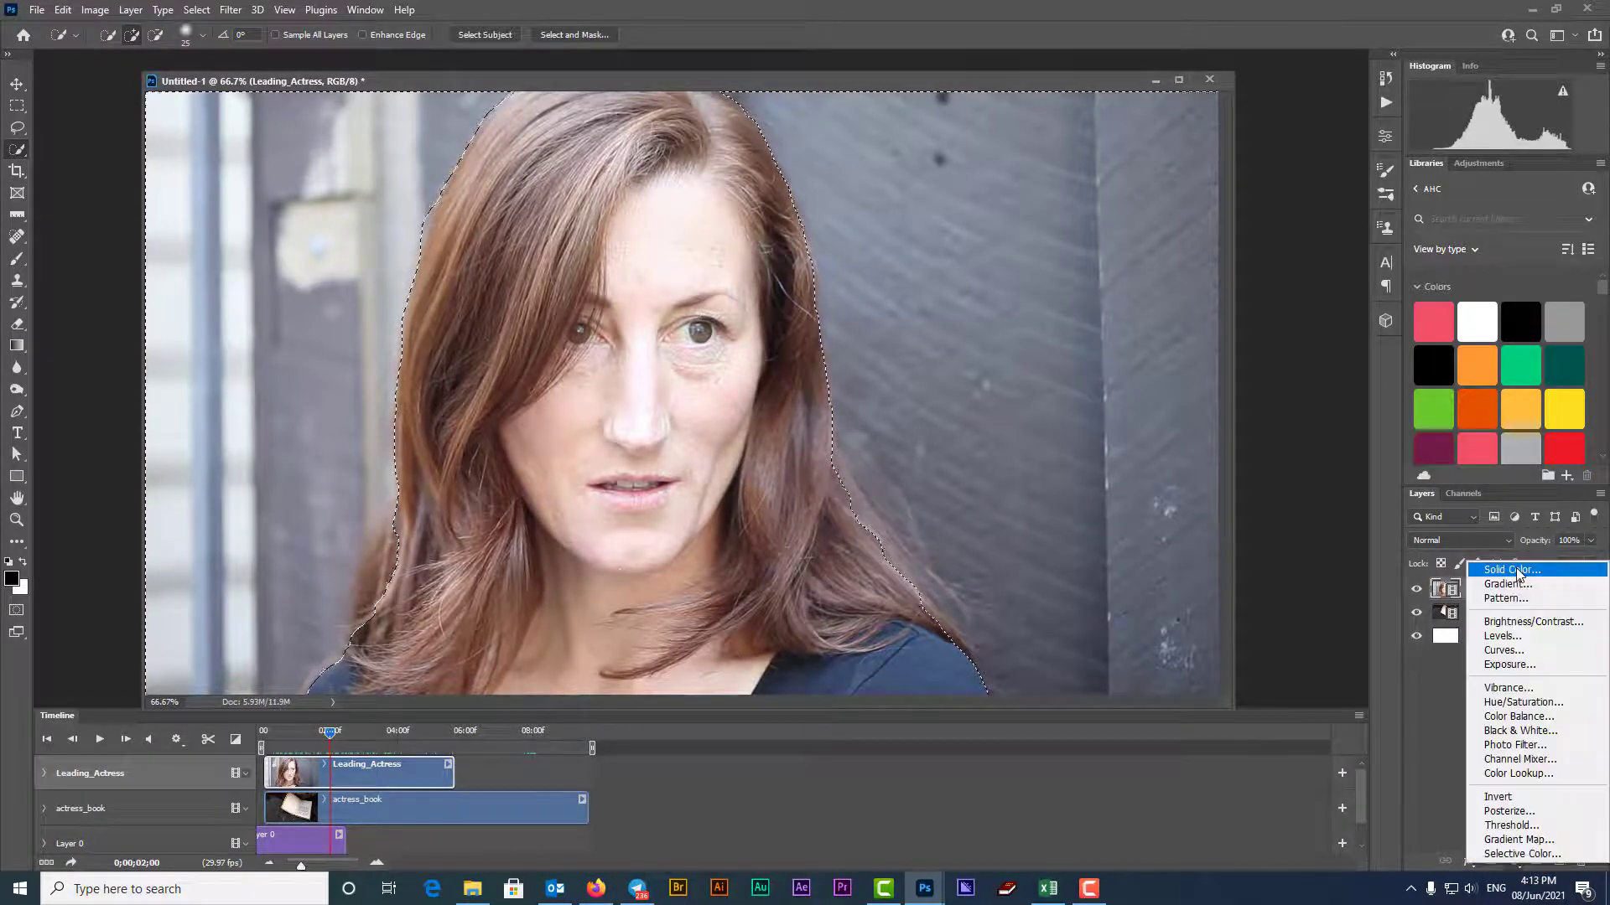
click(1516, 570)
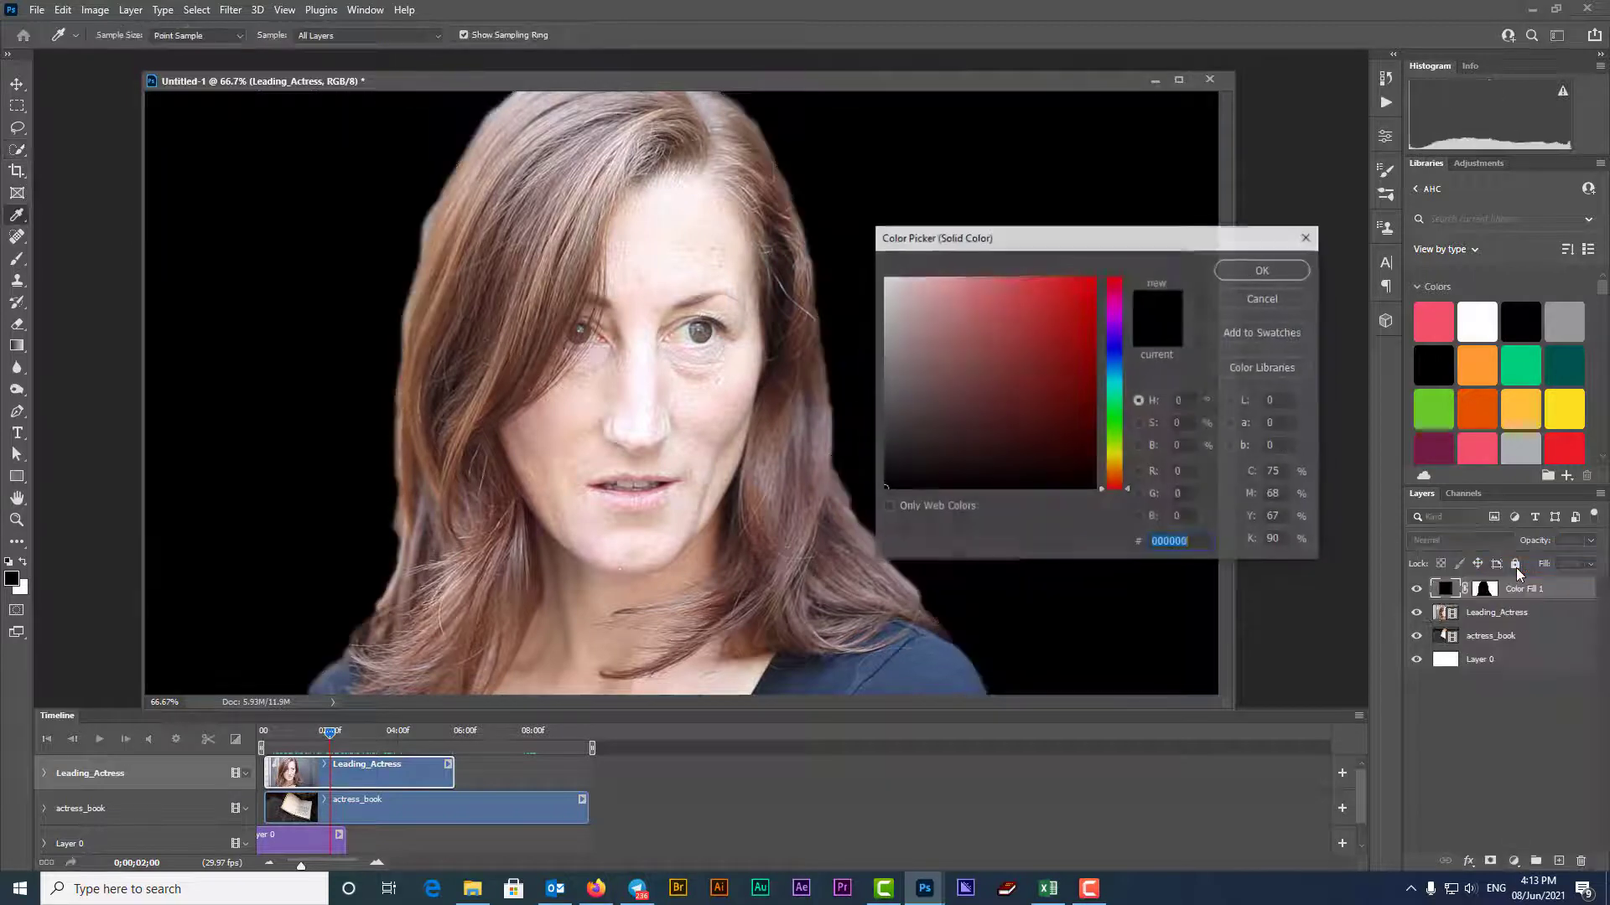
drag(903, 315, 869, 274)
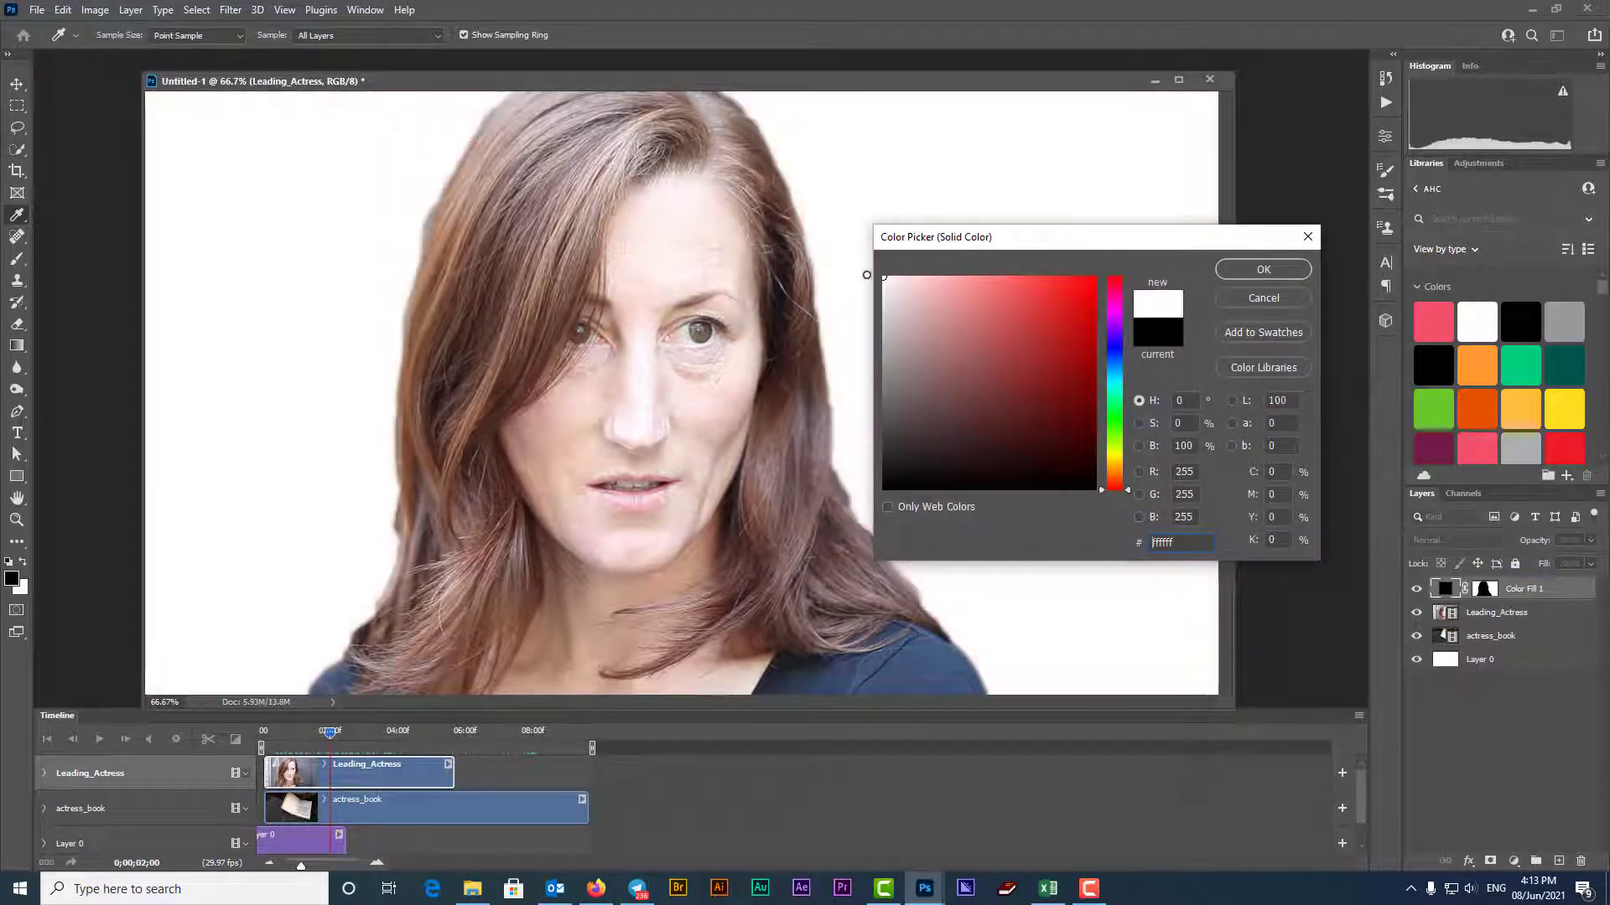
click(1240, 268)
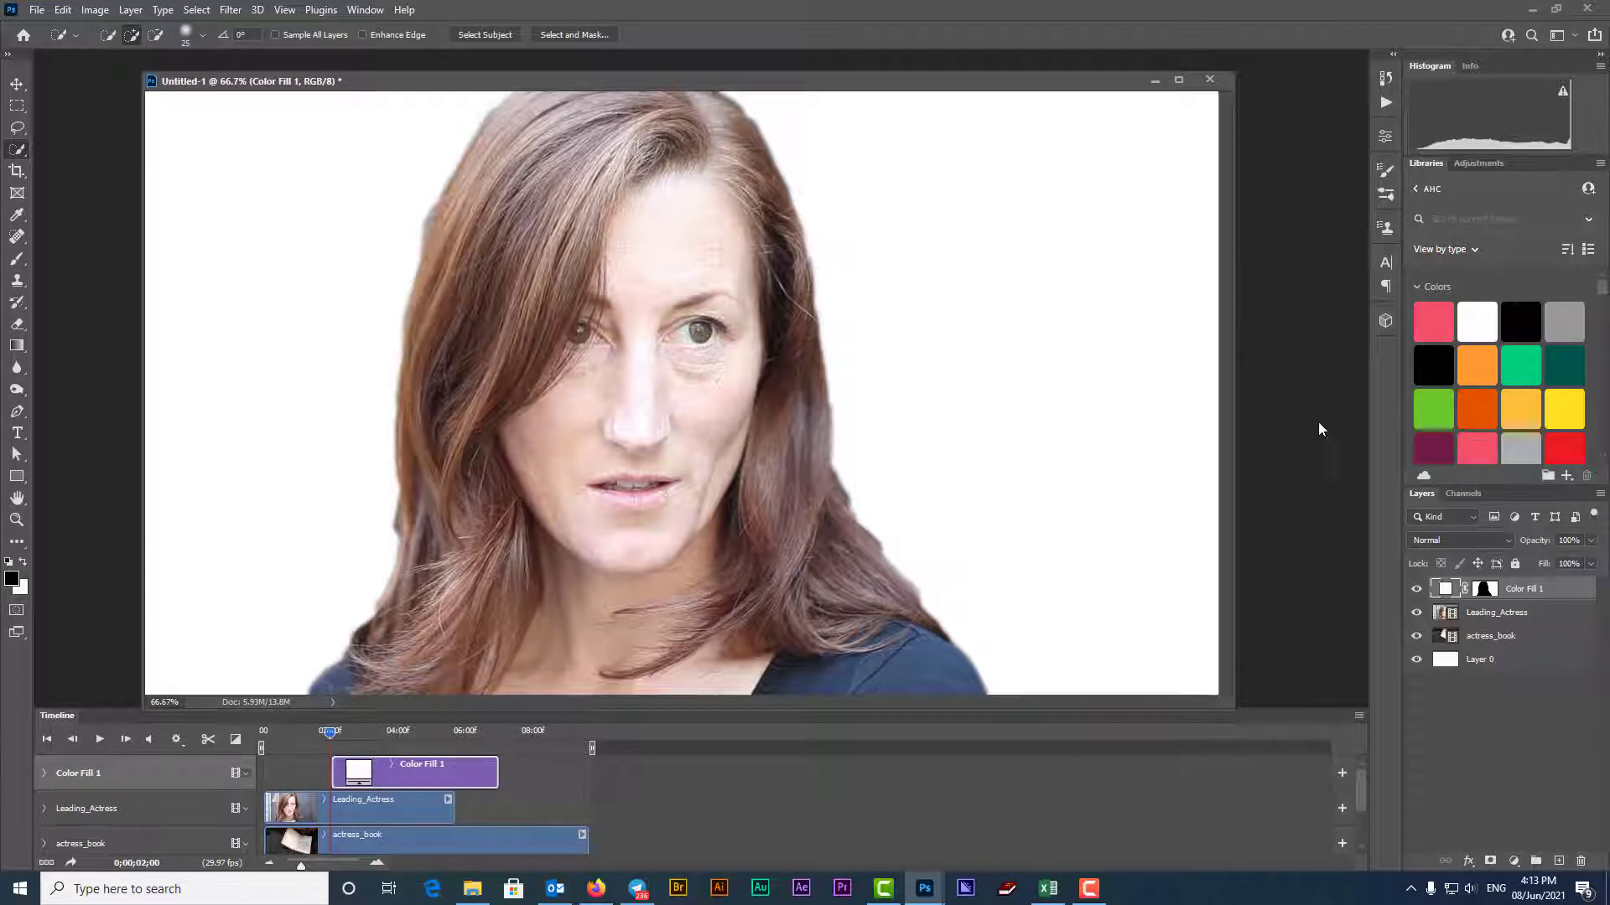
Convert the Color Fill 1 and Leading_Actress layers together into one smart object and set its blending mode to Multiply.
click(1480, 614)
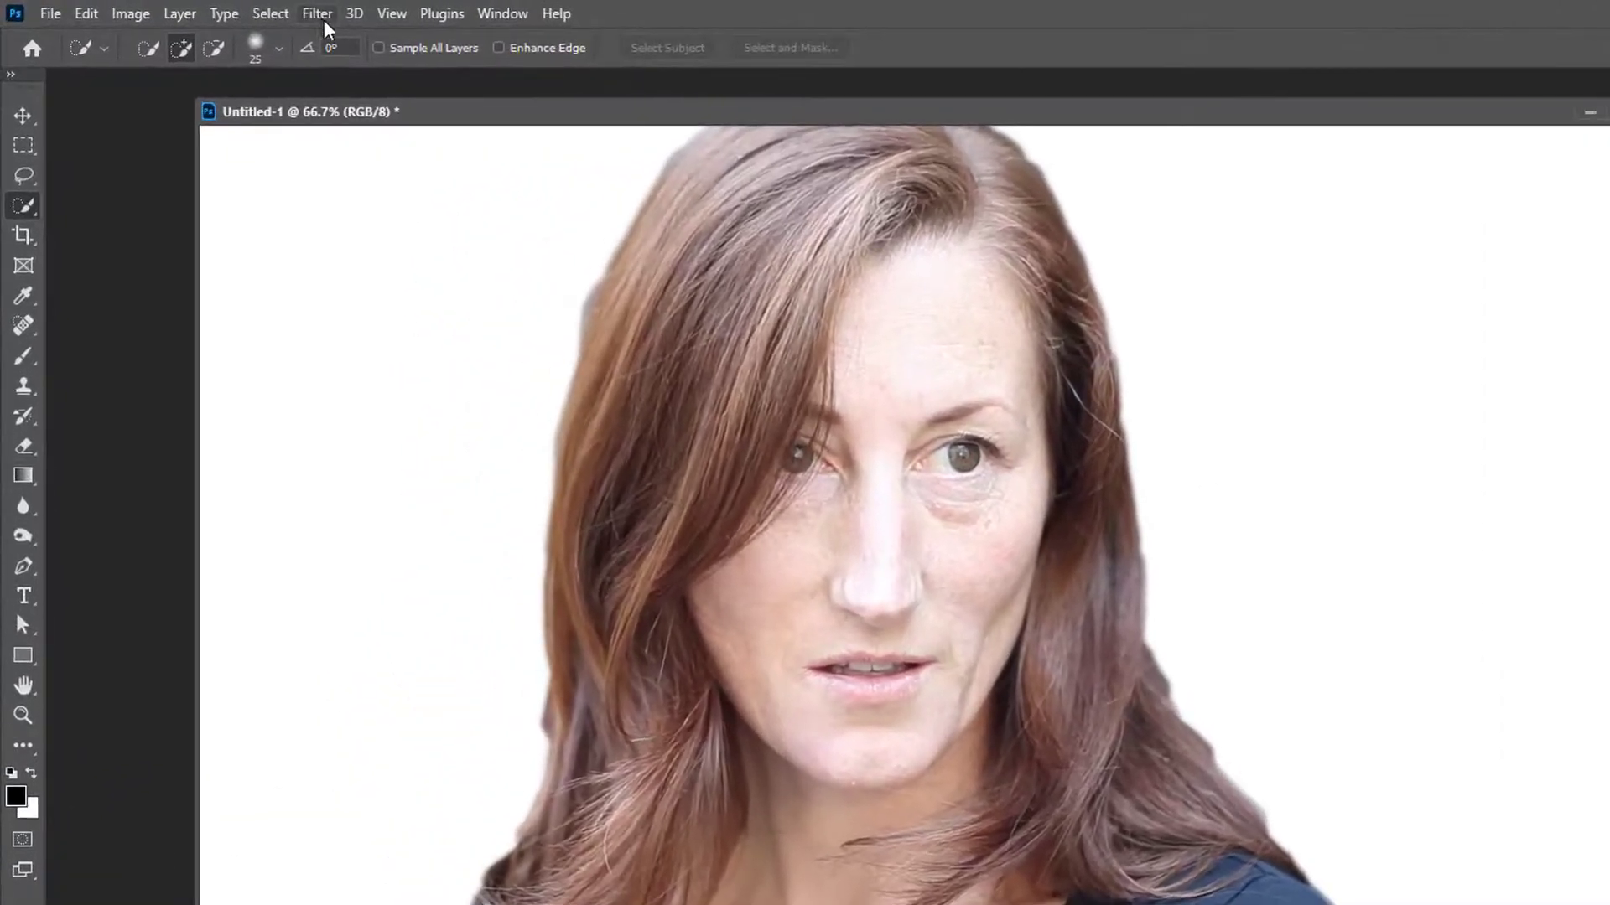
click(320, 15)
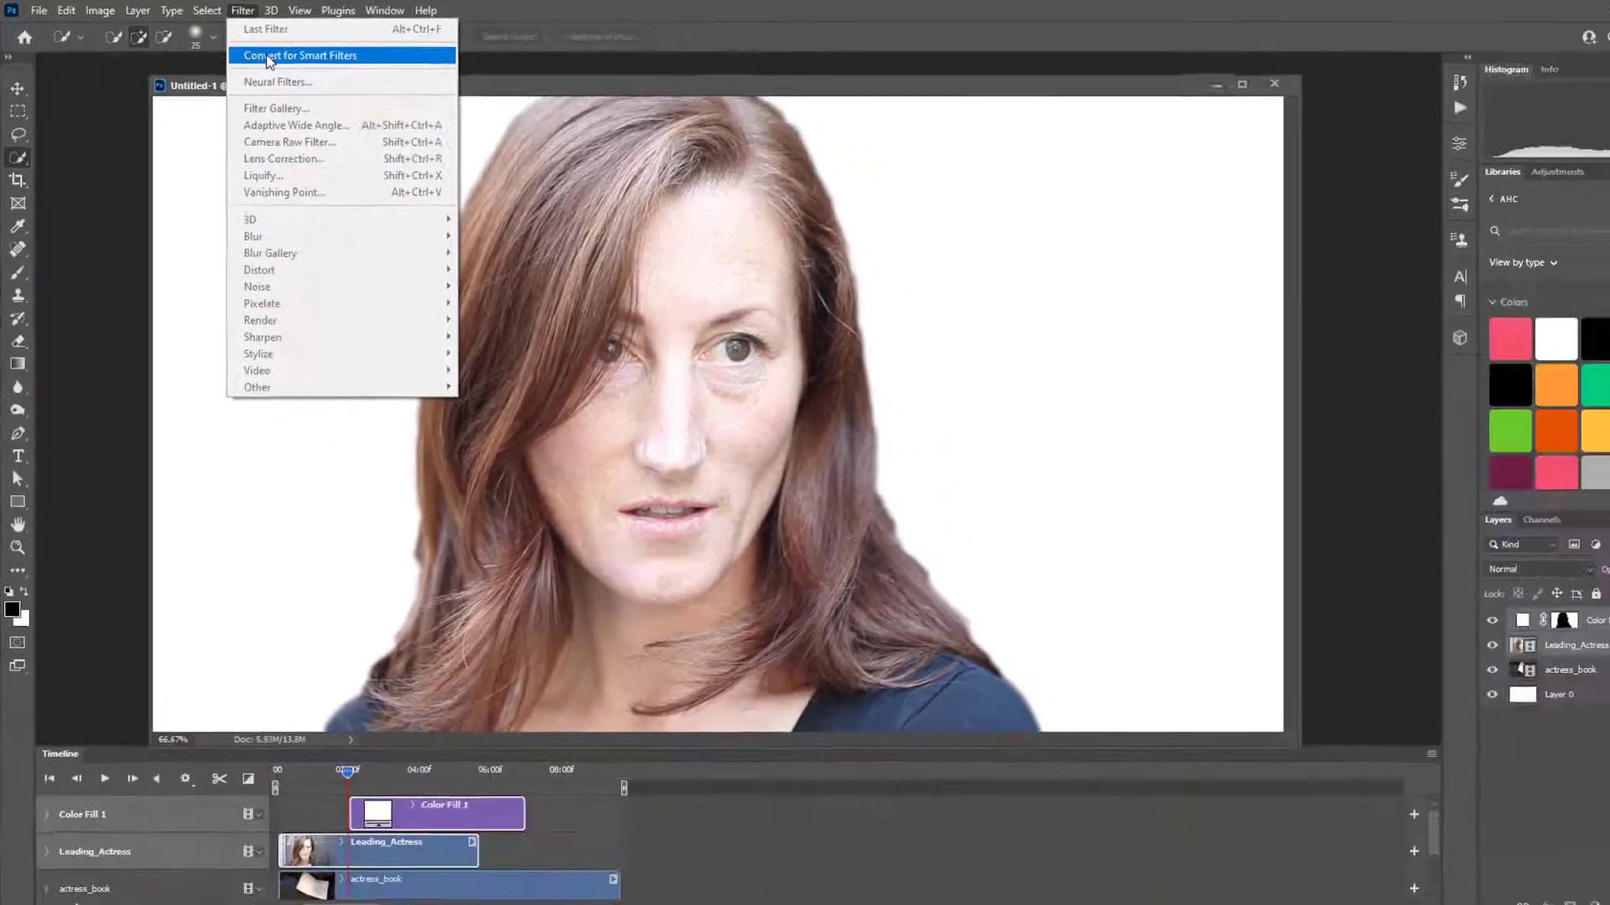
click(267, 55)
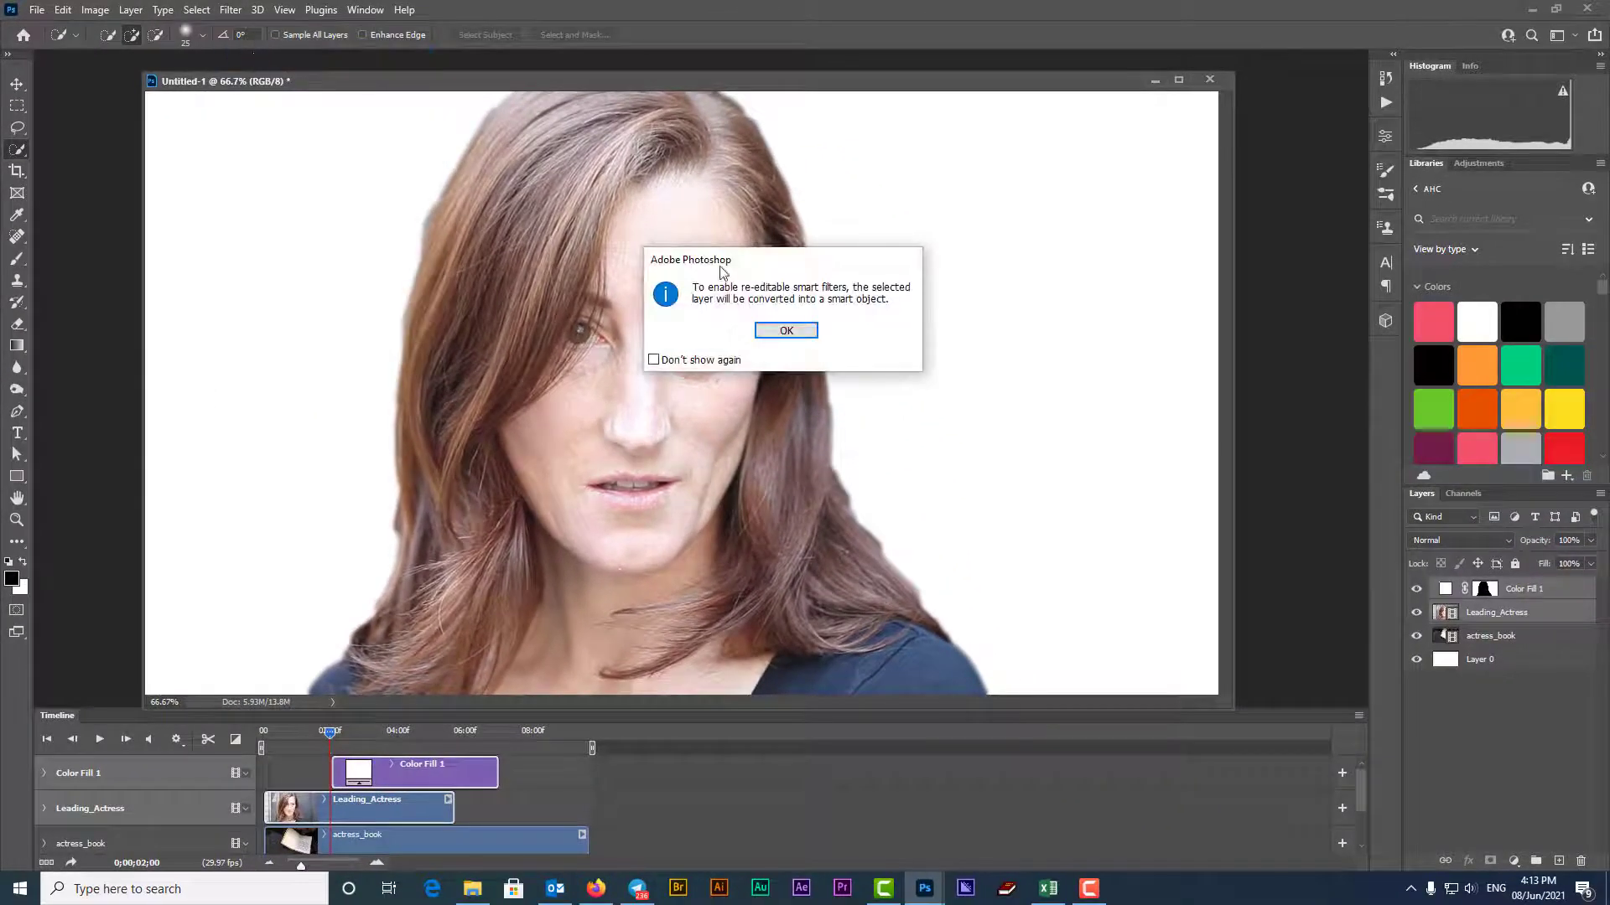
click(796, 335)
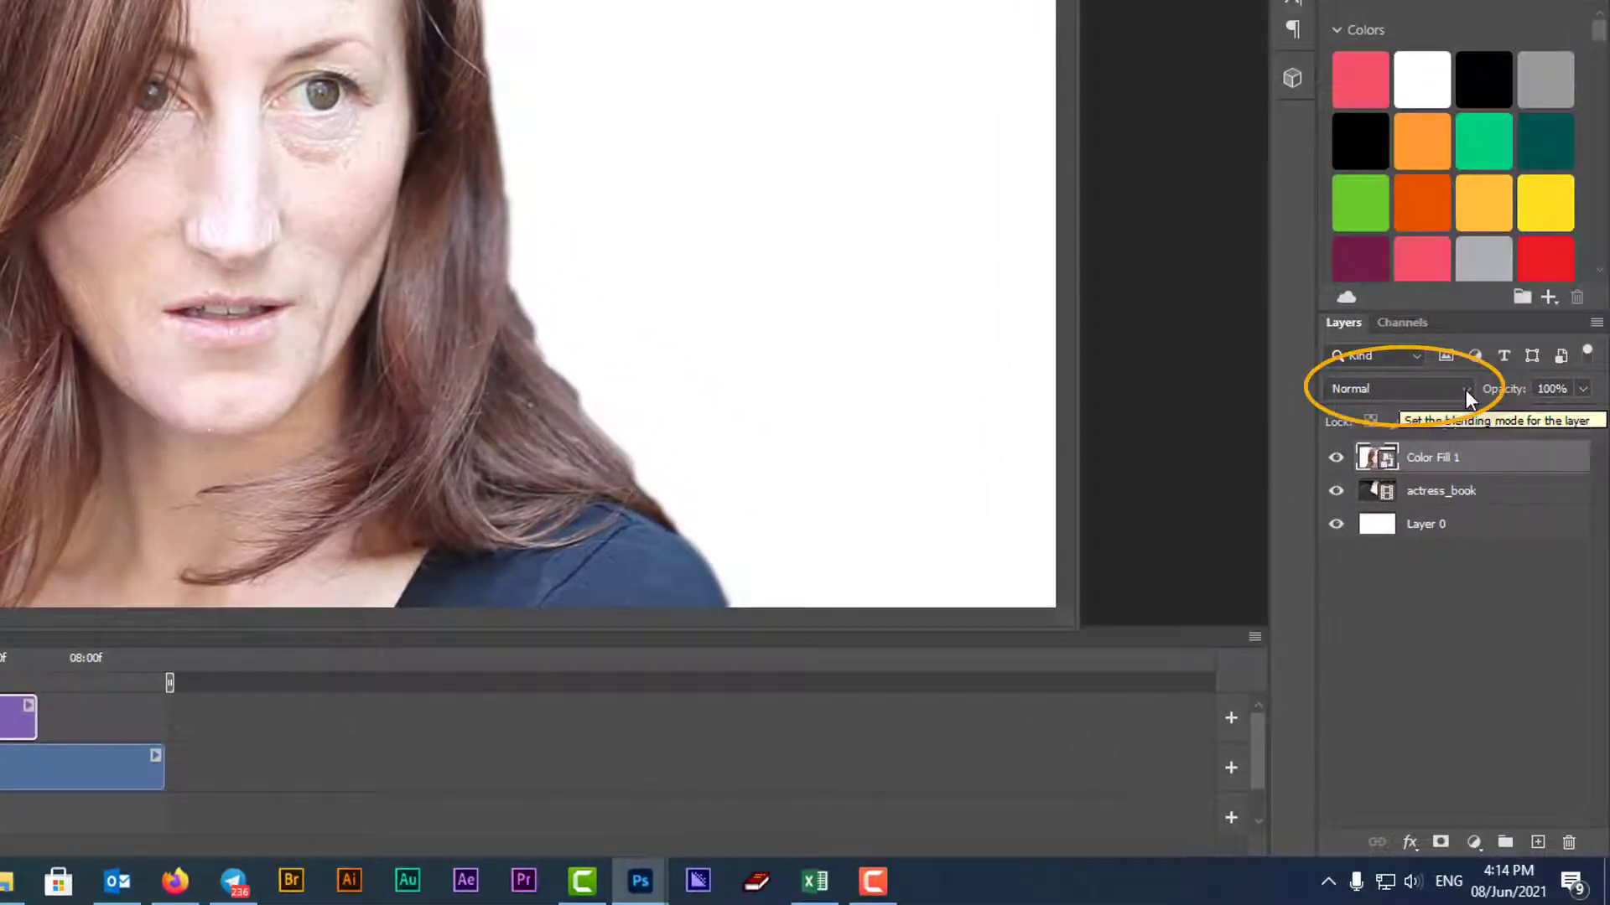
click(1465, 389)
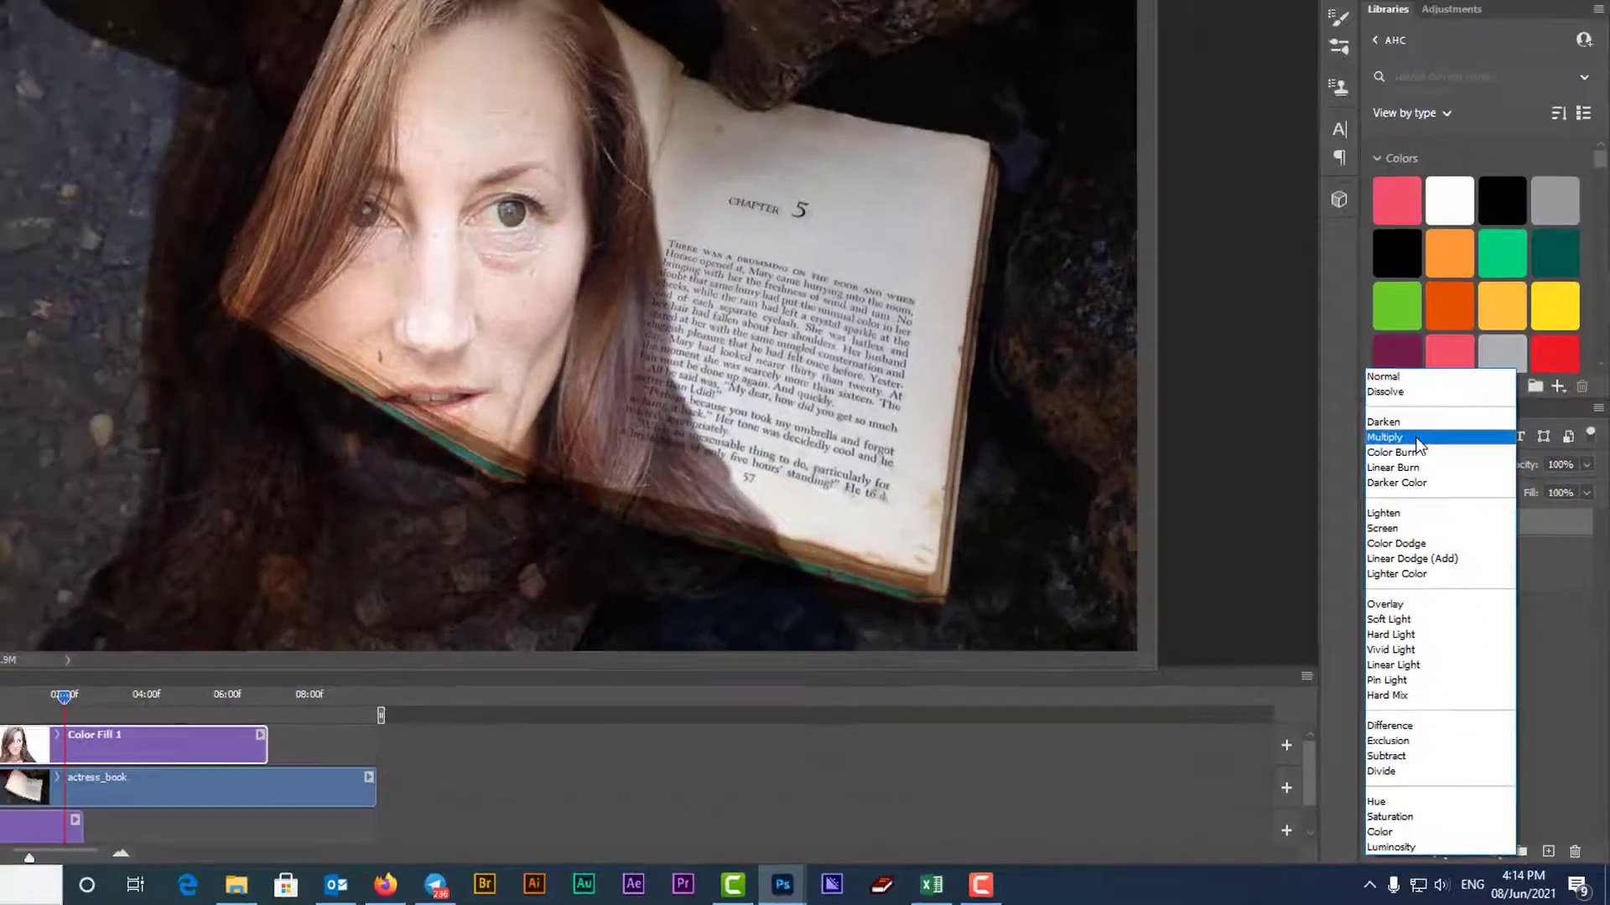
click(1383, 361)
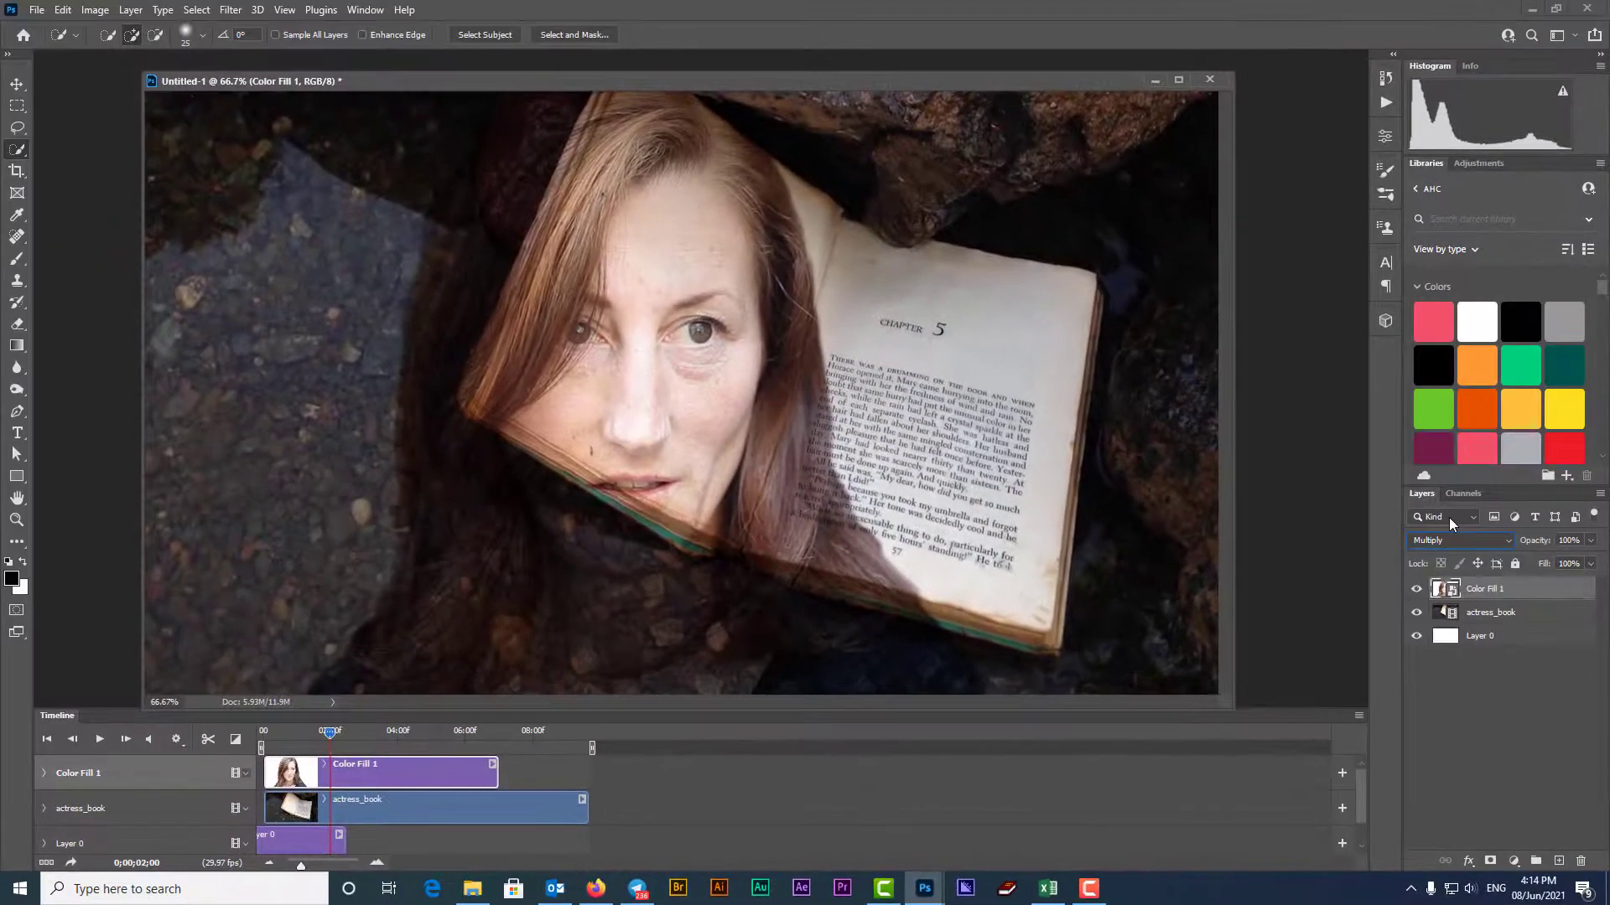
Free Transform the Color Fill 1 smart object, scaling it to 50% and moving the woman over the book's blank page.
click(16, 86)
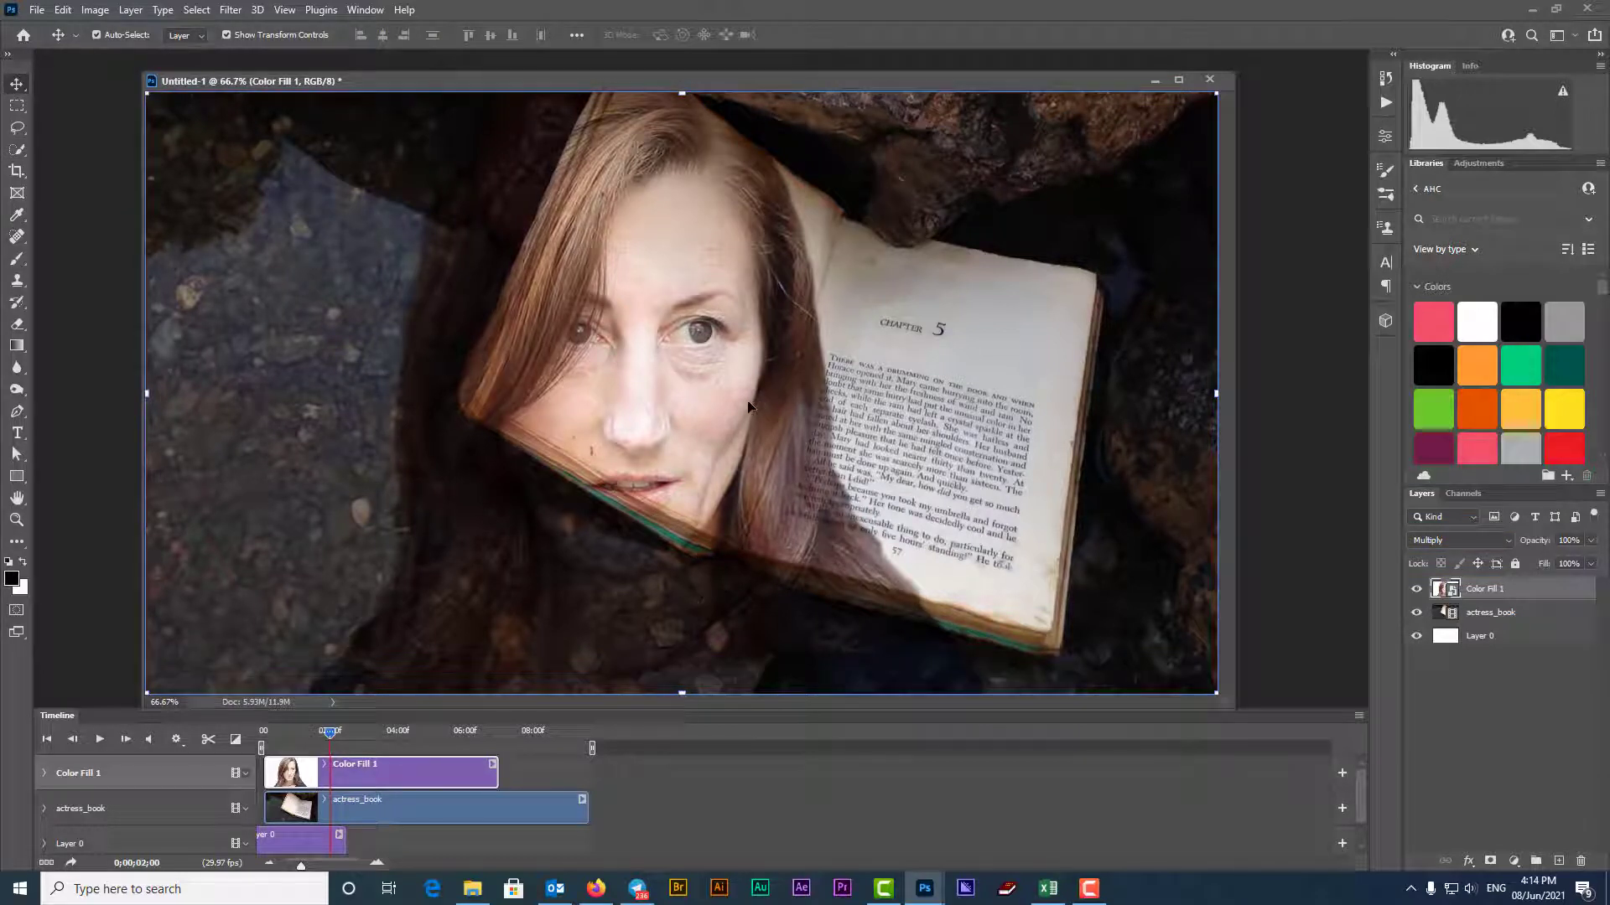
click(66, 10)
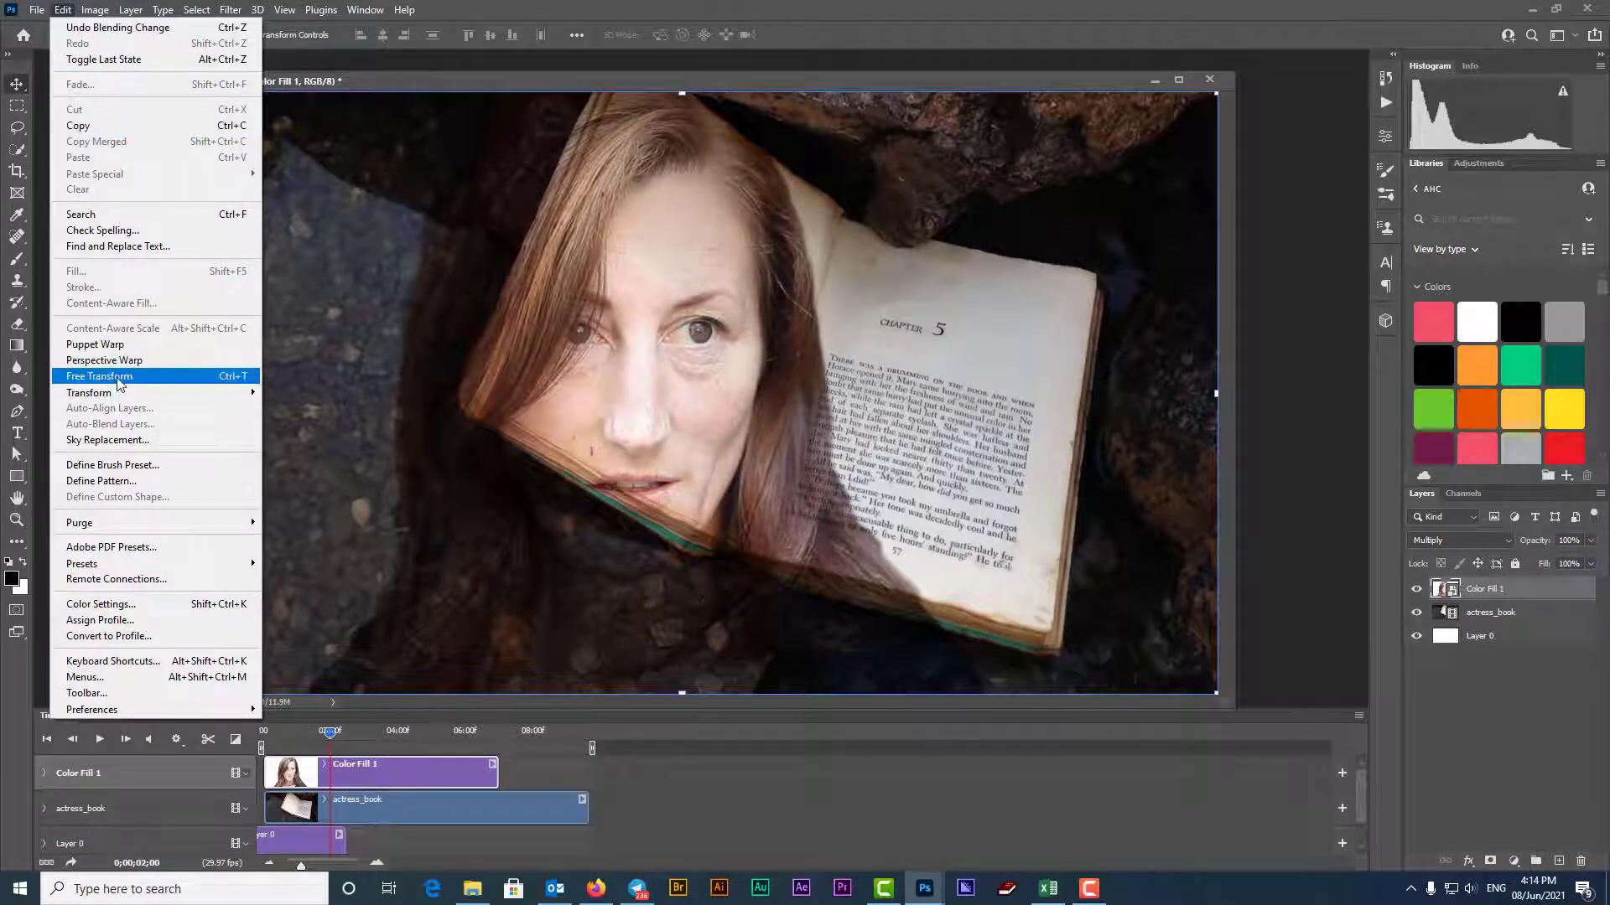
click(245, 377)
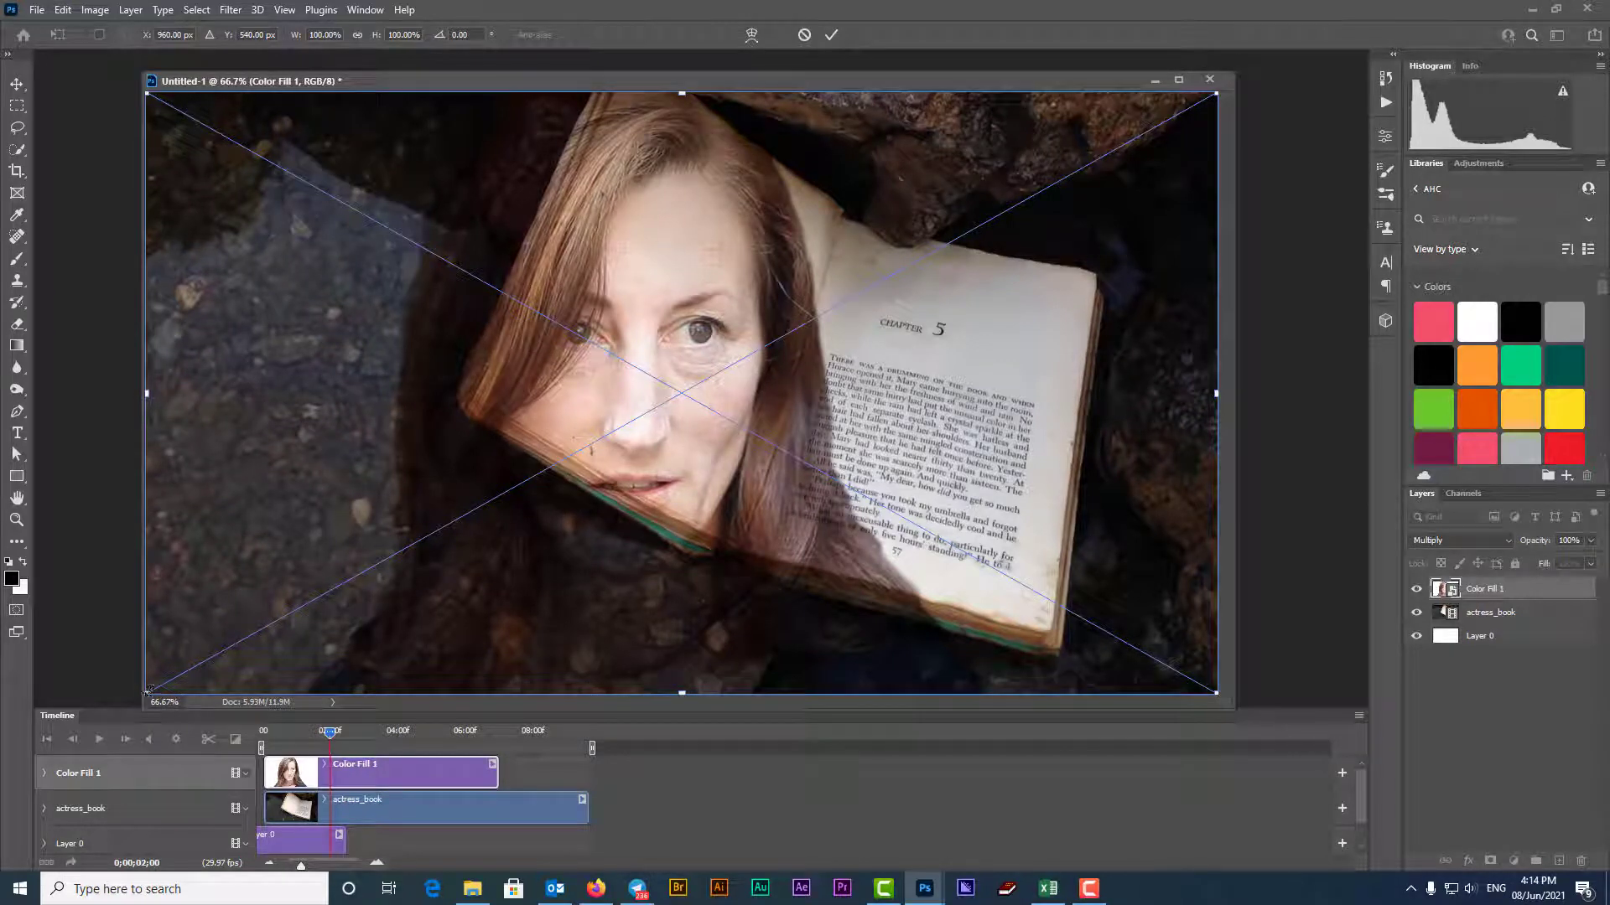
drag(147, 691, 479, 505)
drag(840, 348, 718, 371)
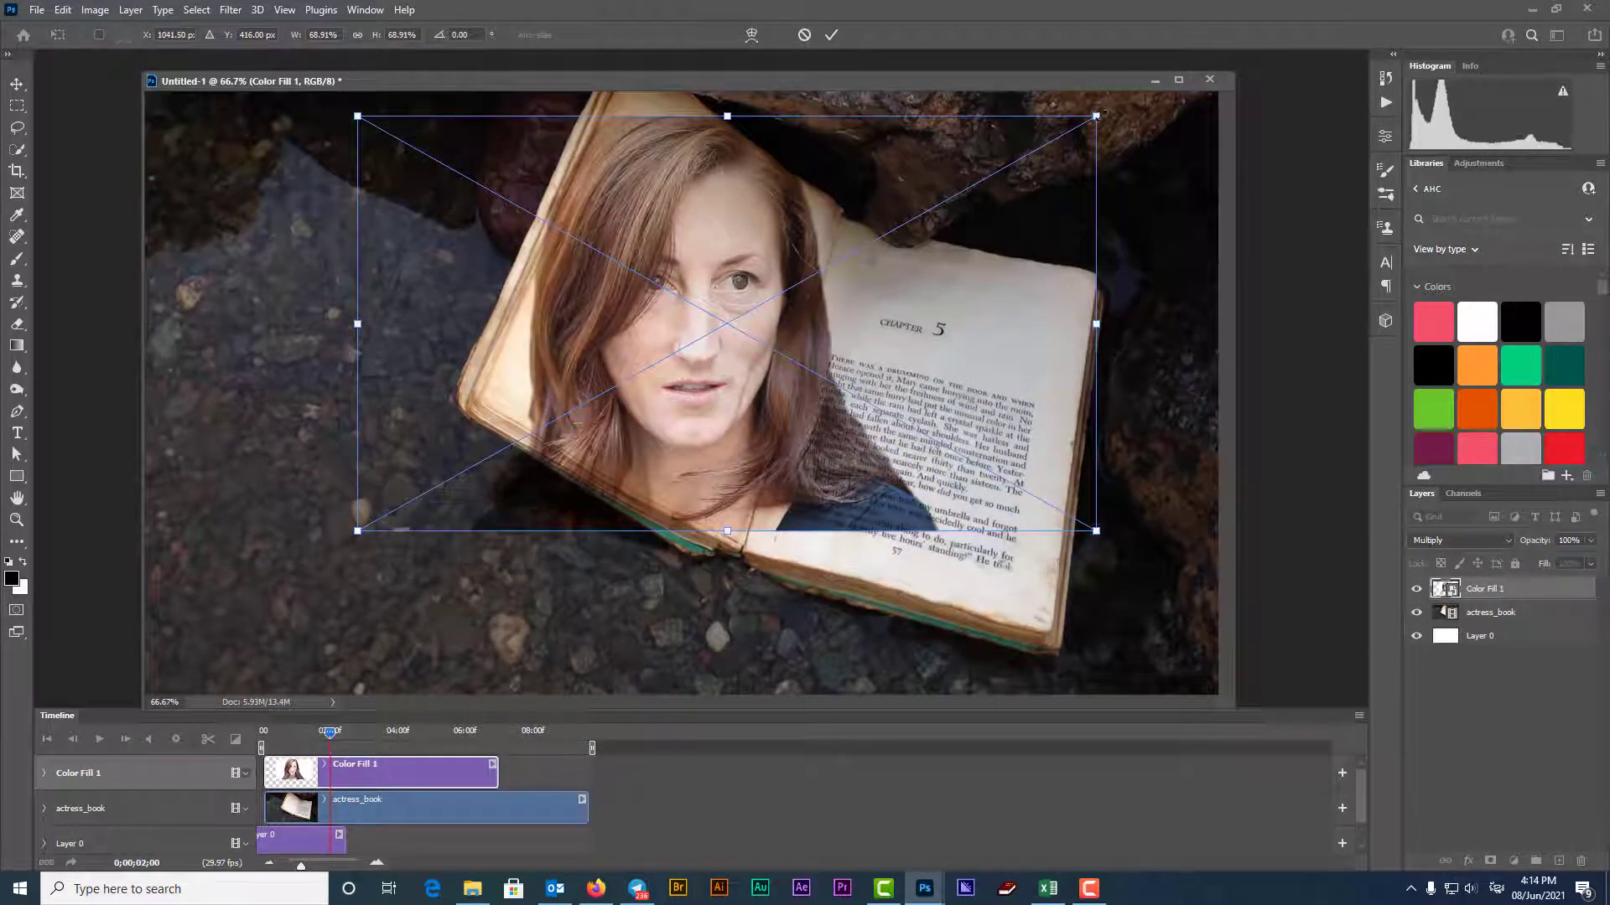
drag(1094, 117, 893, 230)
drag(608, 325, 683, 235)
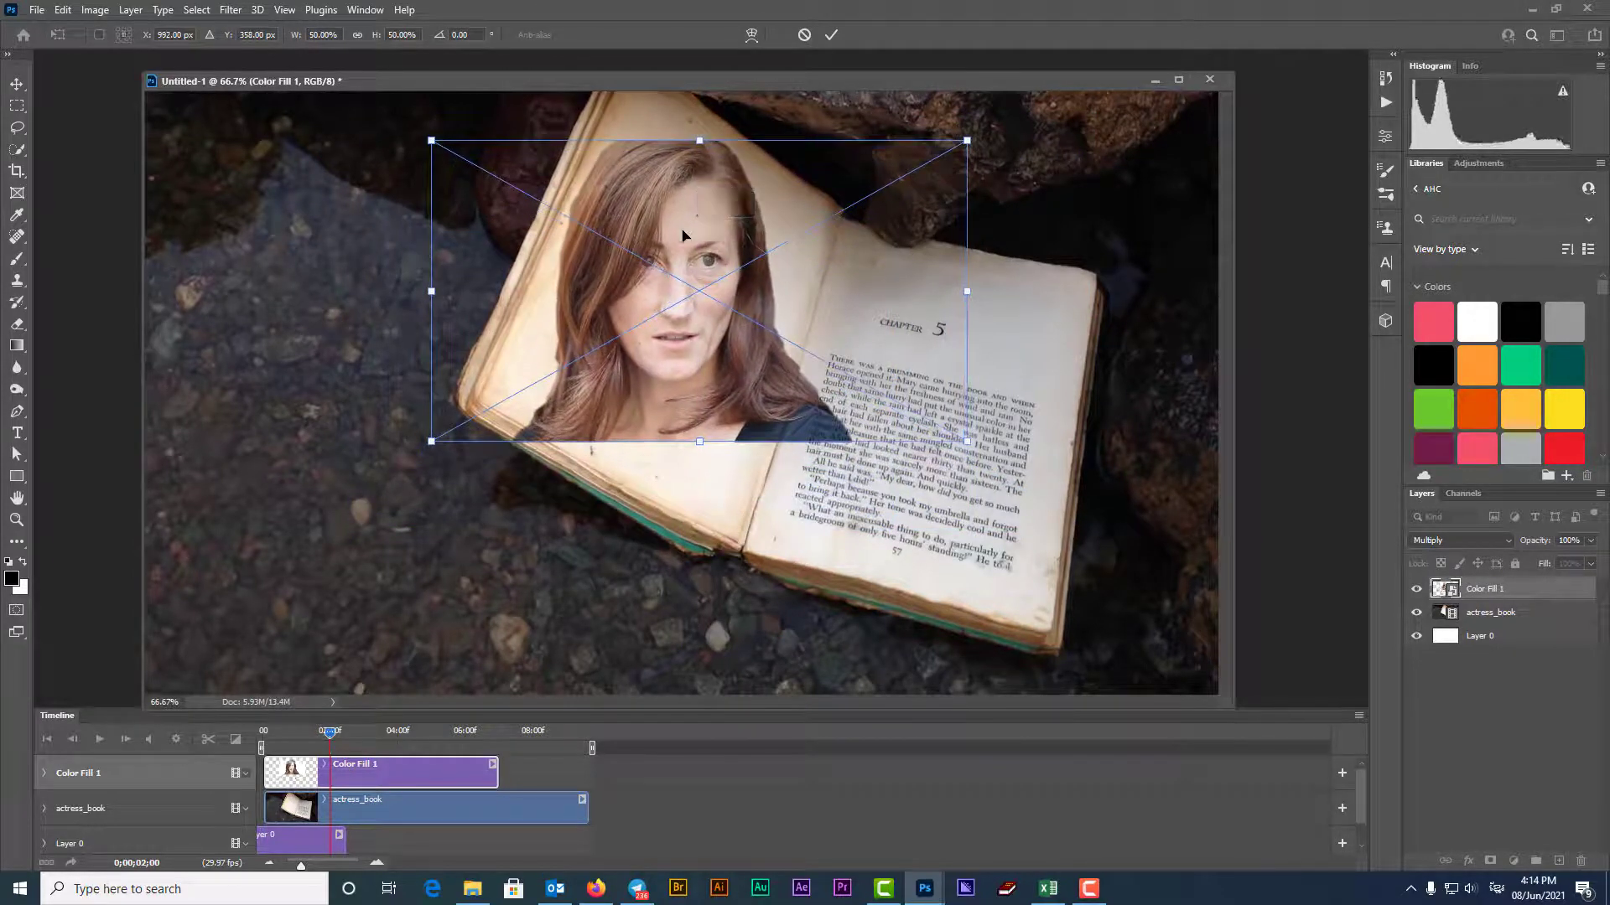
Rotate the woman about 28.3 degrees to match the book's tilt, position her on the blank page and apply the transform.
drag(988, 125, 996, 285)
drag(685, 333, 704, 342)
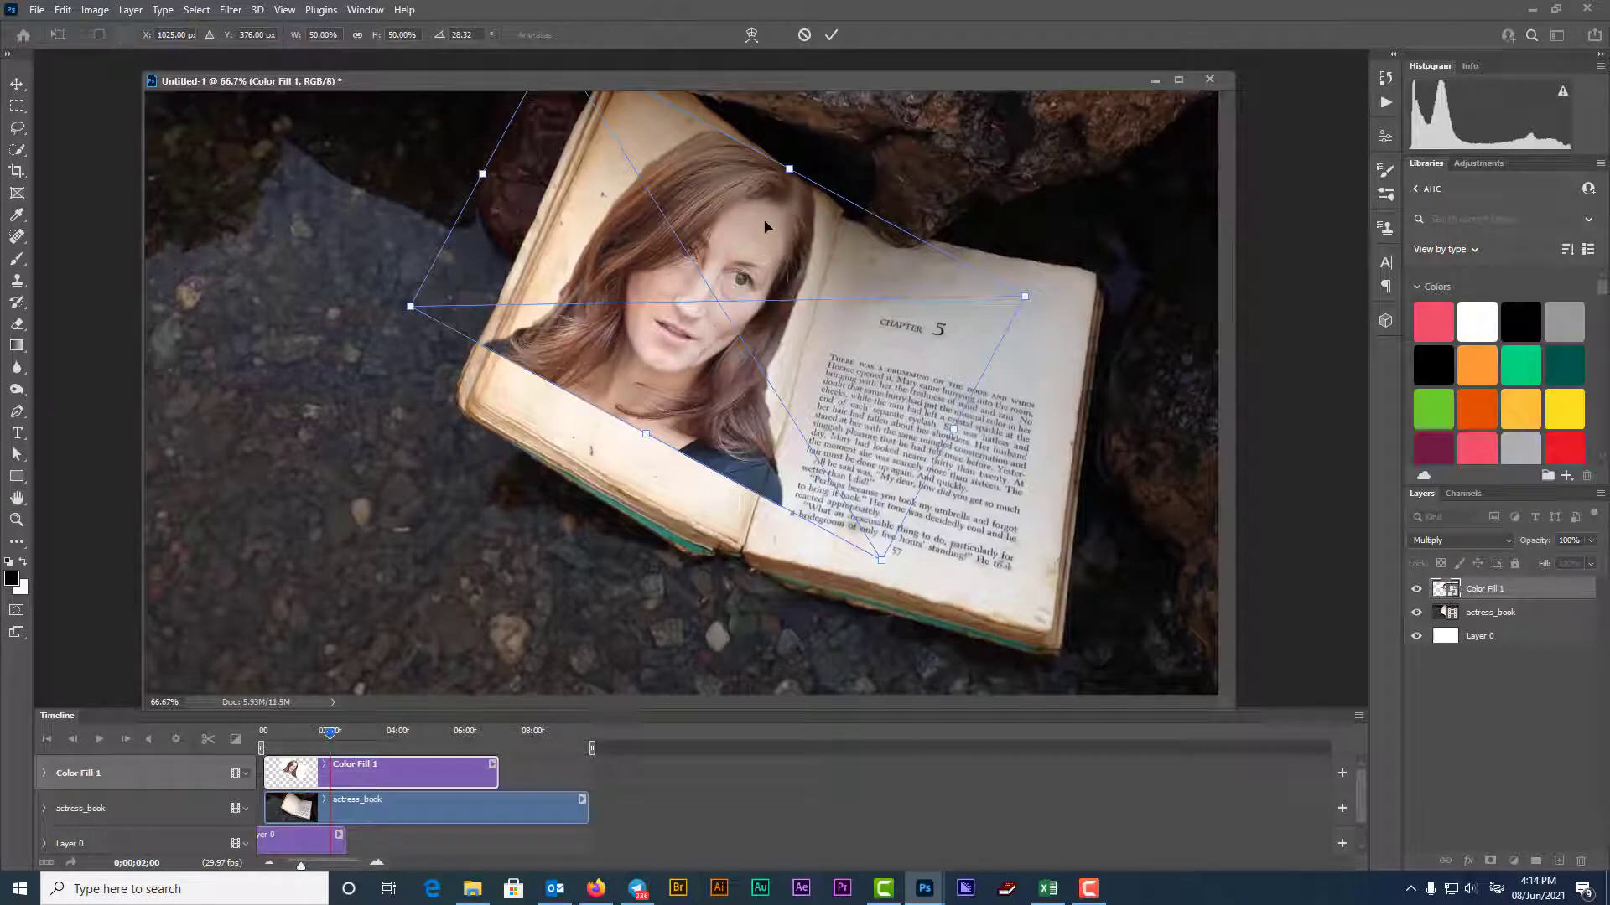
drag(761, 231, 766, 223)
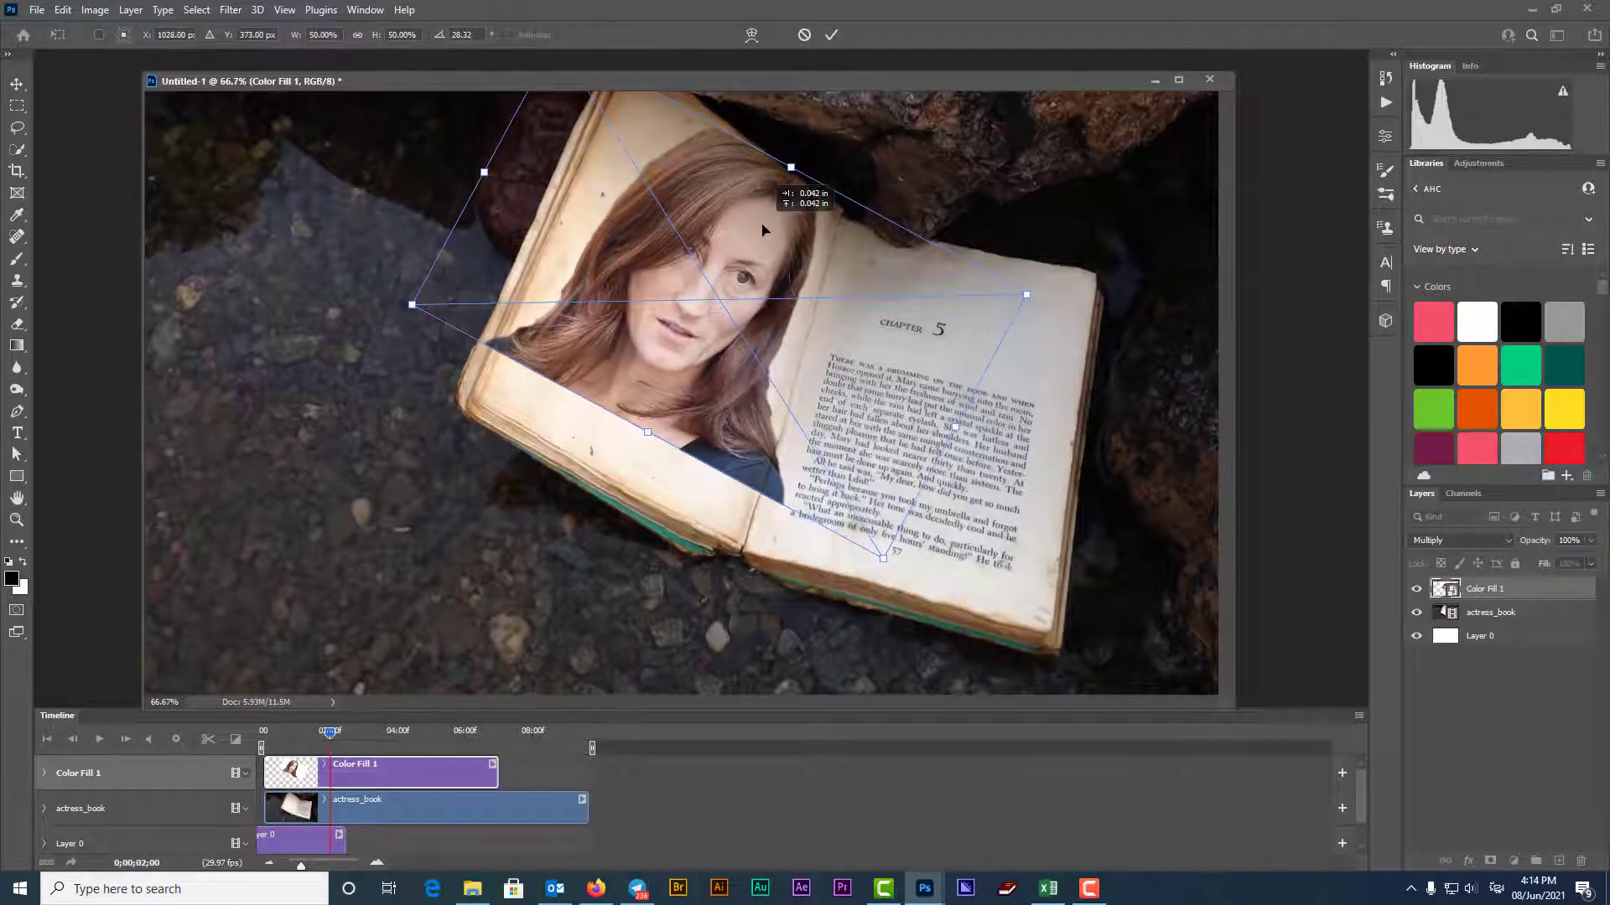
key(Return)
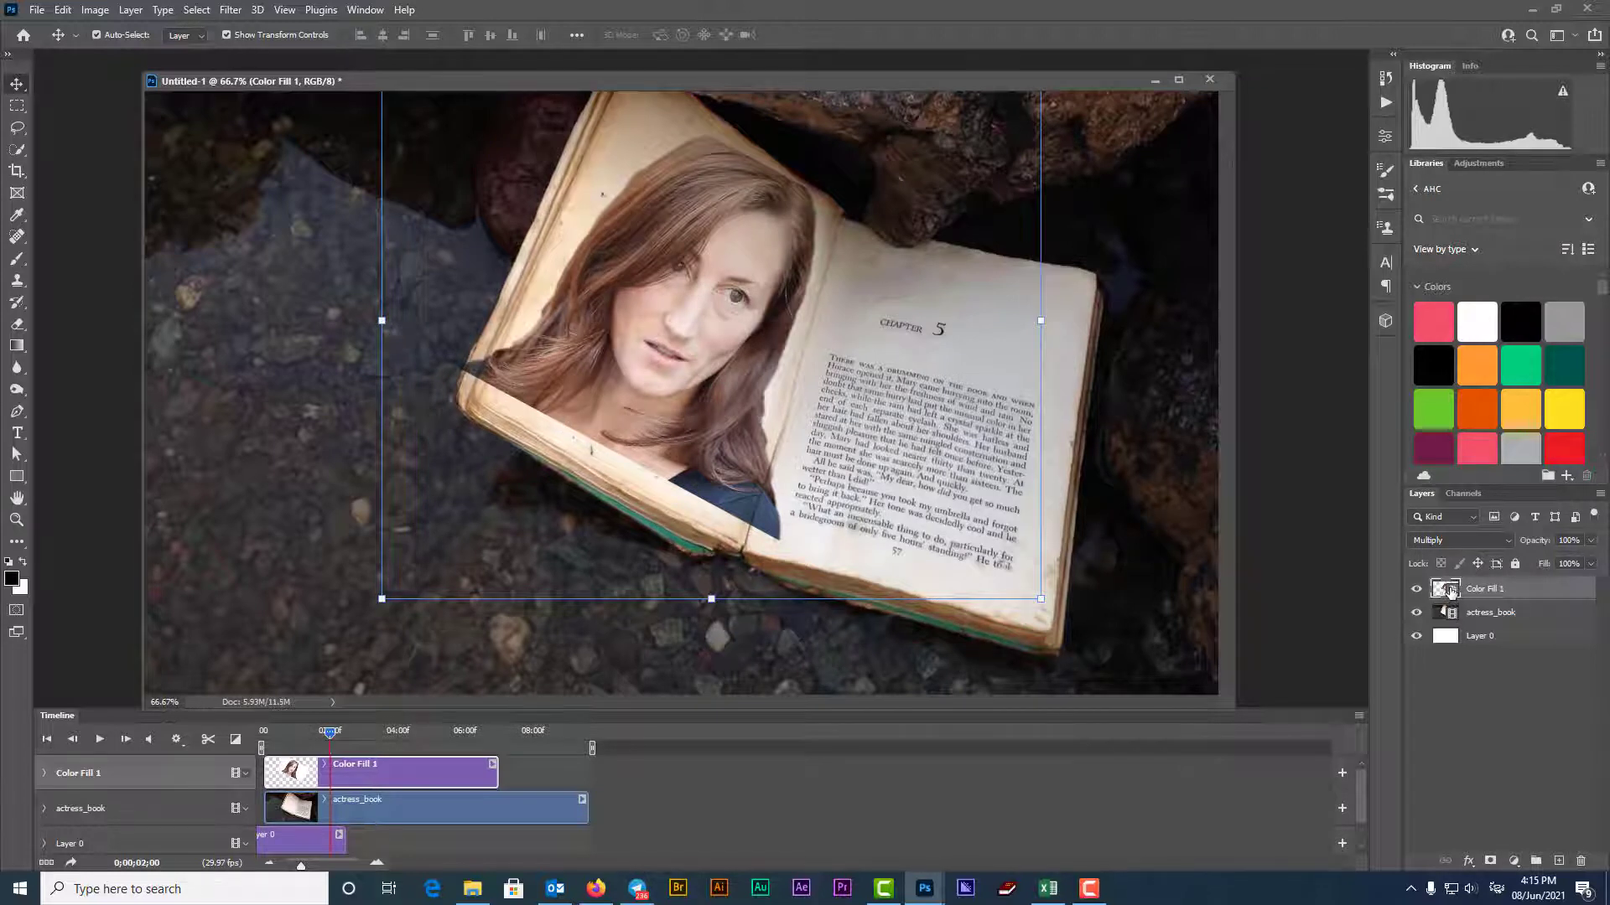
Add a layer mask to Color Fill 1 and fade out the woman's shoulders with a linear black-to-white gradient.
click(1489, 862)
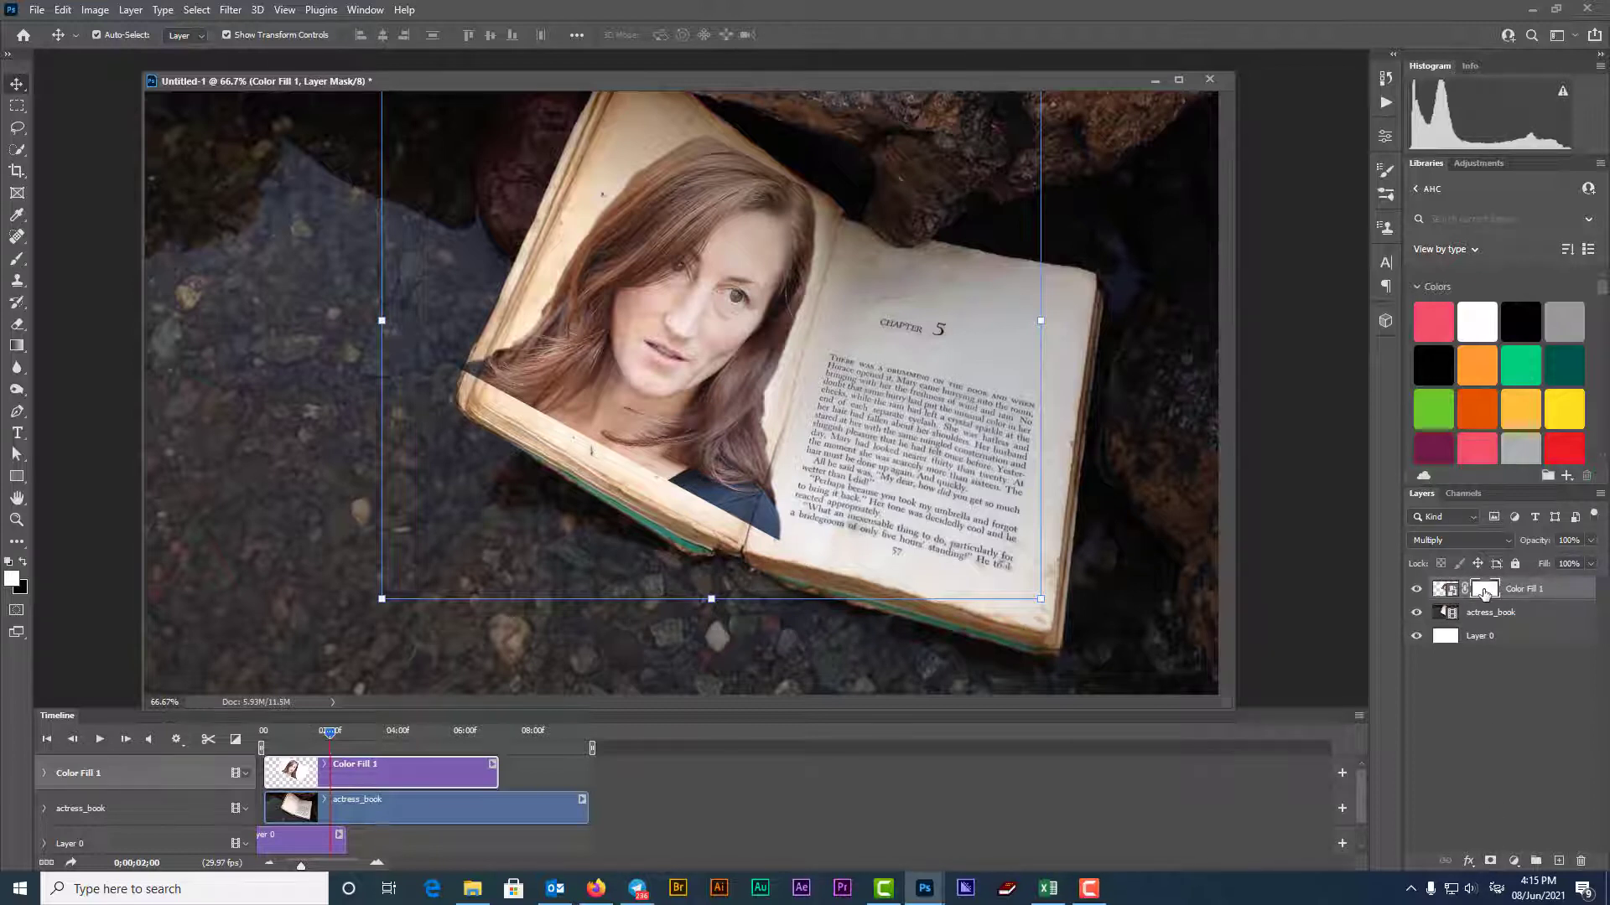
key(x)
click(16, 349)
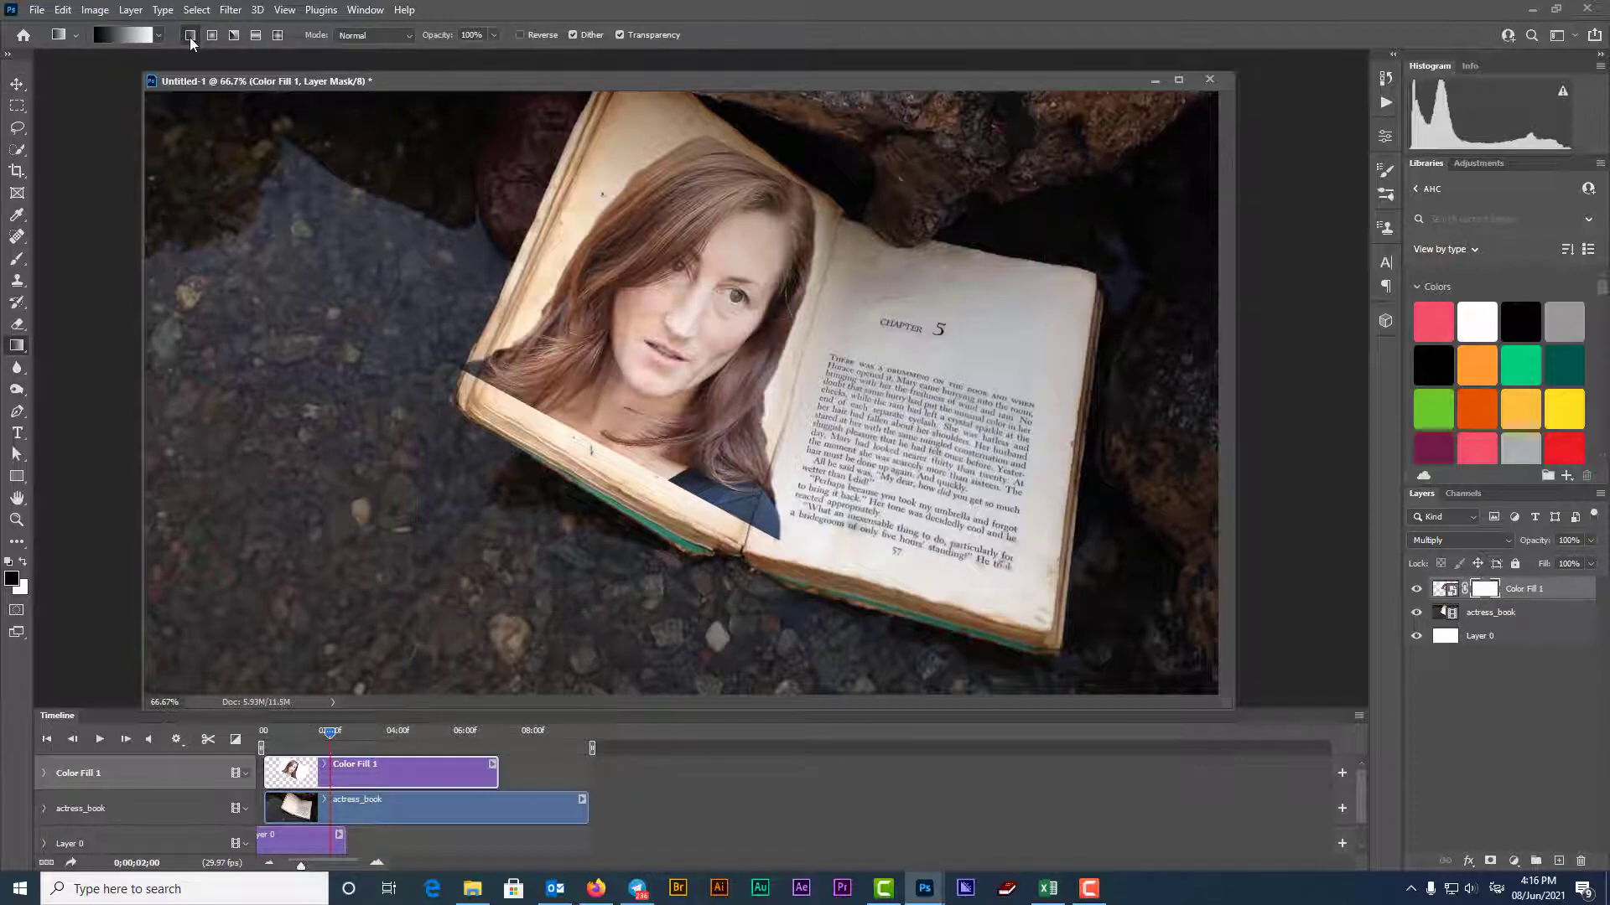
click(160, 35)
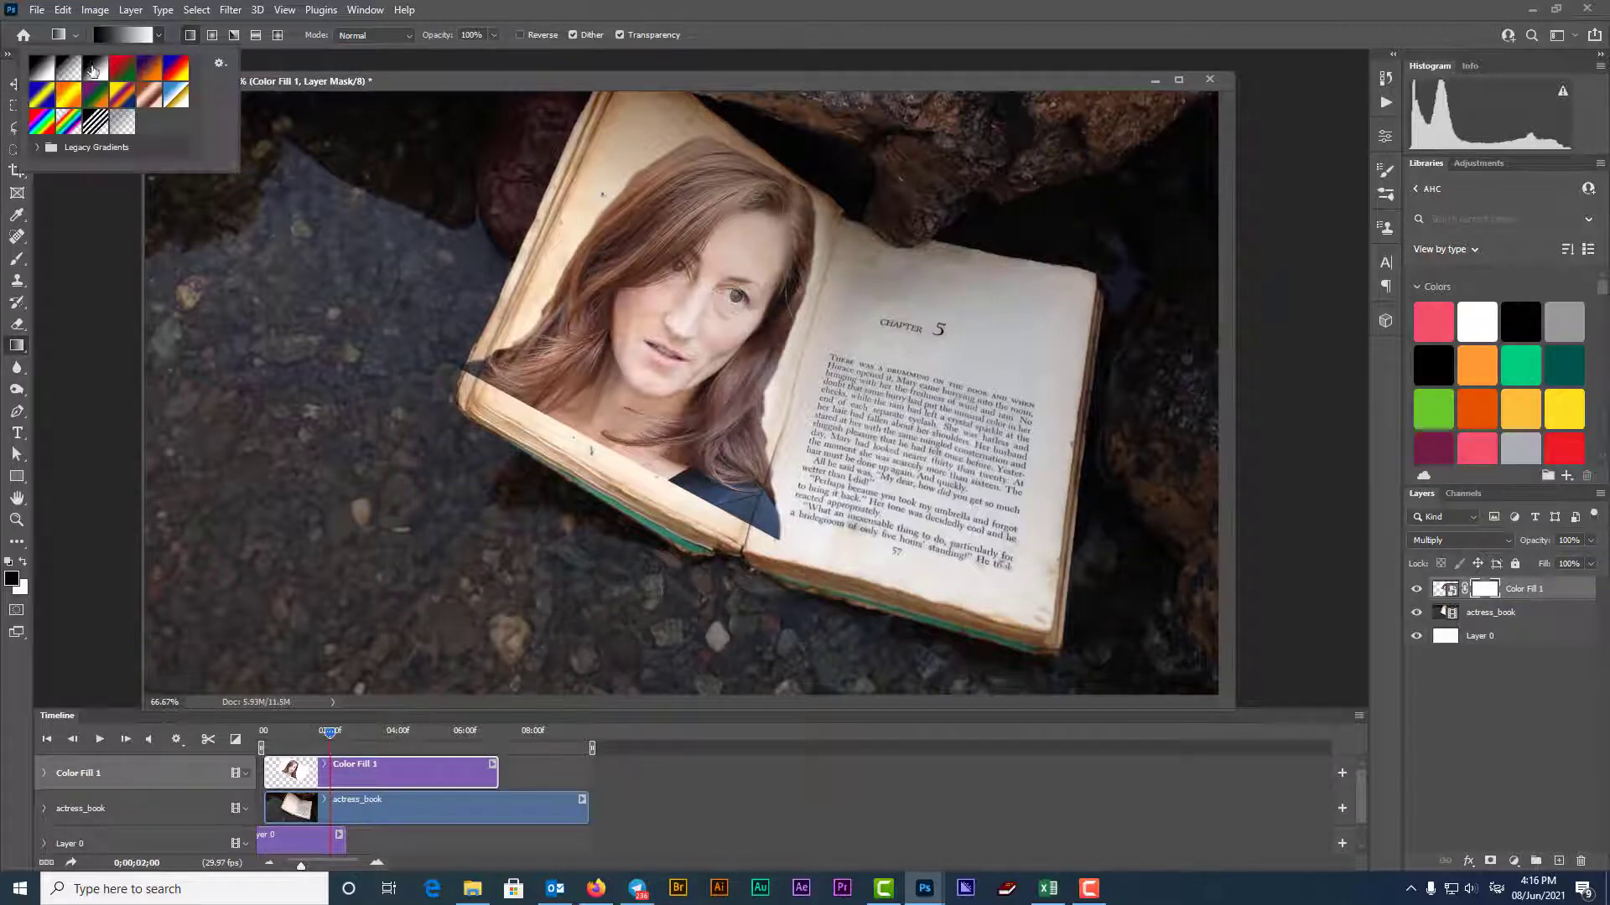
click(602, 458)
drag(602, 459, 681, 324)
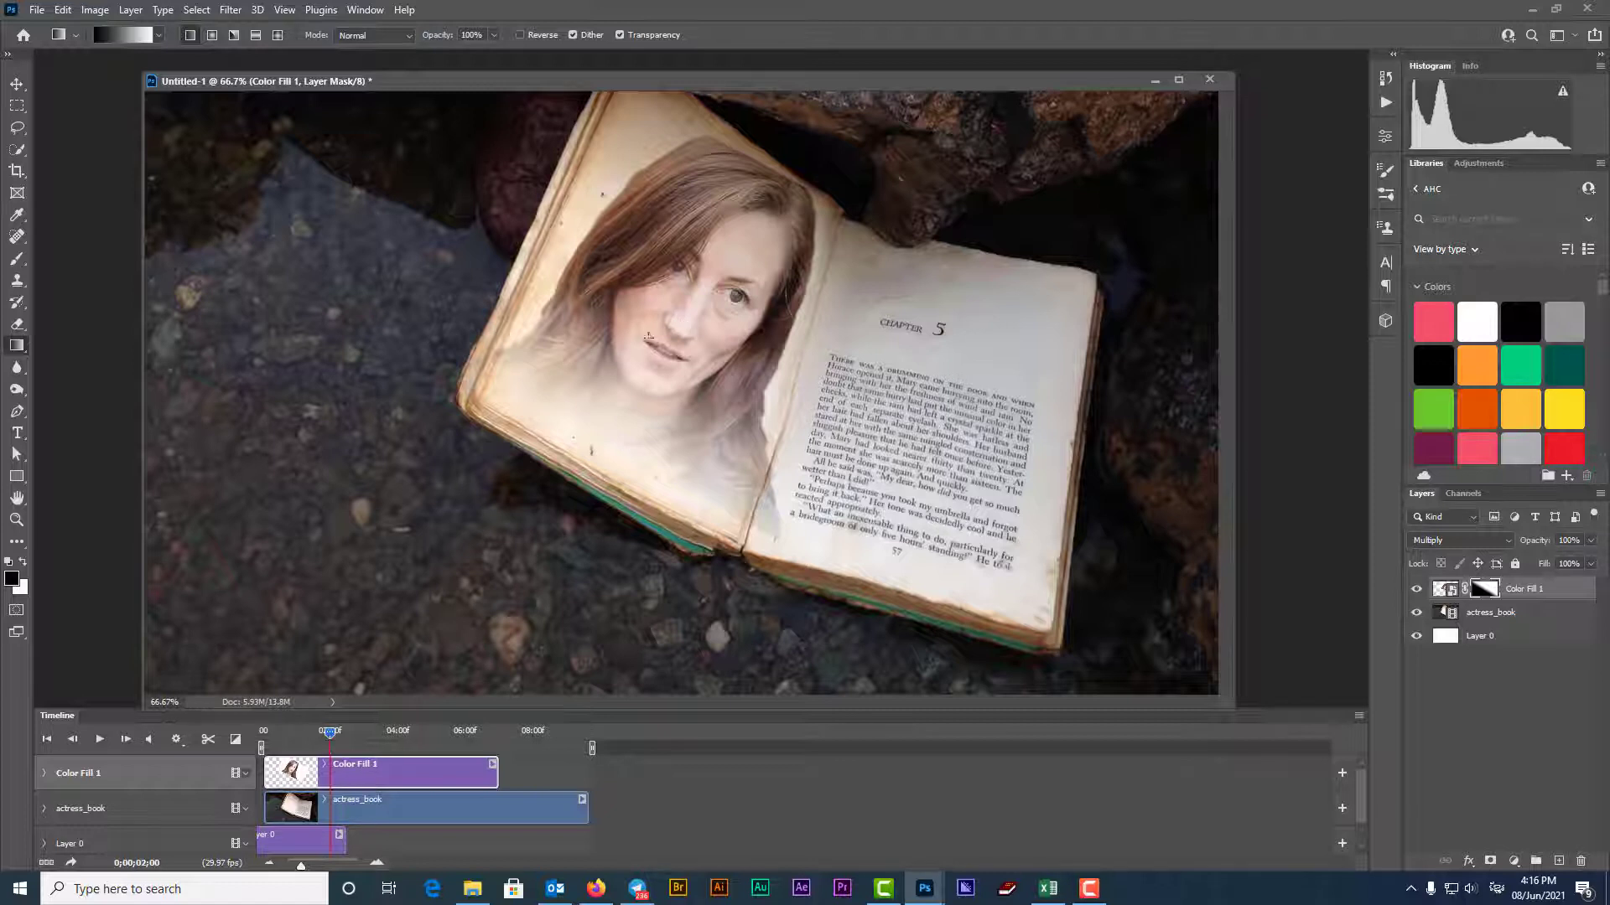
Move the woman slightly up the page and reduce the Color Fill 1 layer's opacity to 80%.
key(v)
drag(731, 355, 737, 340)
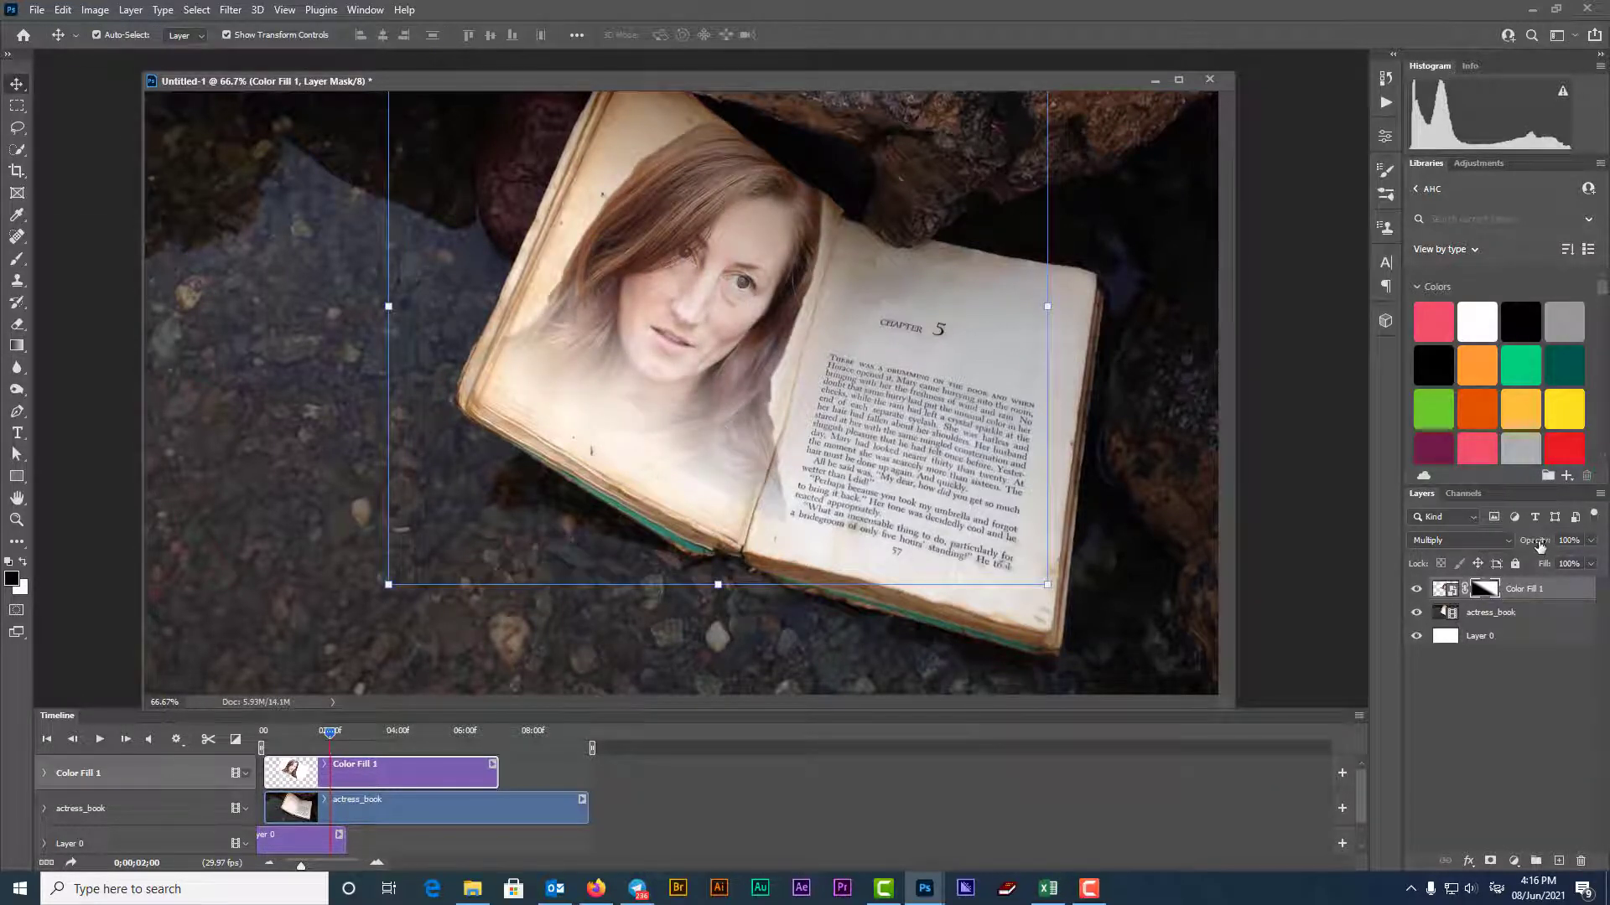
drag(1541, 545, 1523, 547)
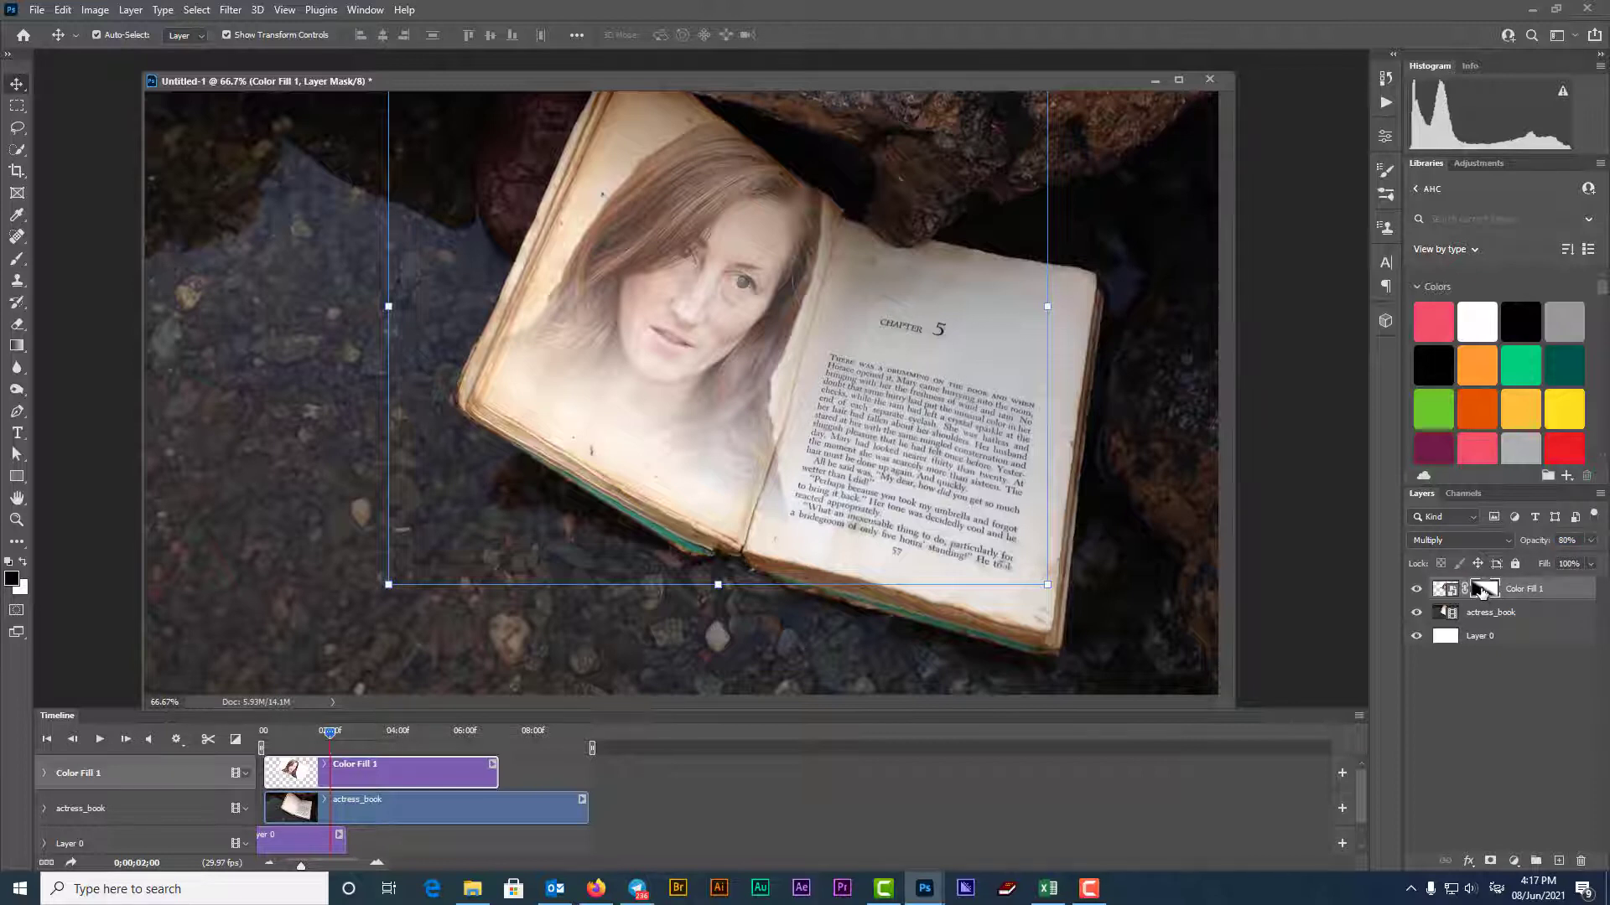
Paint black on the layer mask with a 50% opacity brush to hide the hair and shoulder crossing the book's fold.
click(16, 258)
drag(334, 36, 298, 44)
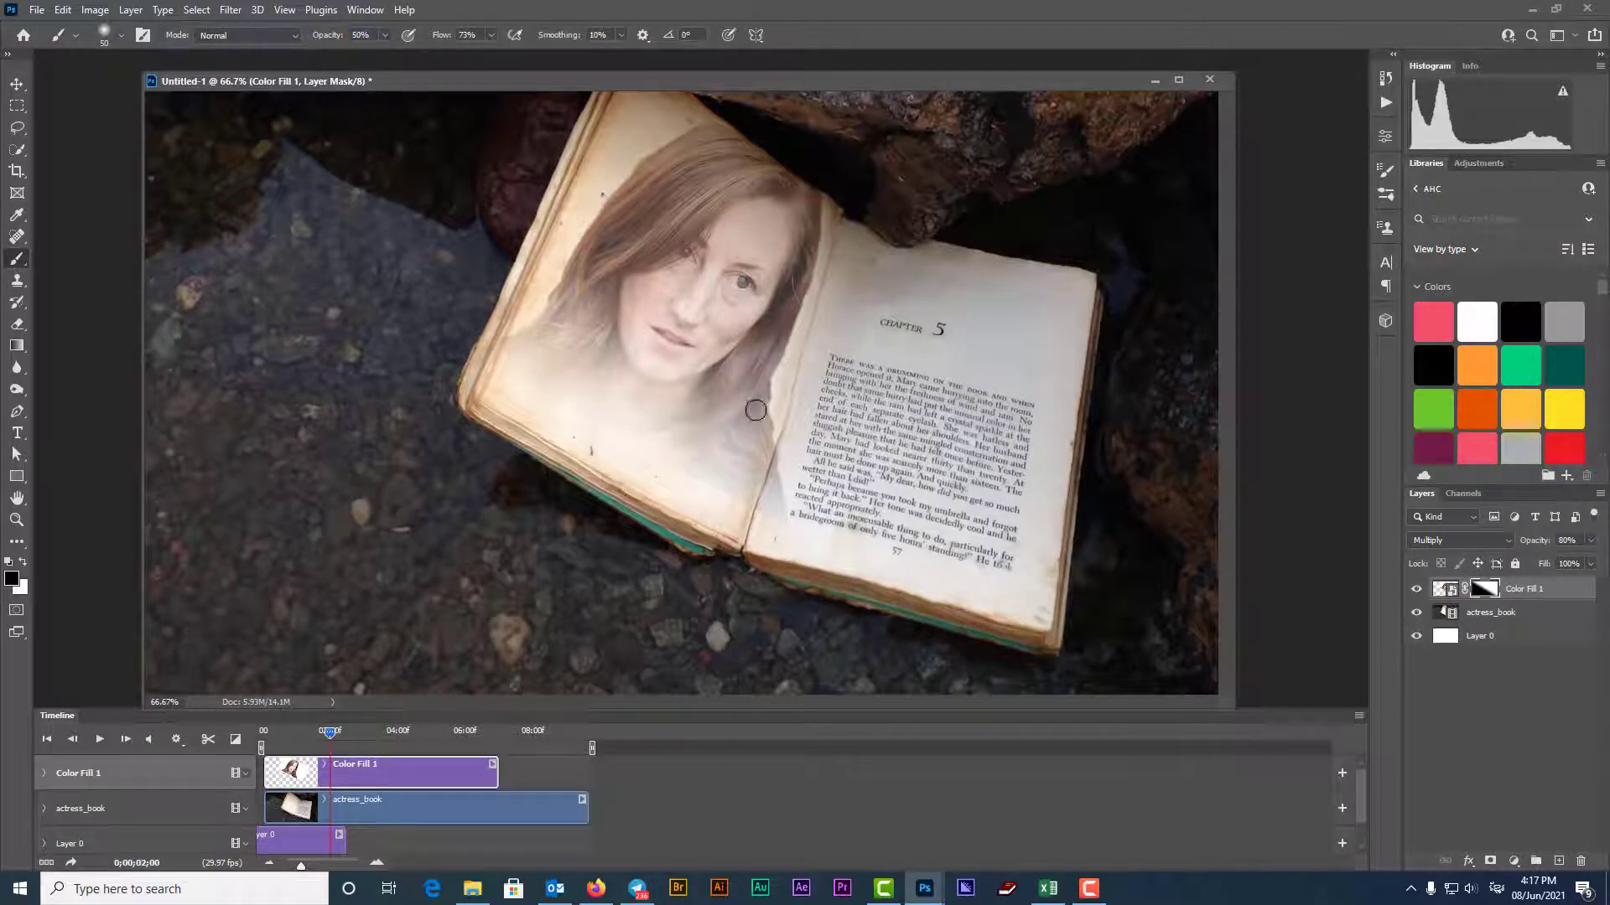
mouse_move(785, 494)
mouse_down()
mouse_move(777, 514)
mouse_move(775, 475)
mouse_up()
click(625, 463)
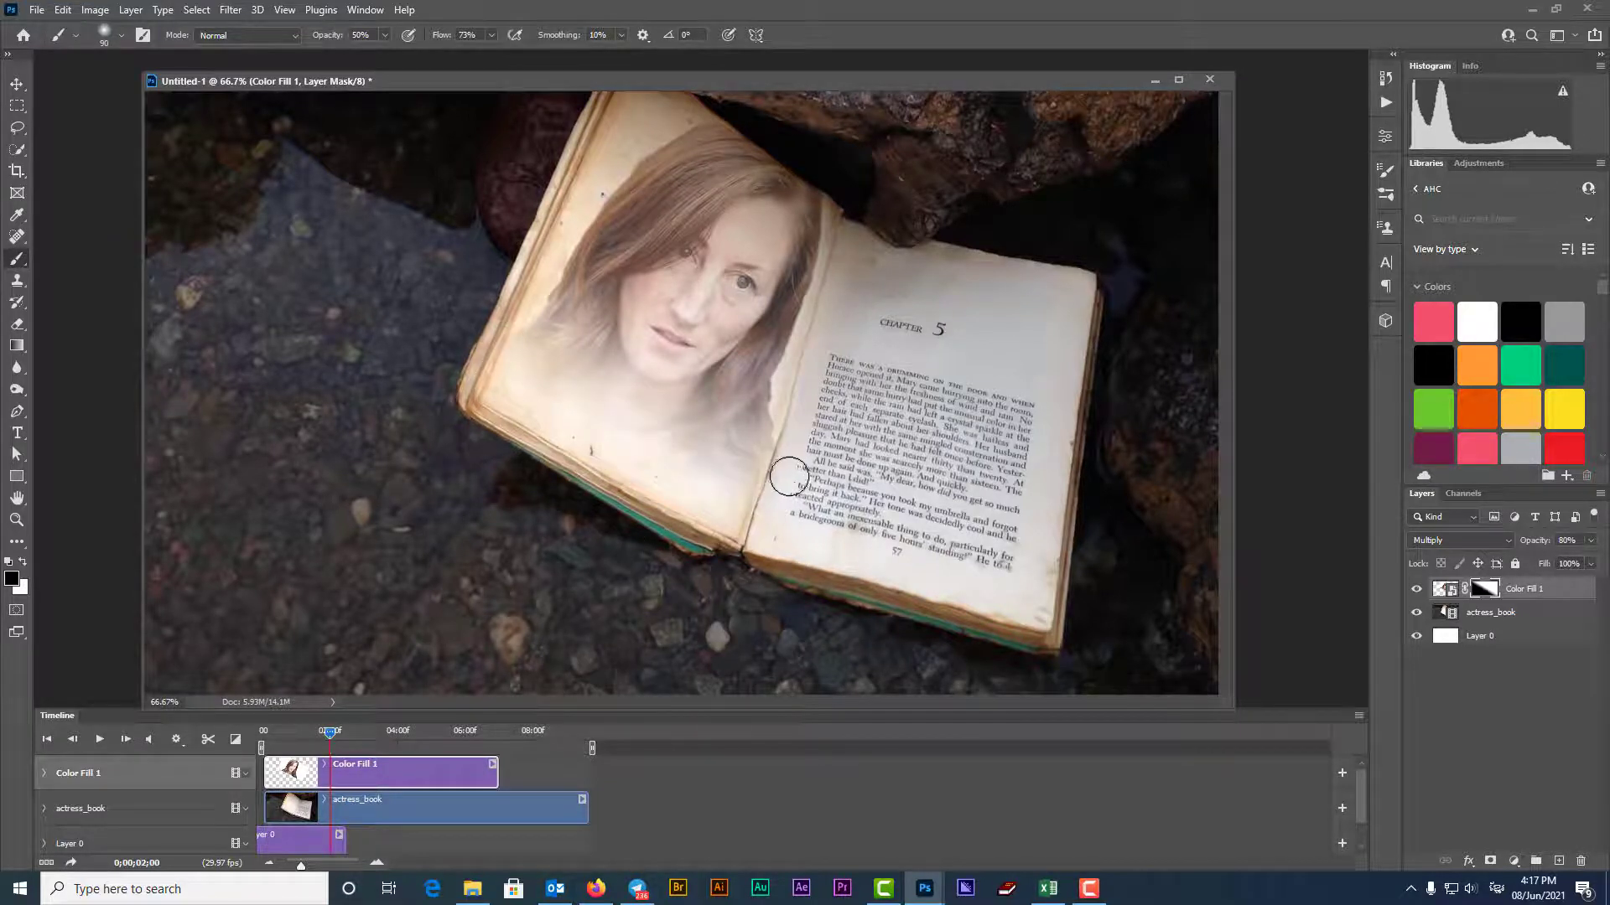
mouse_move(791, 470)
mouse_down()
mouse_move(784, 506)
mouse_move(788, 393)
mouse_move(790, 503)
mouse_up()
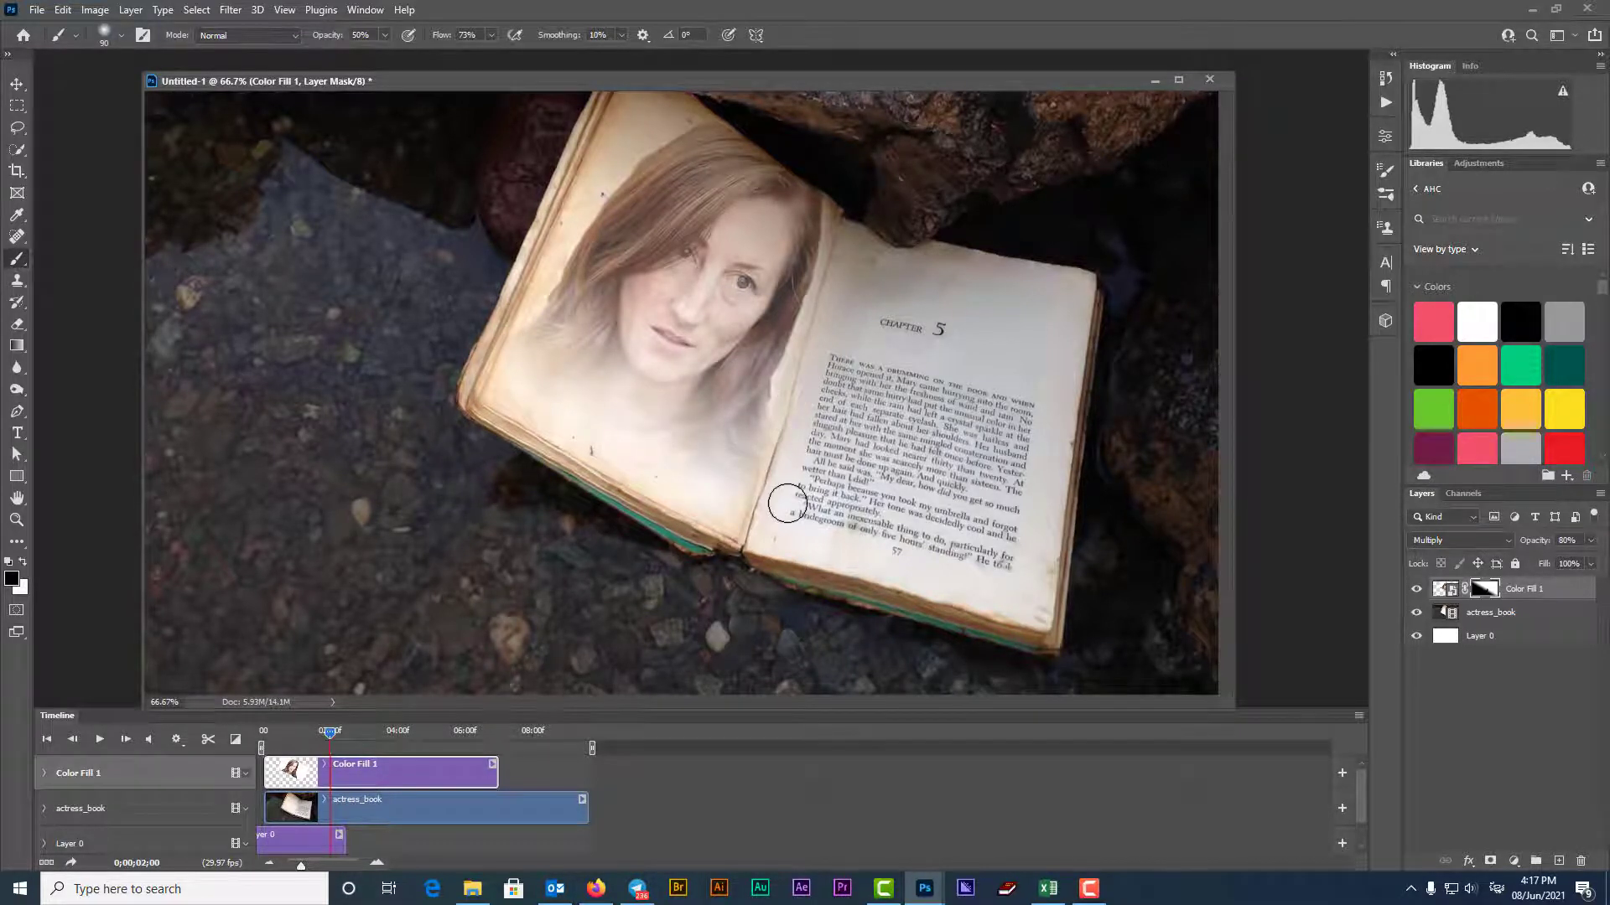
Paint the mask white to restore the woman's lower hair and neck, and black with a 45 px brush to soften her head's outer edge.
key(x)
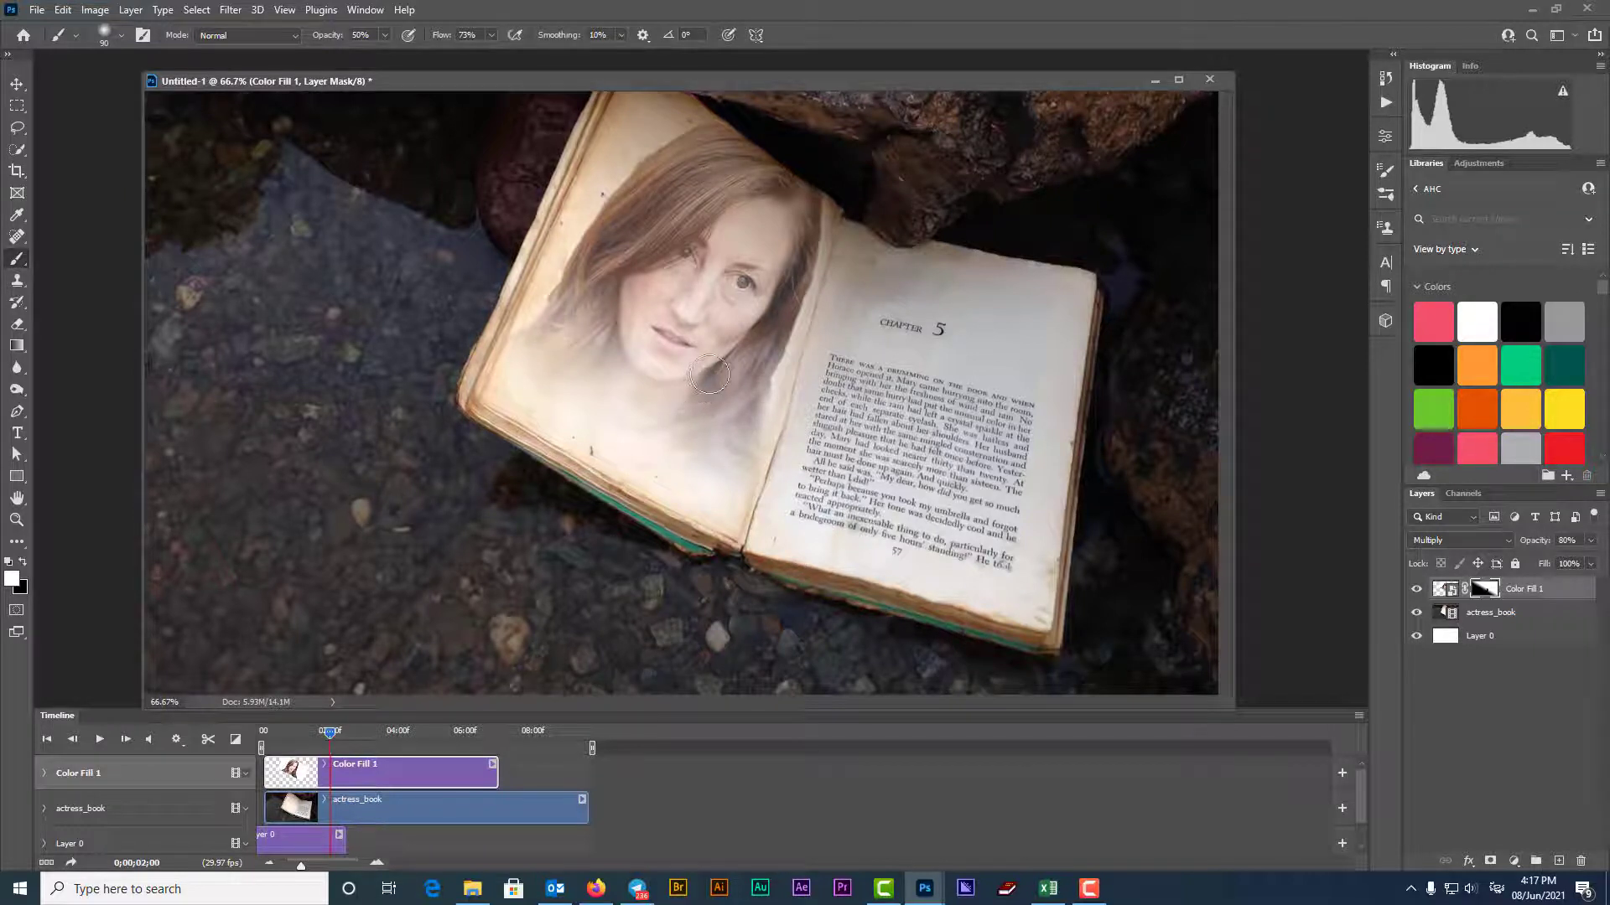
mouse_move(723, 356)
mouse_down()
mouse_move(613, 408)
mouse_move(719, 373)
mouse_move(660, 363)
mouse_move(599, 324)
mouse_move(579, 333)
mouse_move(701, 391)
mouse_move(724, 369)
mouse_move(603, 381)
mouse_move(620, 345)
mouse_move(643, 385)
mouse_move(601, 302)
mouse_move(534, 369)
mouse_move(665, 447)
mouse_move(692, 437)
mouse_move(729, 348)
mouse_move(672, 383)
mouse_move(630, 382)
mouse_move(785, 389)
mouse_up()
key(bracketleft)
key(bracketleft)
key(bracketleft)
key(bracketleft)
key(x)
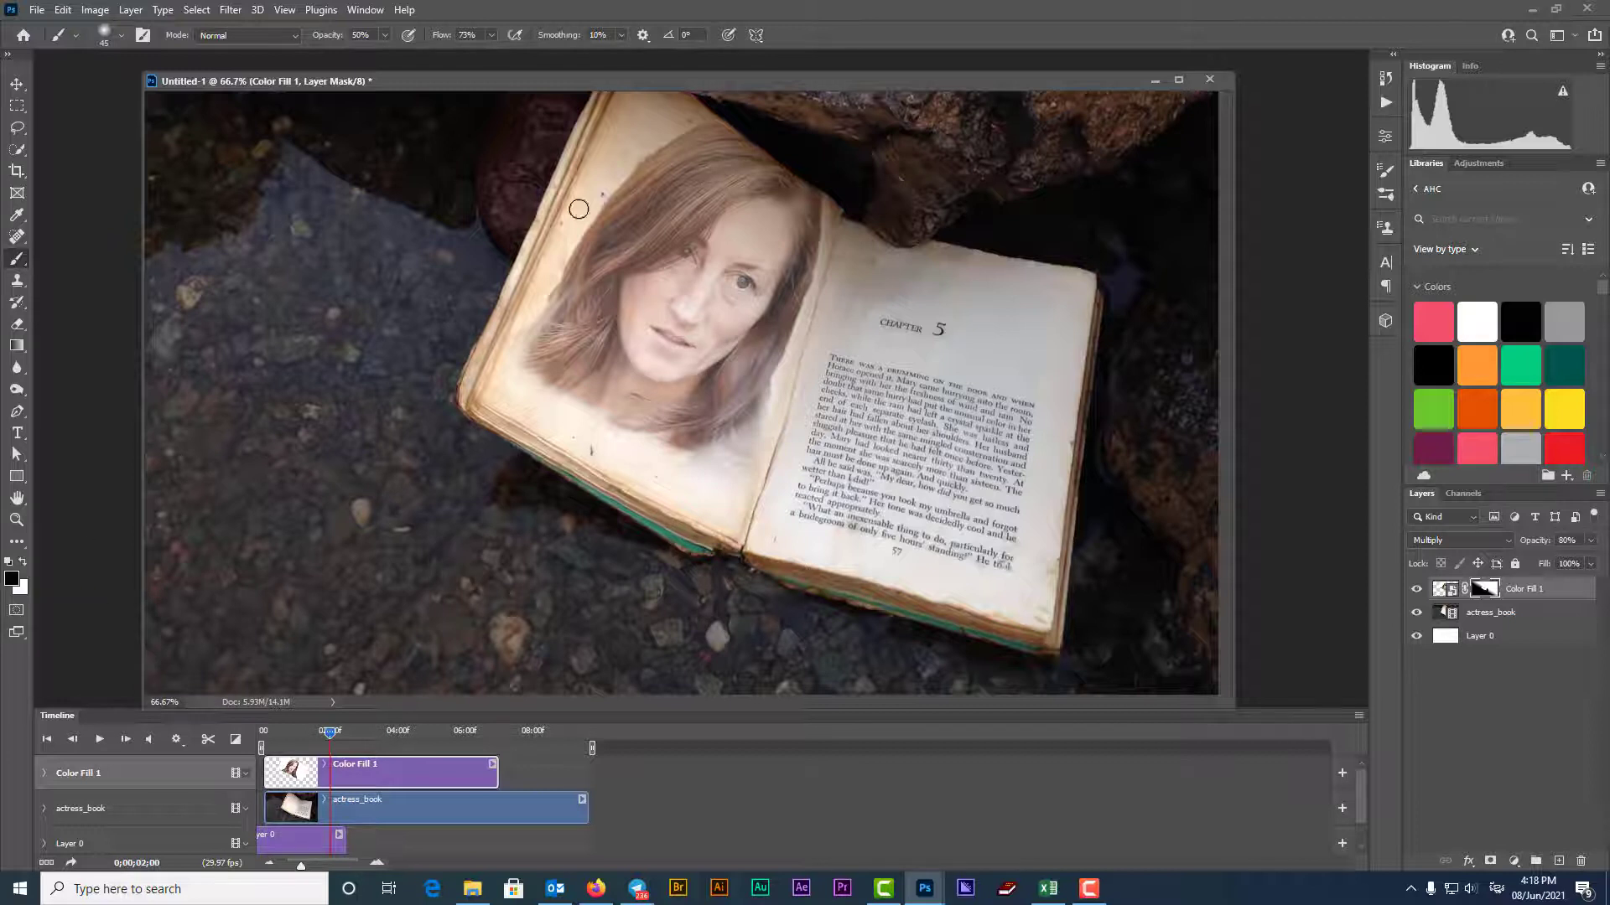
mouse_move(640, 145)
mouse_down()
mouse_move(745, 132)
mouse_move(849, 205)
mouse_up()
click(17, 84)
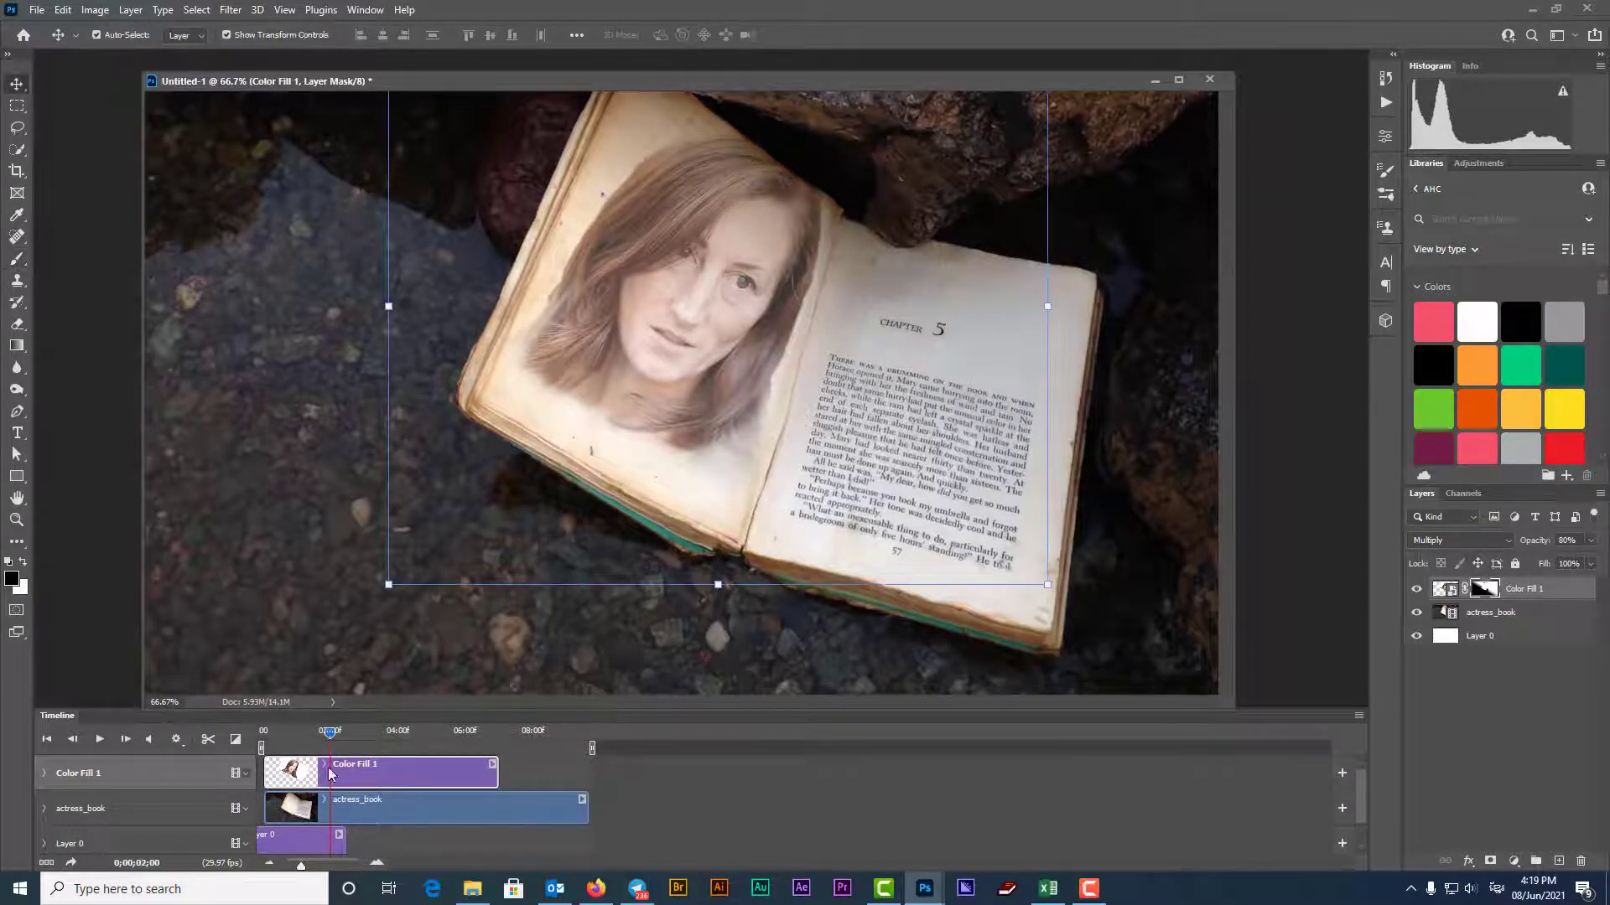
Play and scrub the timeline's first two seconds to check how the masked woman blends with the book footage.
drag(327, 735, 286, 734)
key(space)
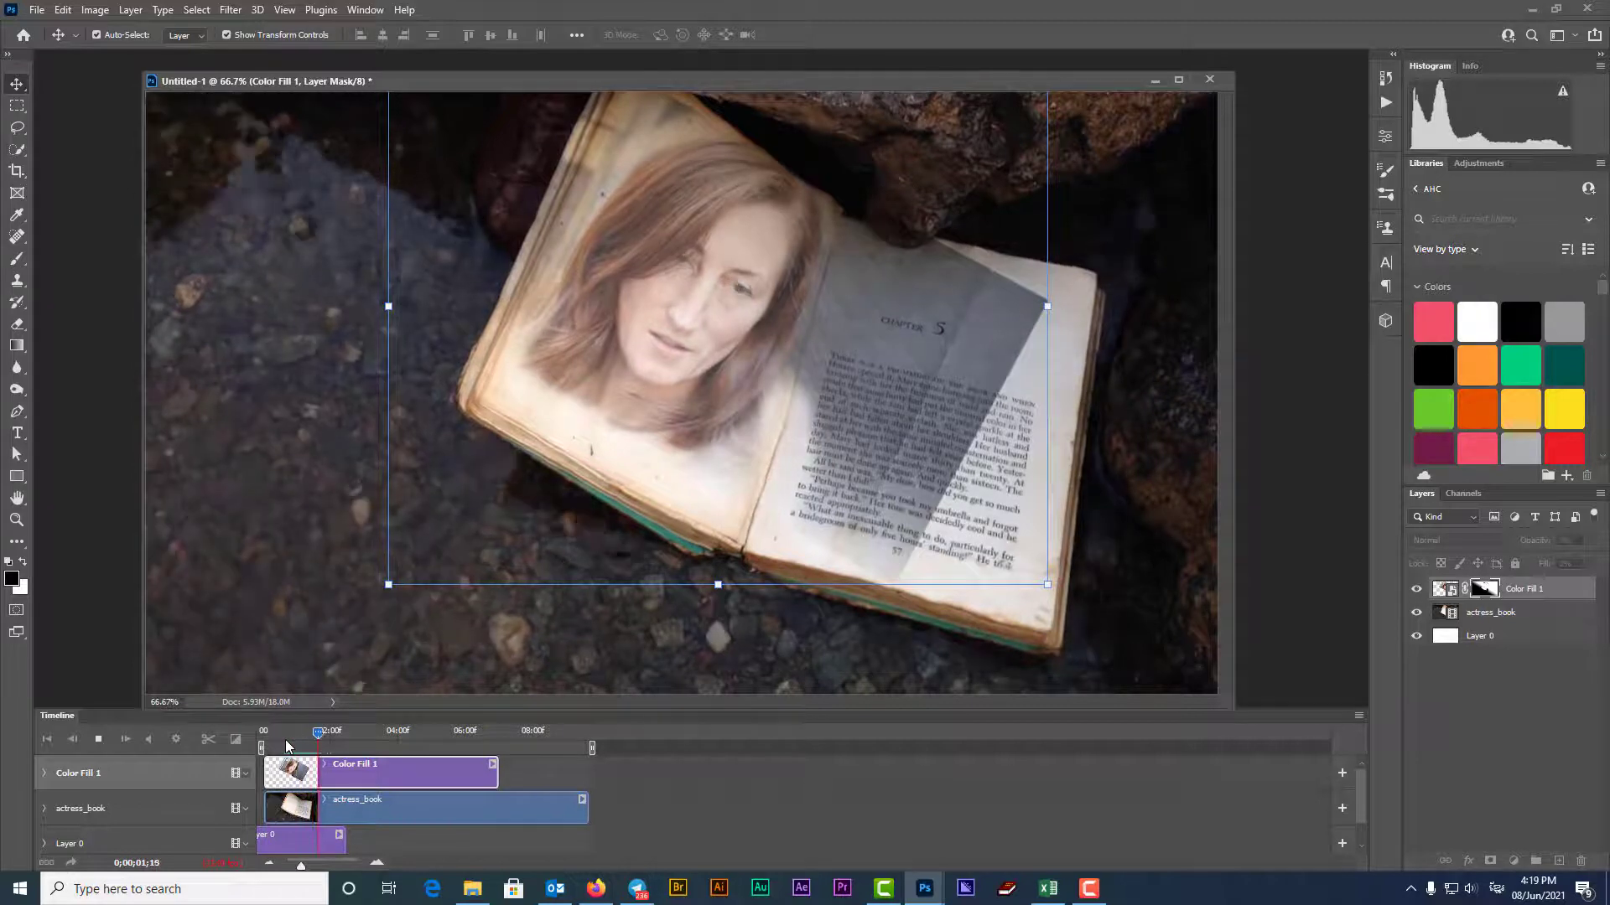
key(space)
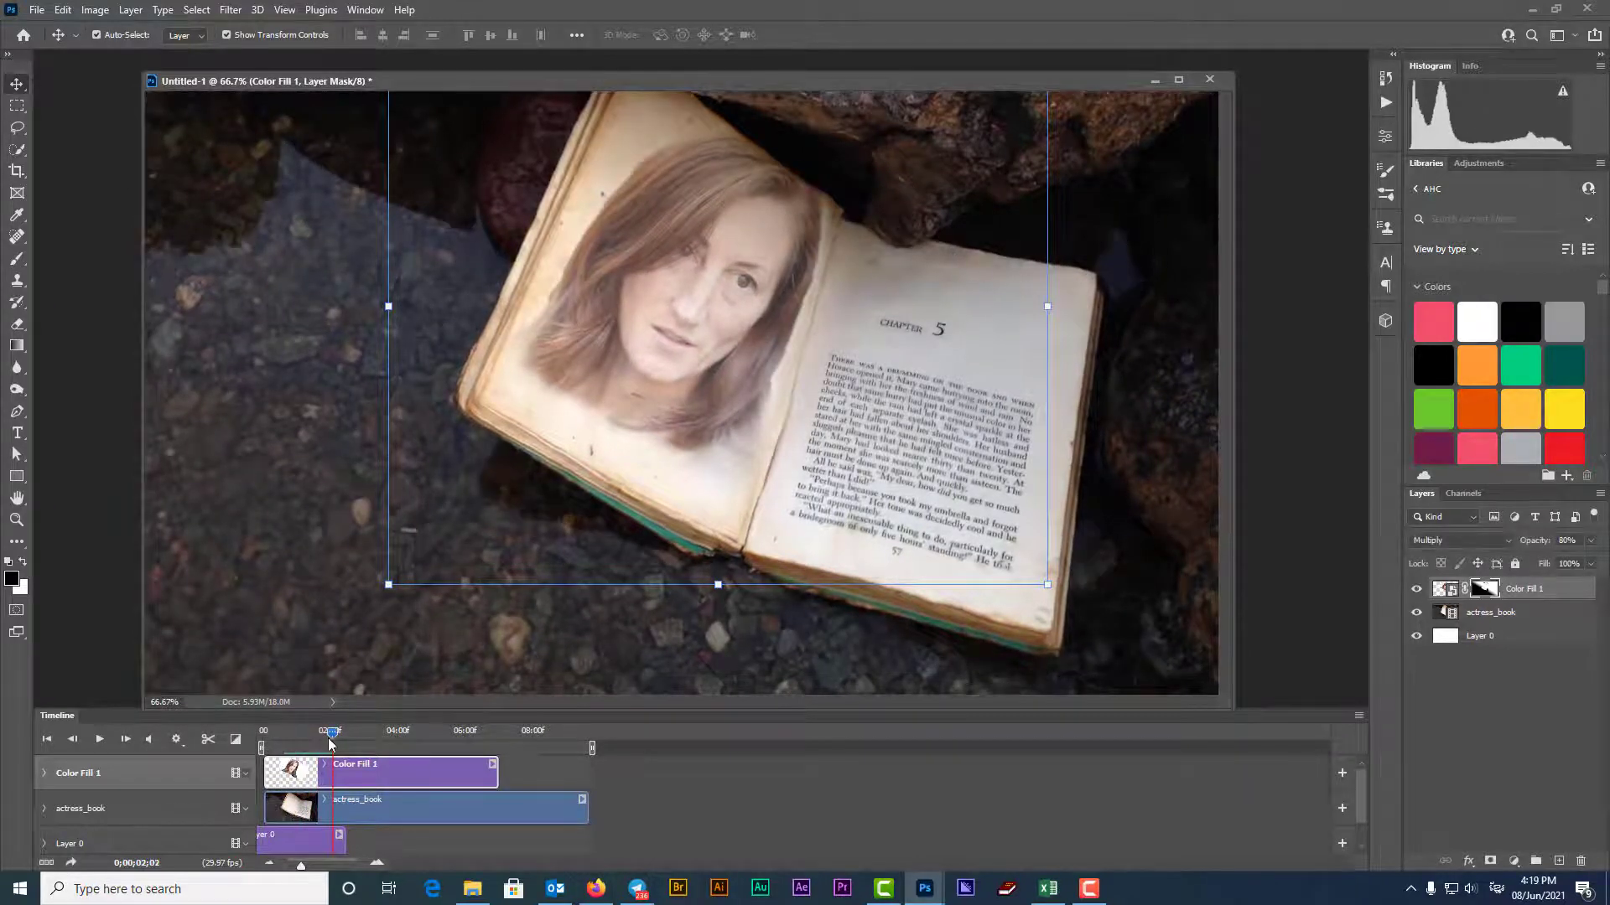
drag(339, 734, 302, 735)
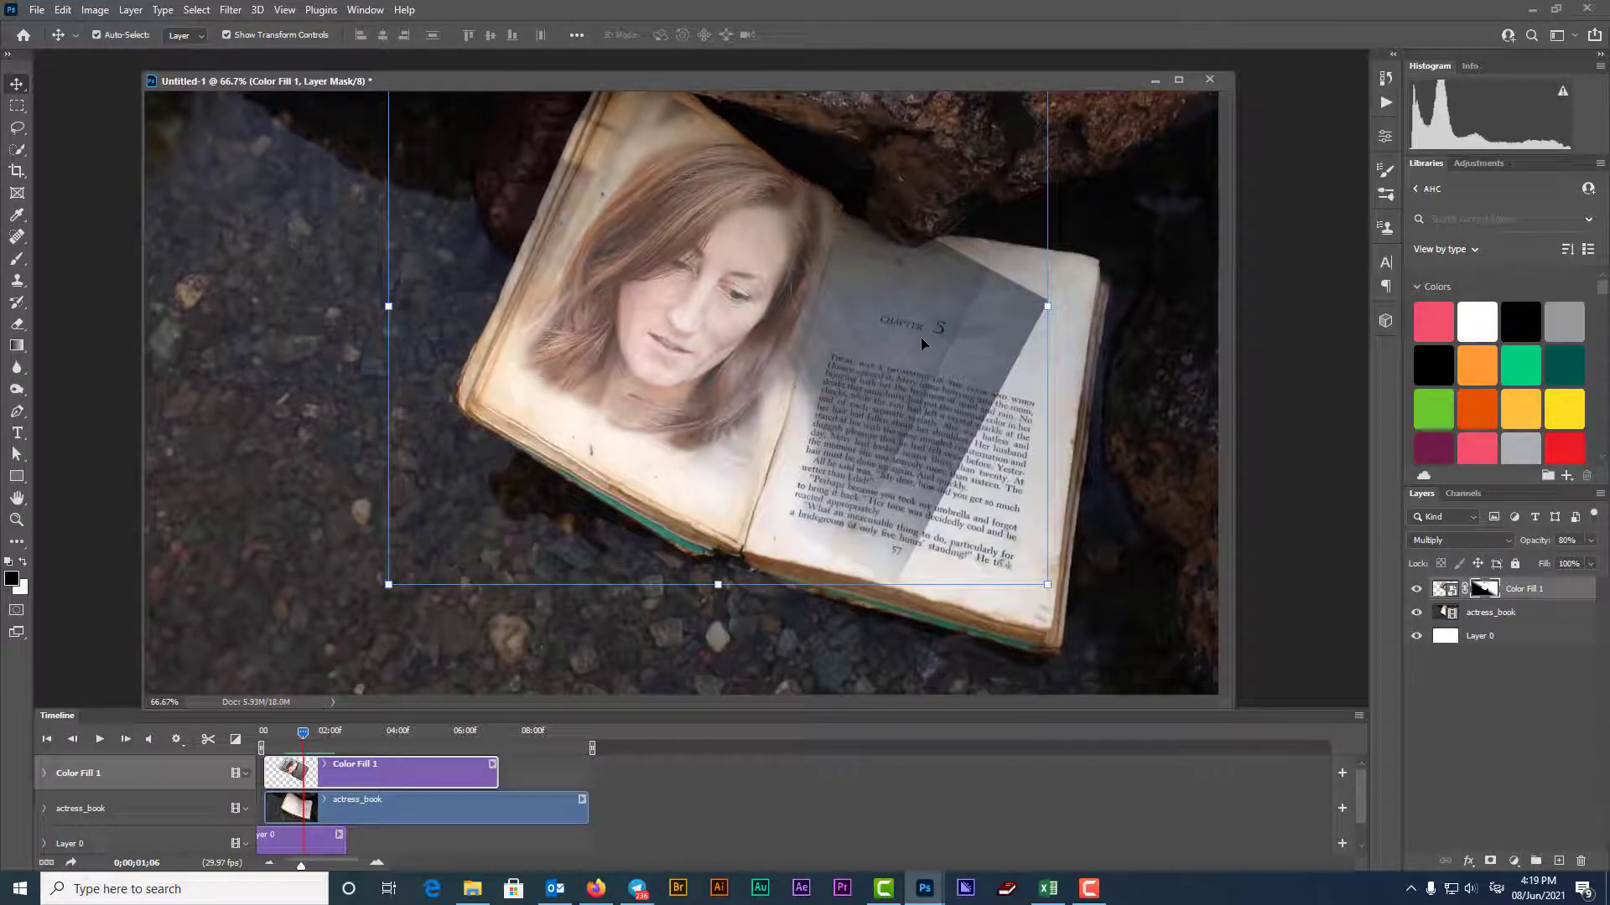
Inside the Color Fill 1 smart object, make the white fill clip span the full Leading_Actress clip, then save and close it.
double_click(1446, 590)
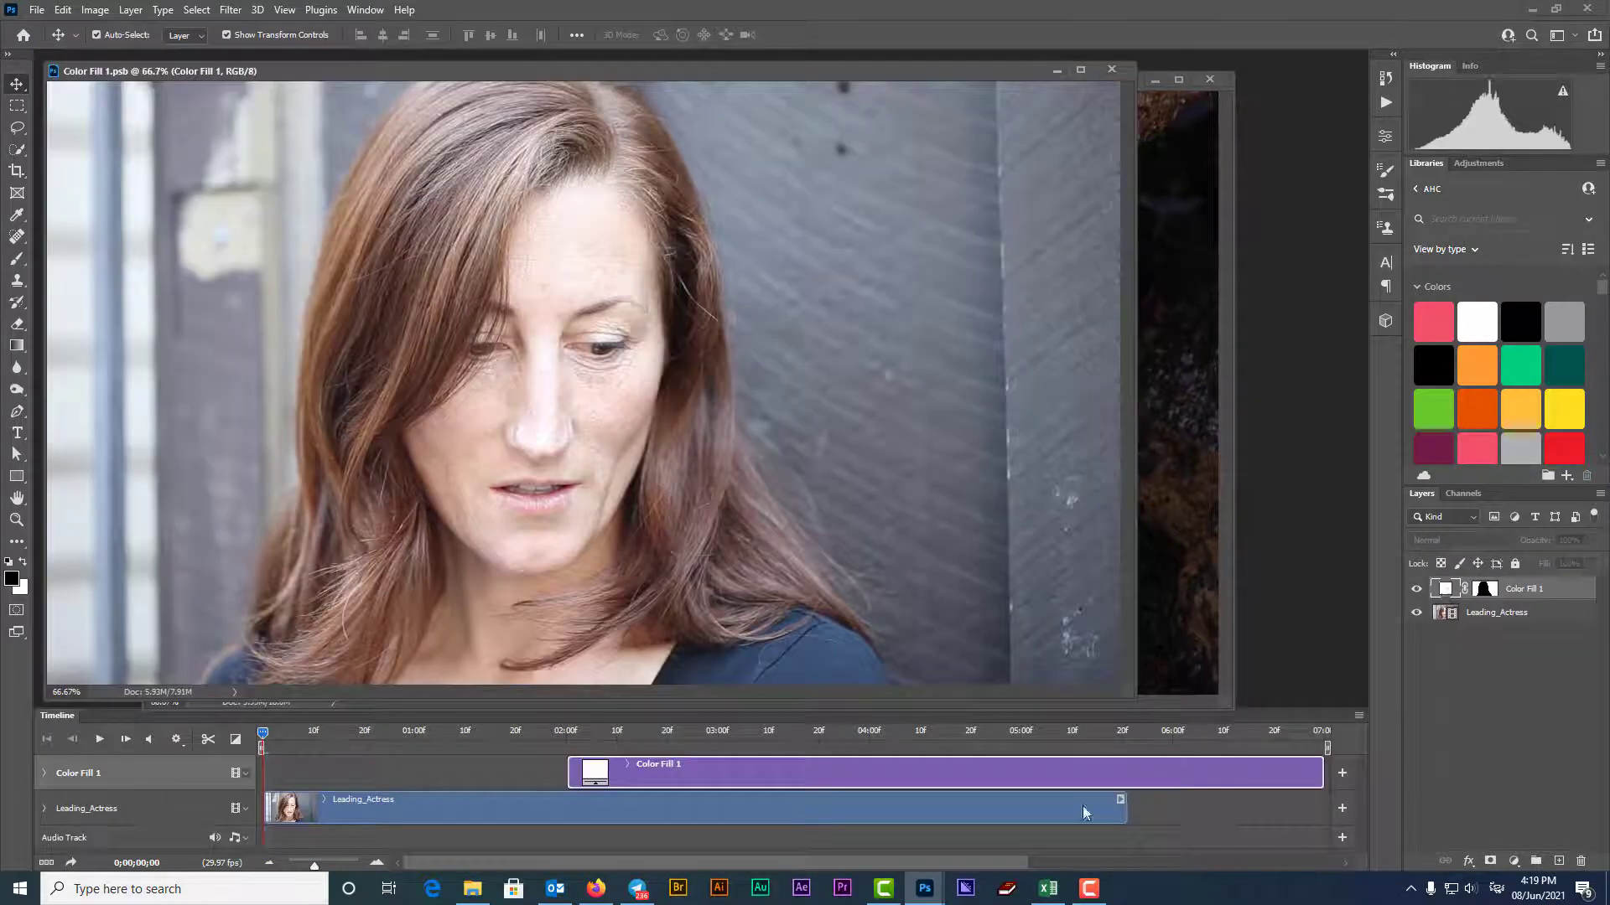
drag(1023, 772, 717, 790)
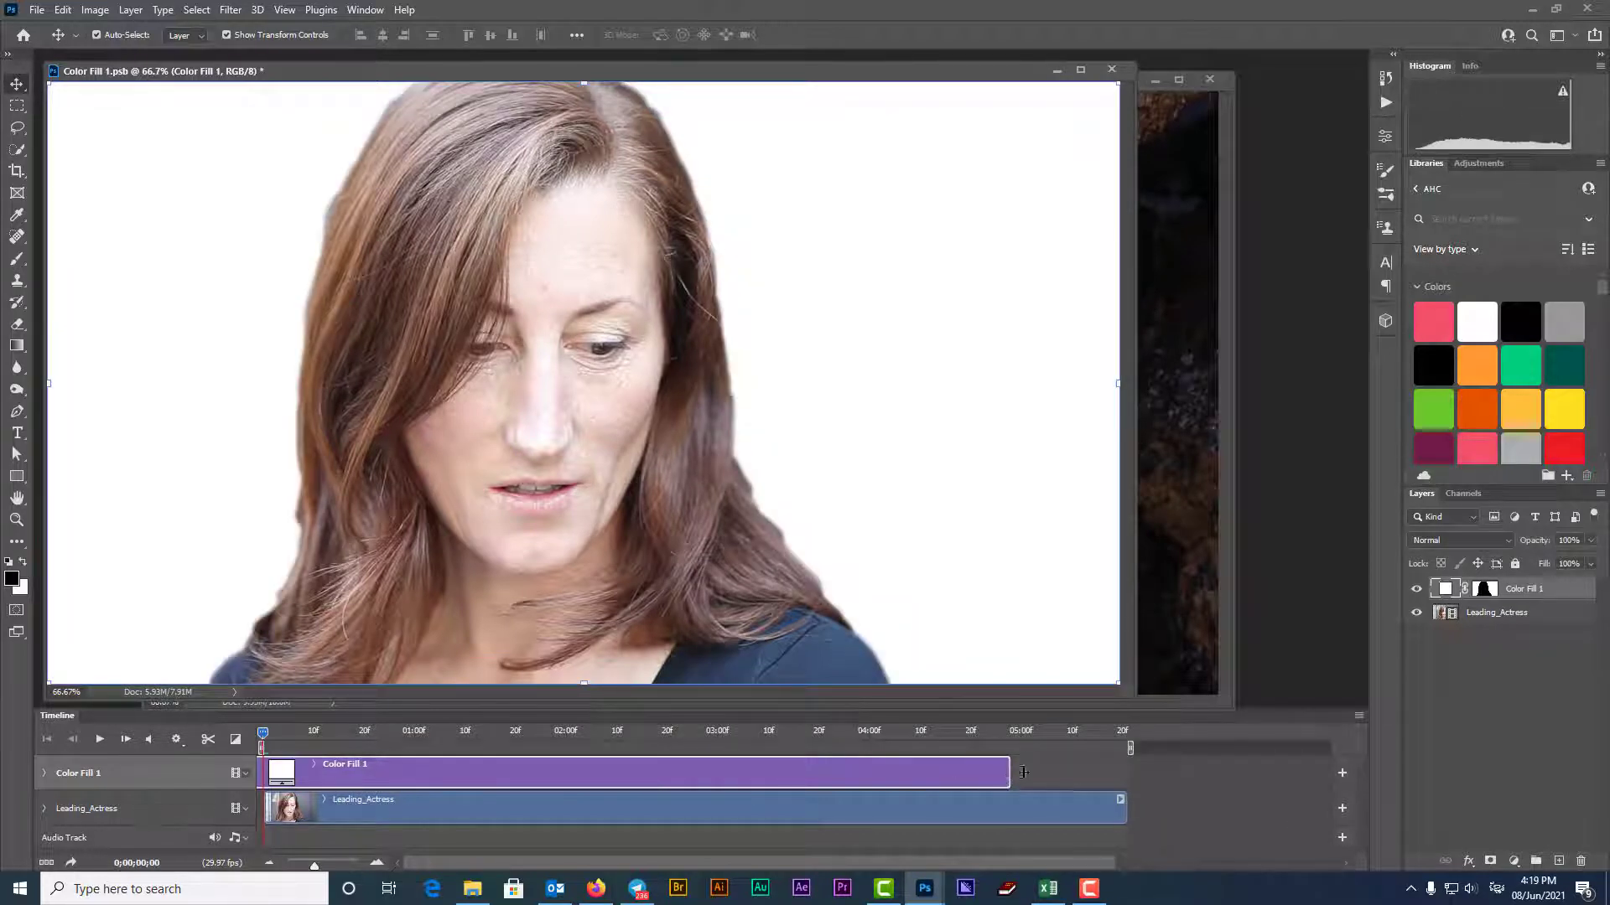
drag(1023, 772, 1127, 772)
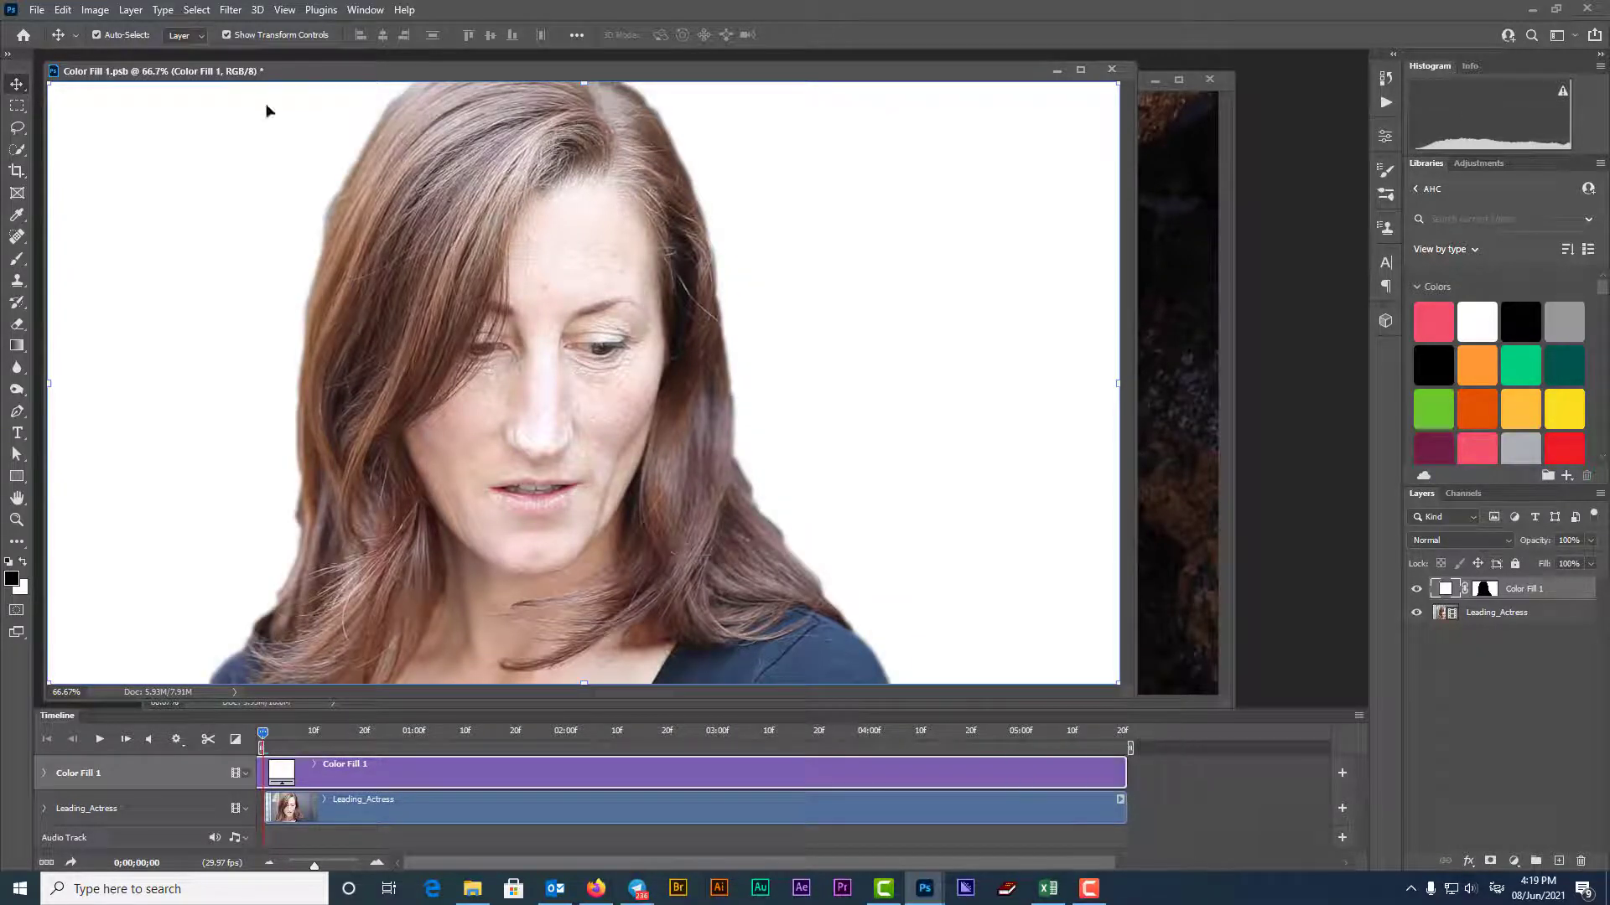
click(37, 10)
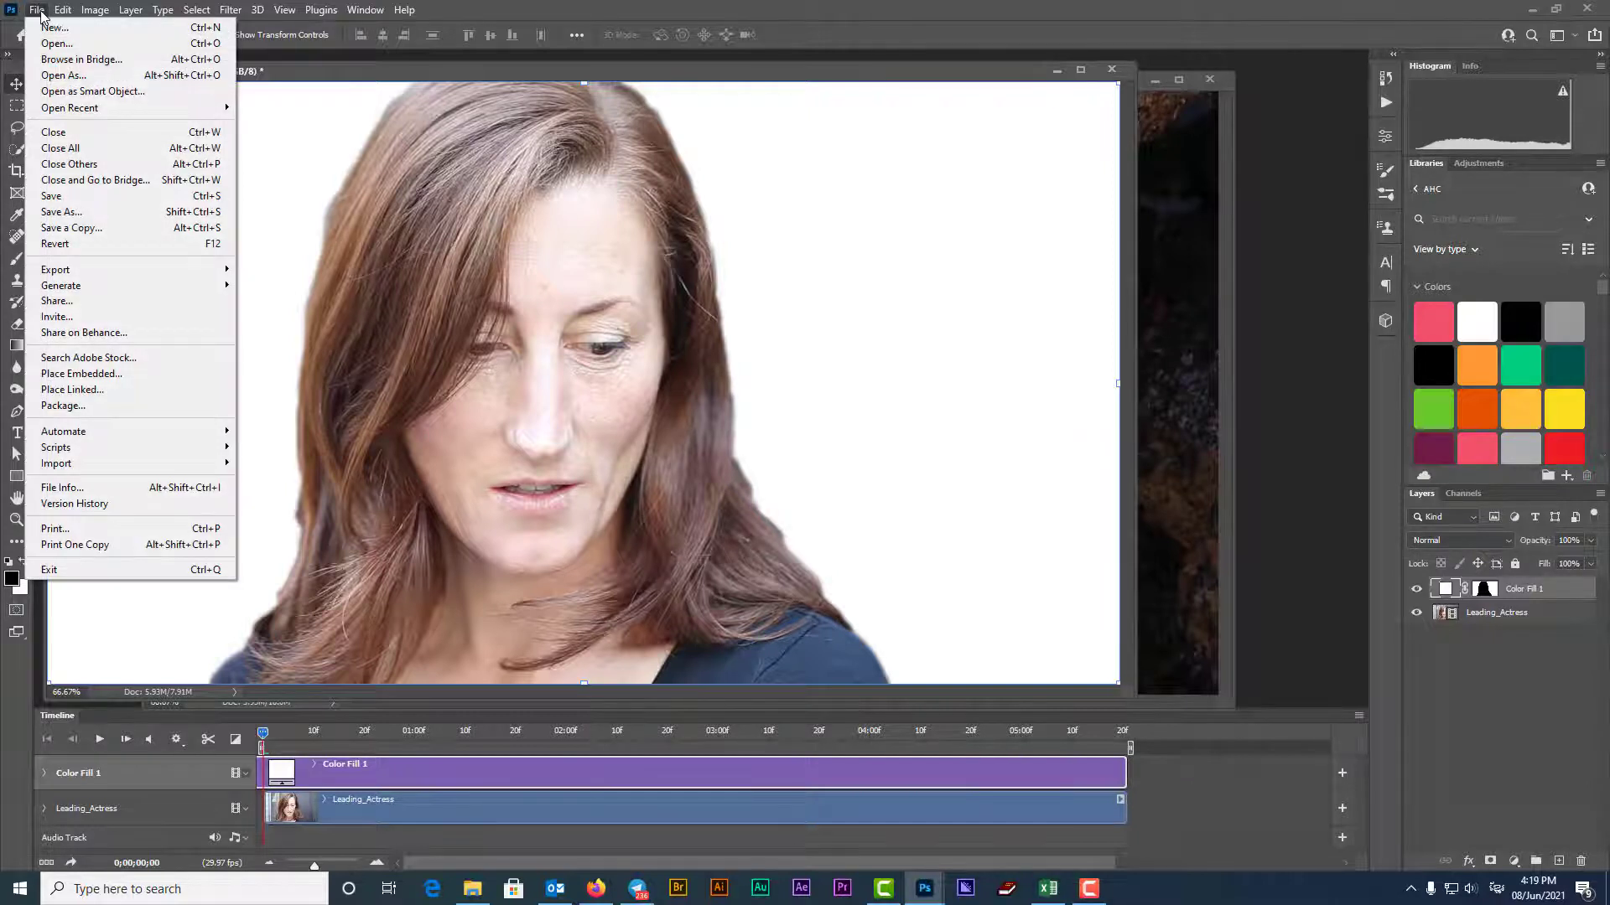
click(77, 201)
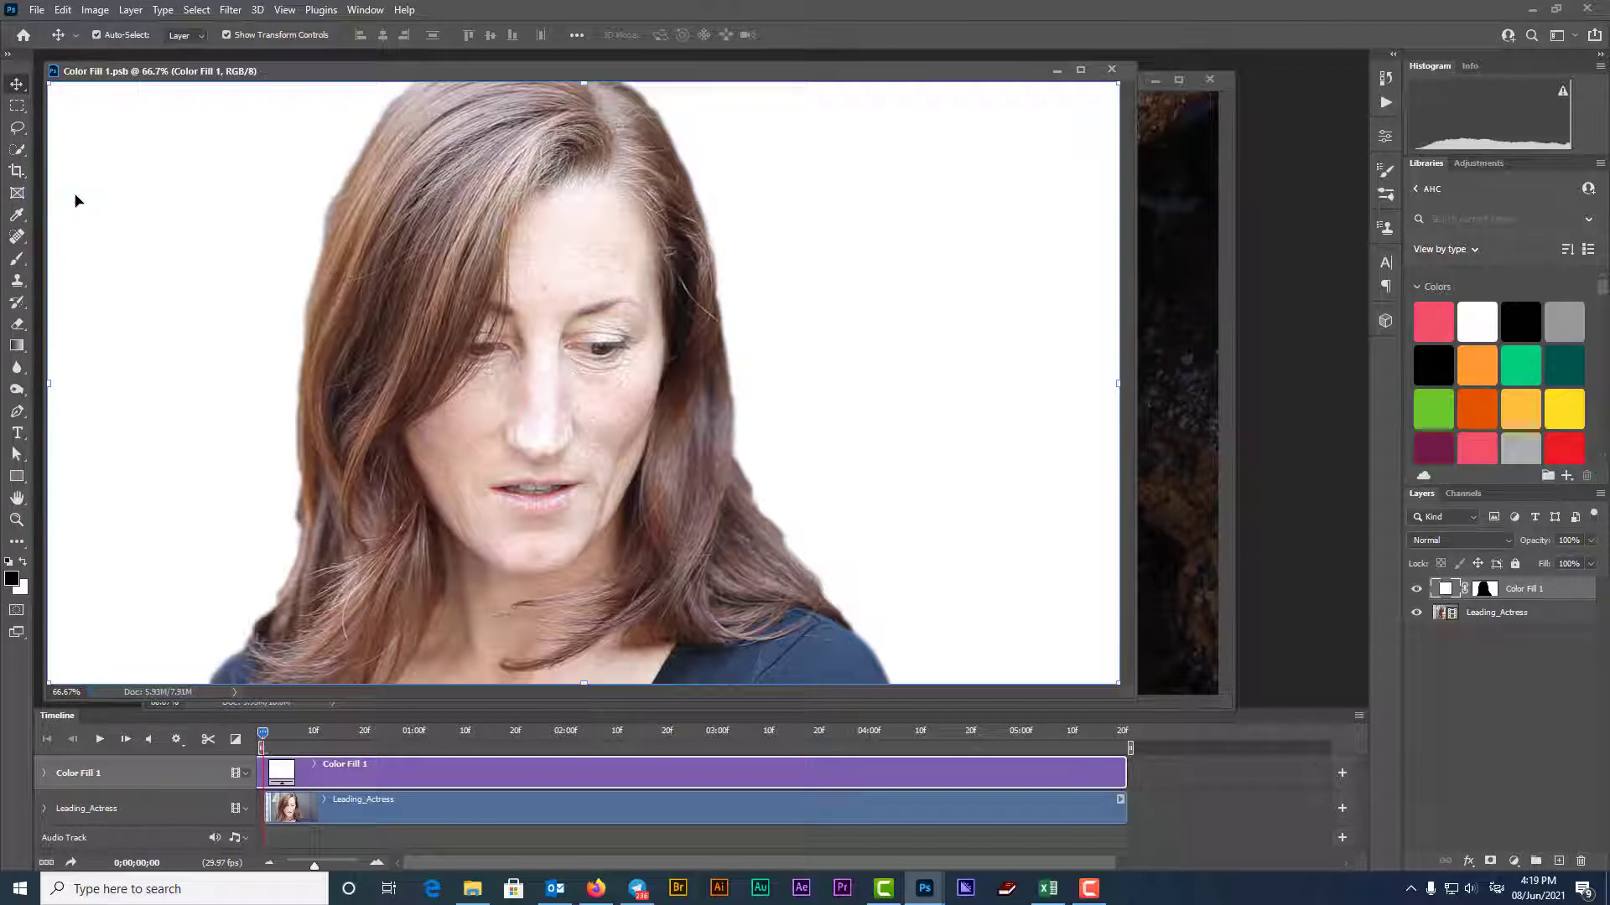
click(1113, 73)
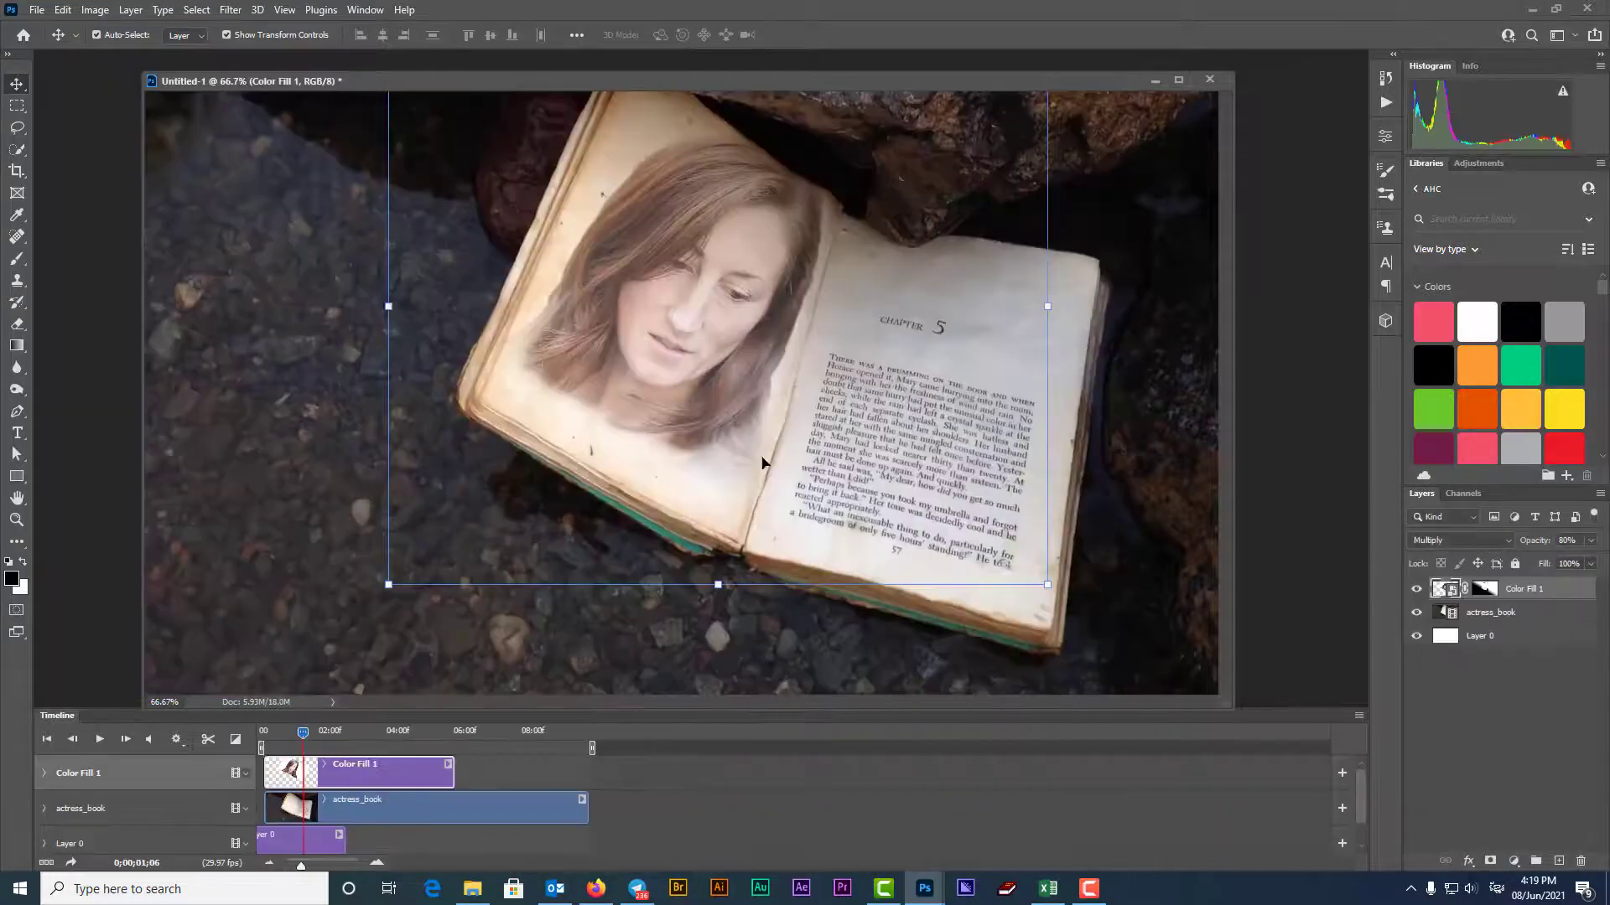
Shift the Color Fill 1 clip to start about 1.5 seconds into the book footage, playing the timeline to check the page-turn timing.
key(space)
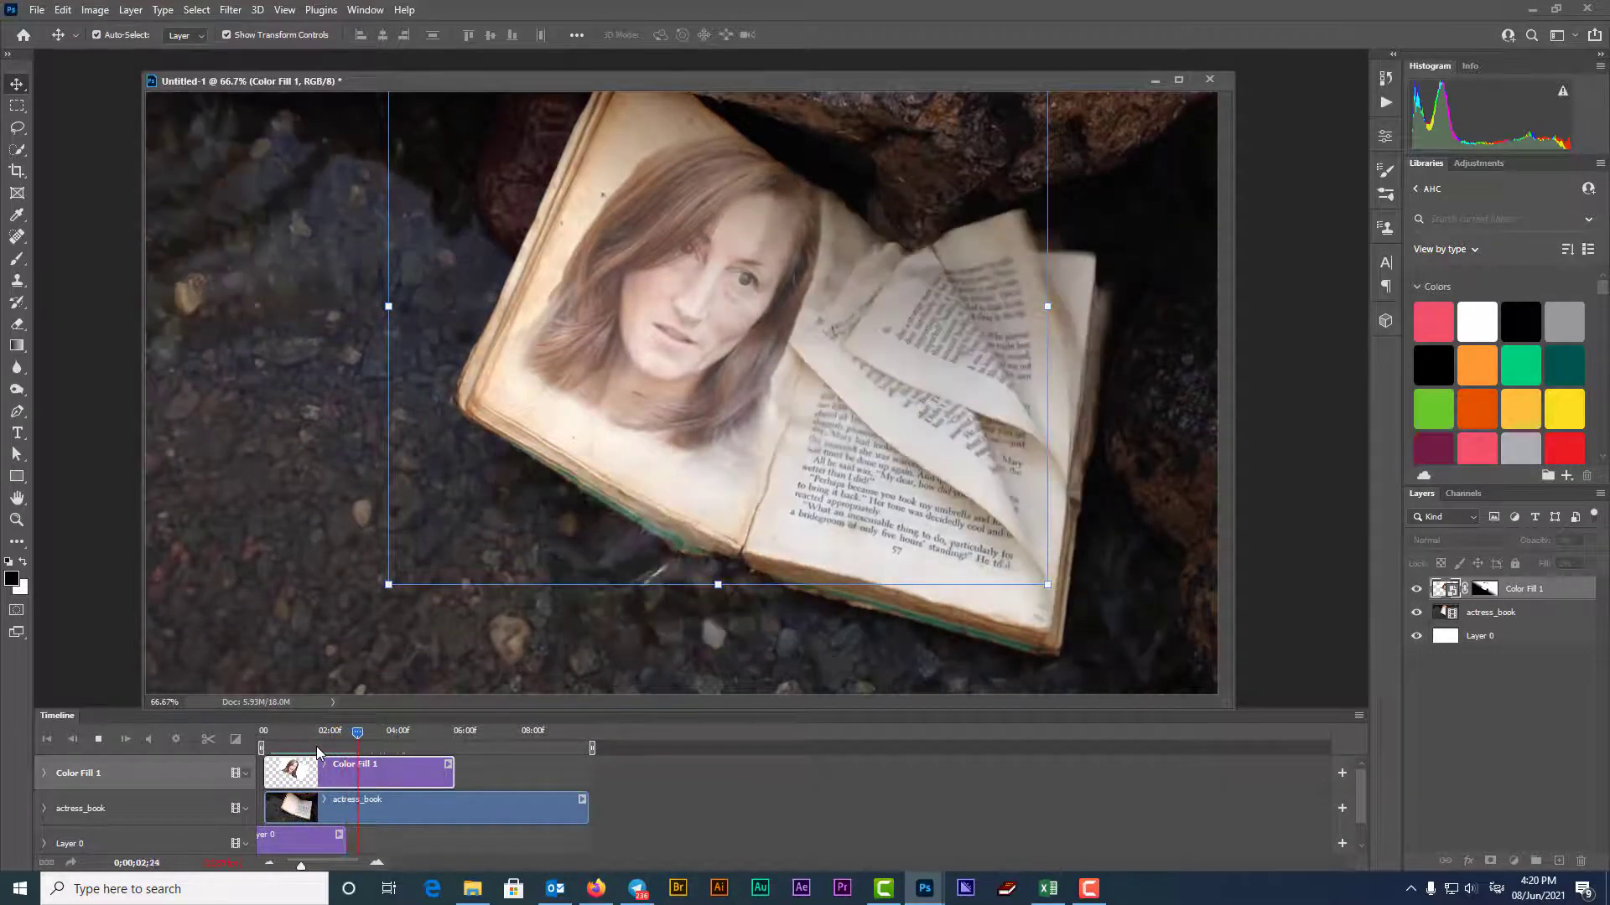
key(space)
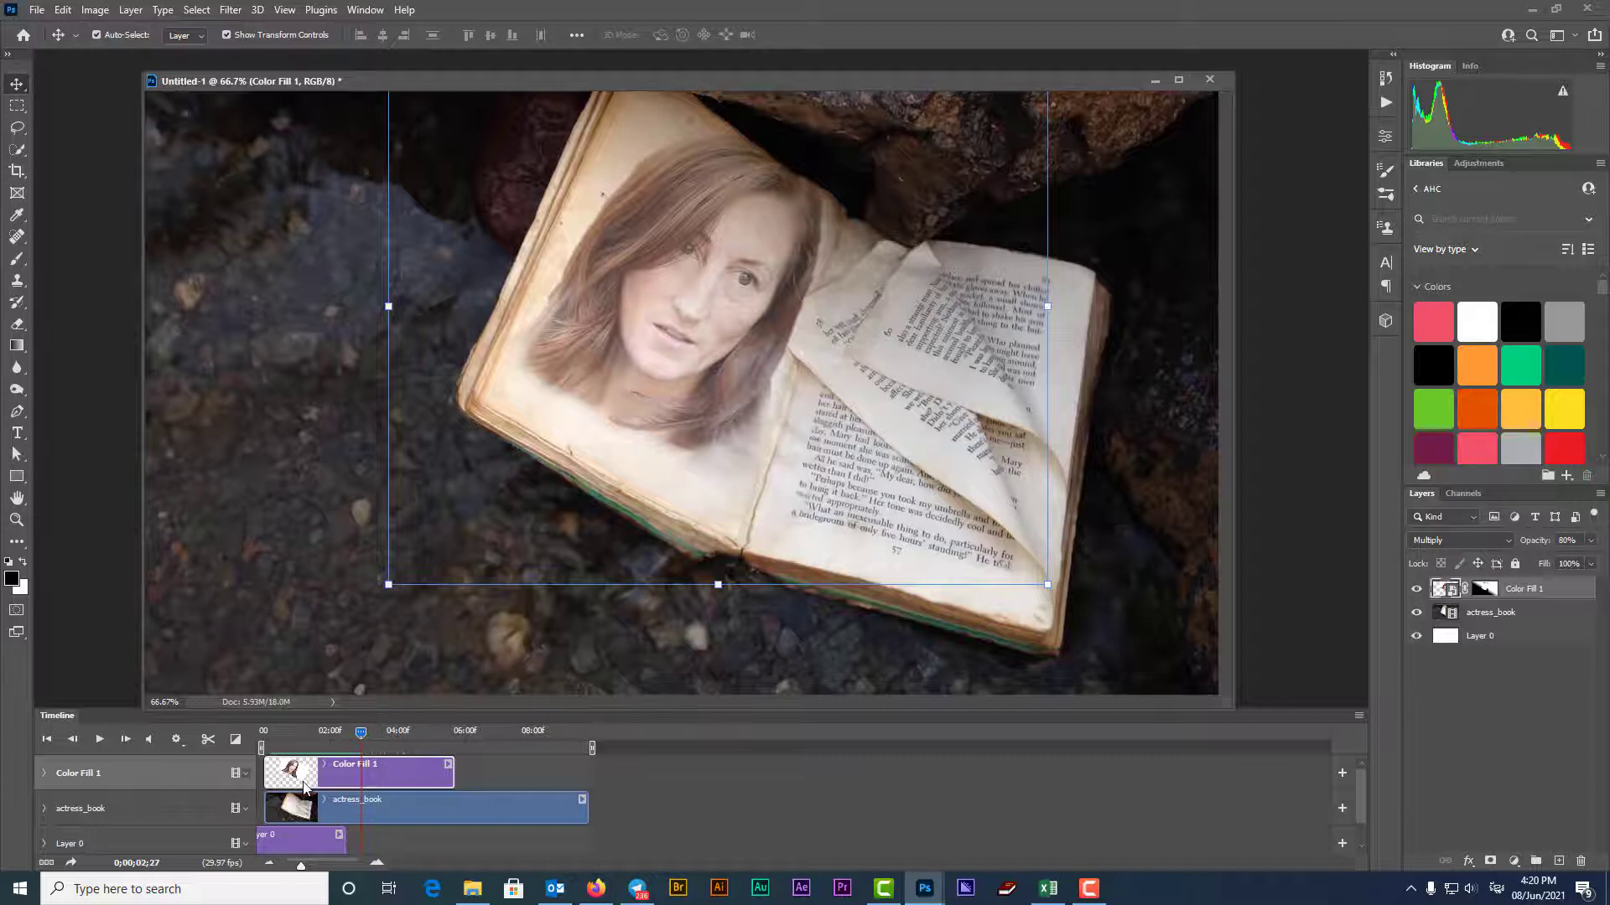
drag(387, 773, 423, 776)
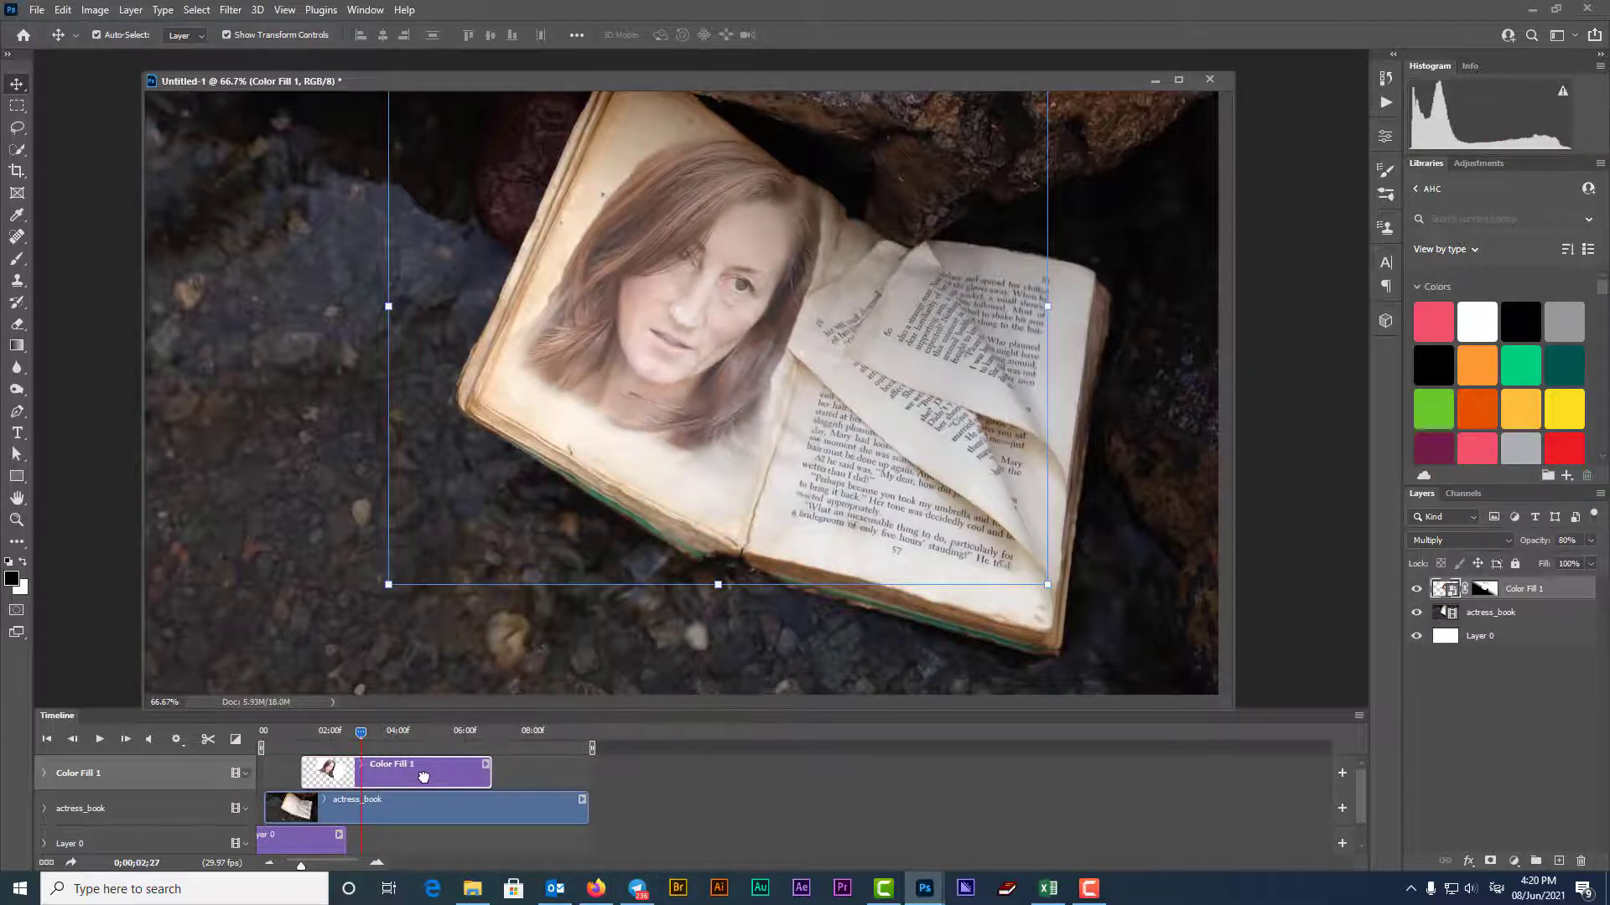
click(307, 733)
key(space)
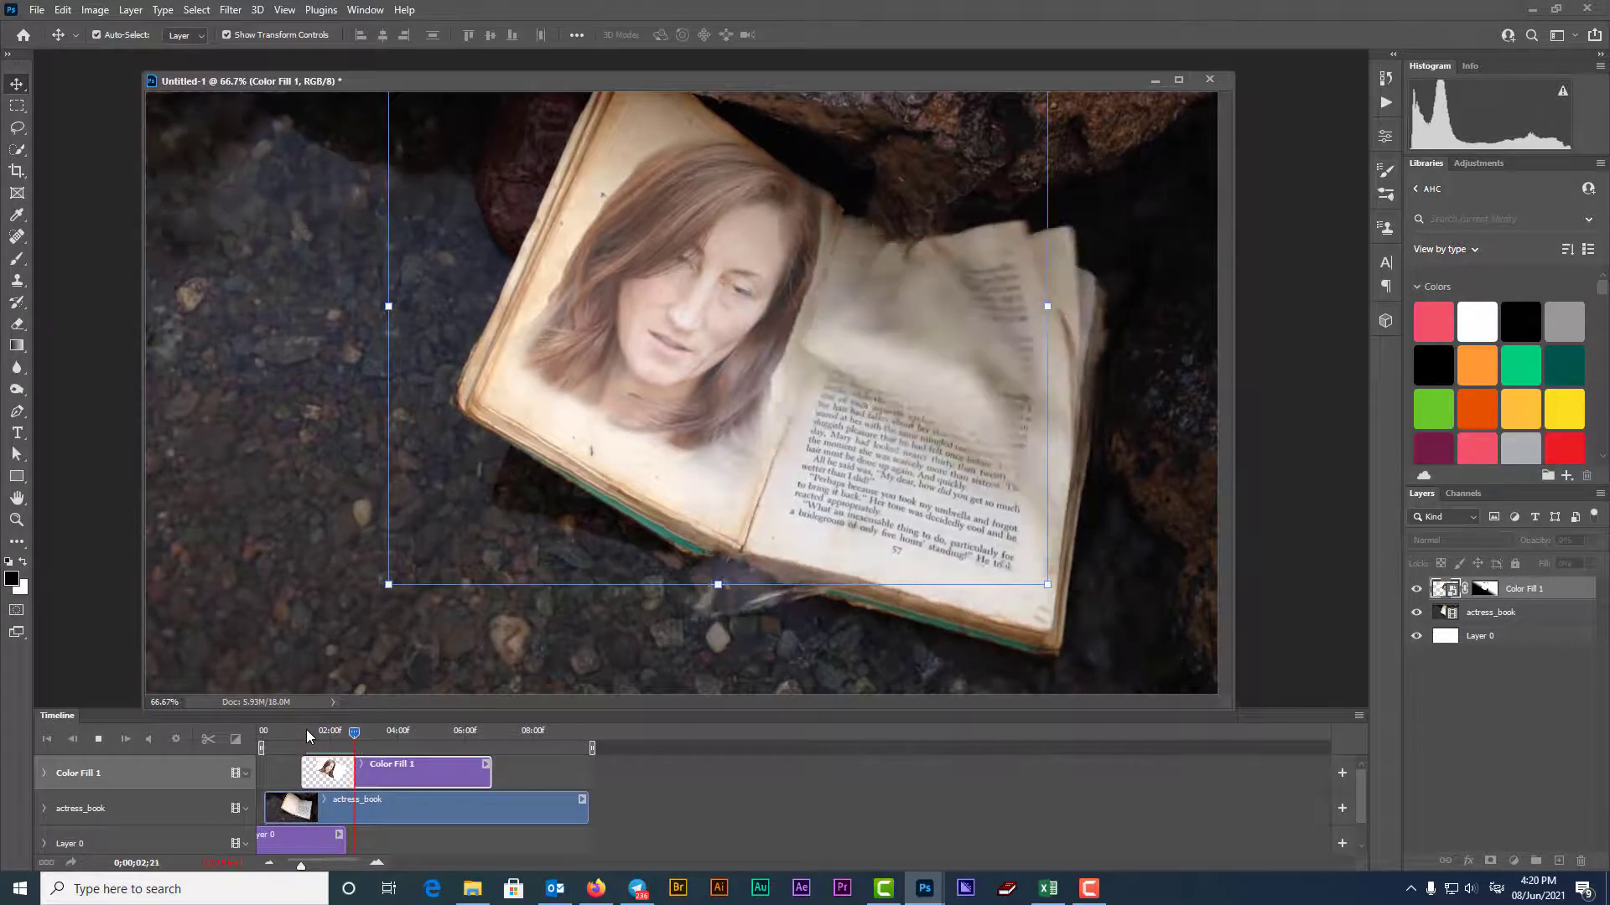
key(space)
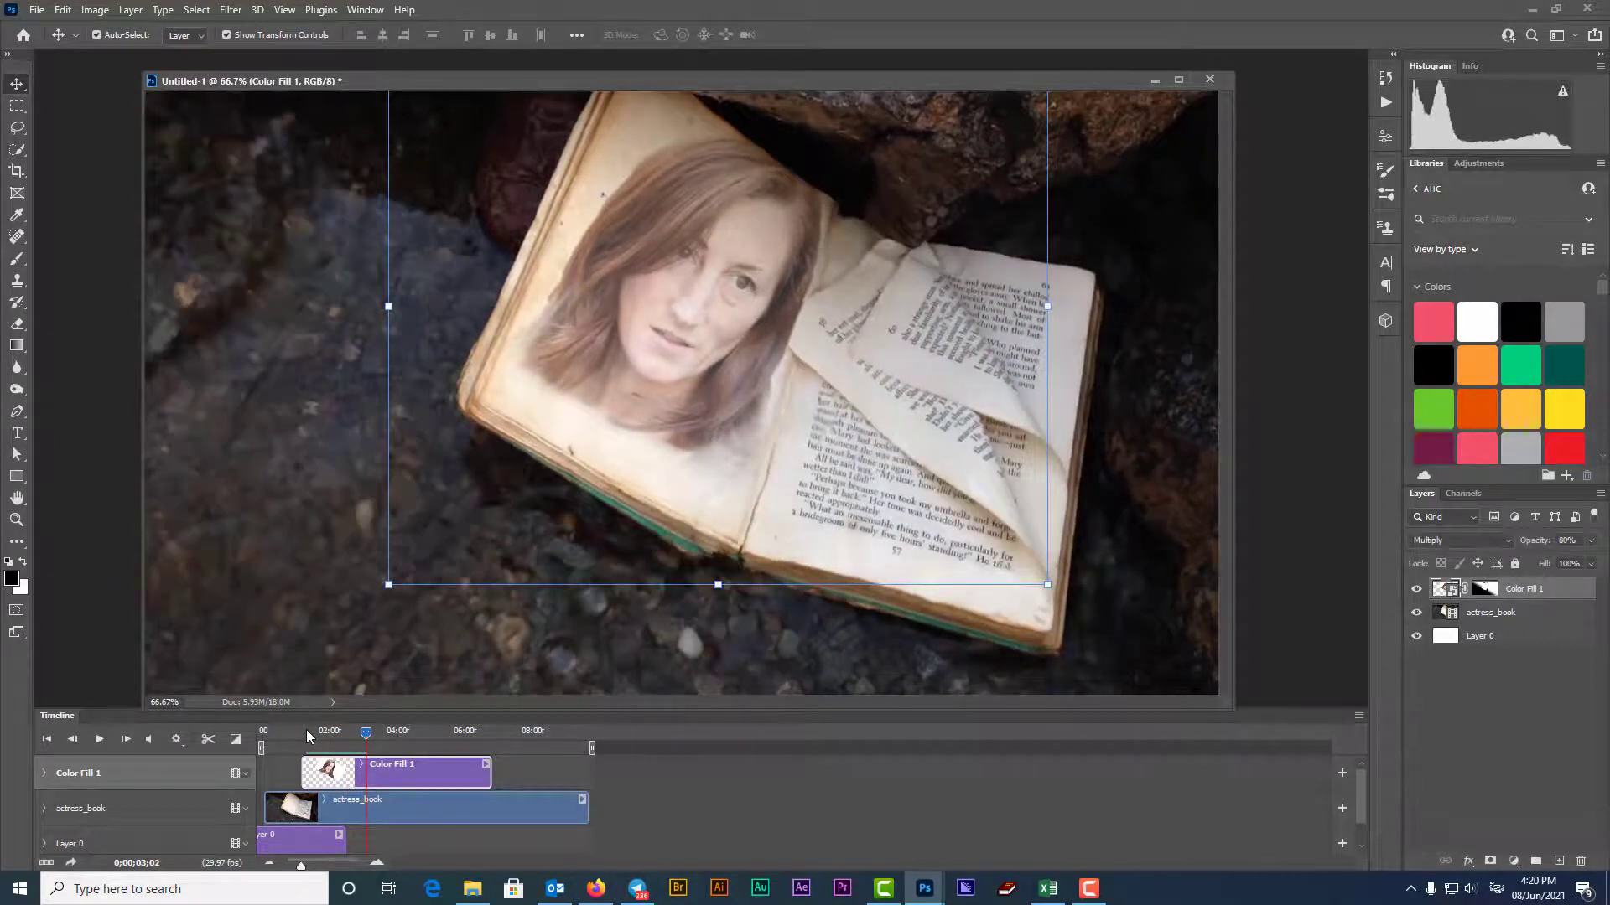
drag(385, 775, 397, 776)
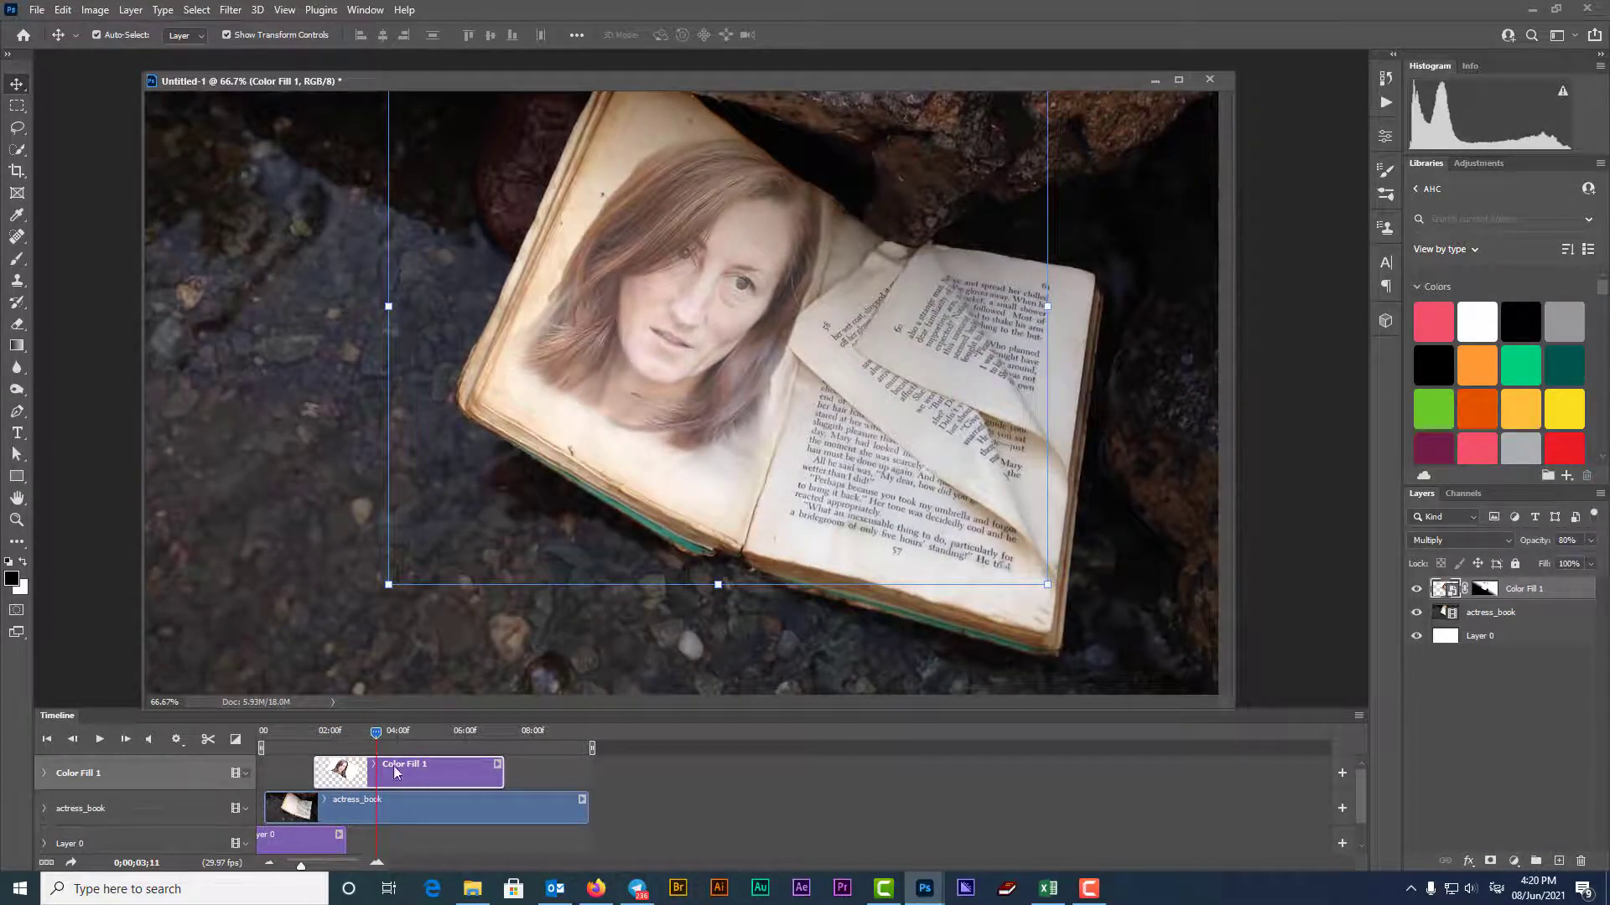
click(340, 732)
key(space)
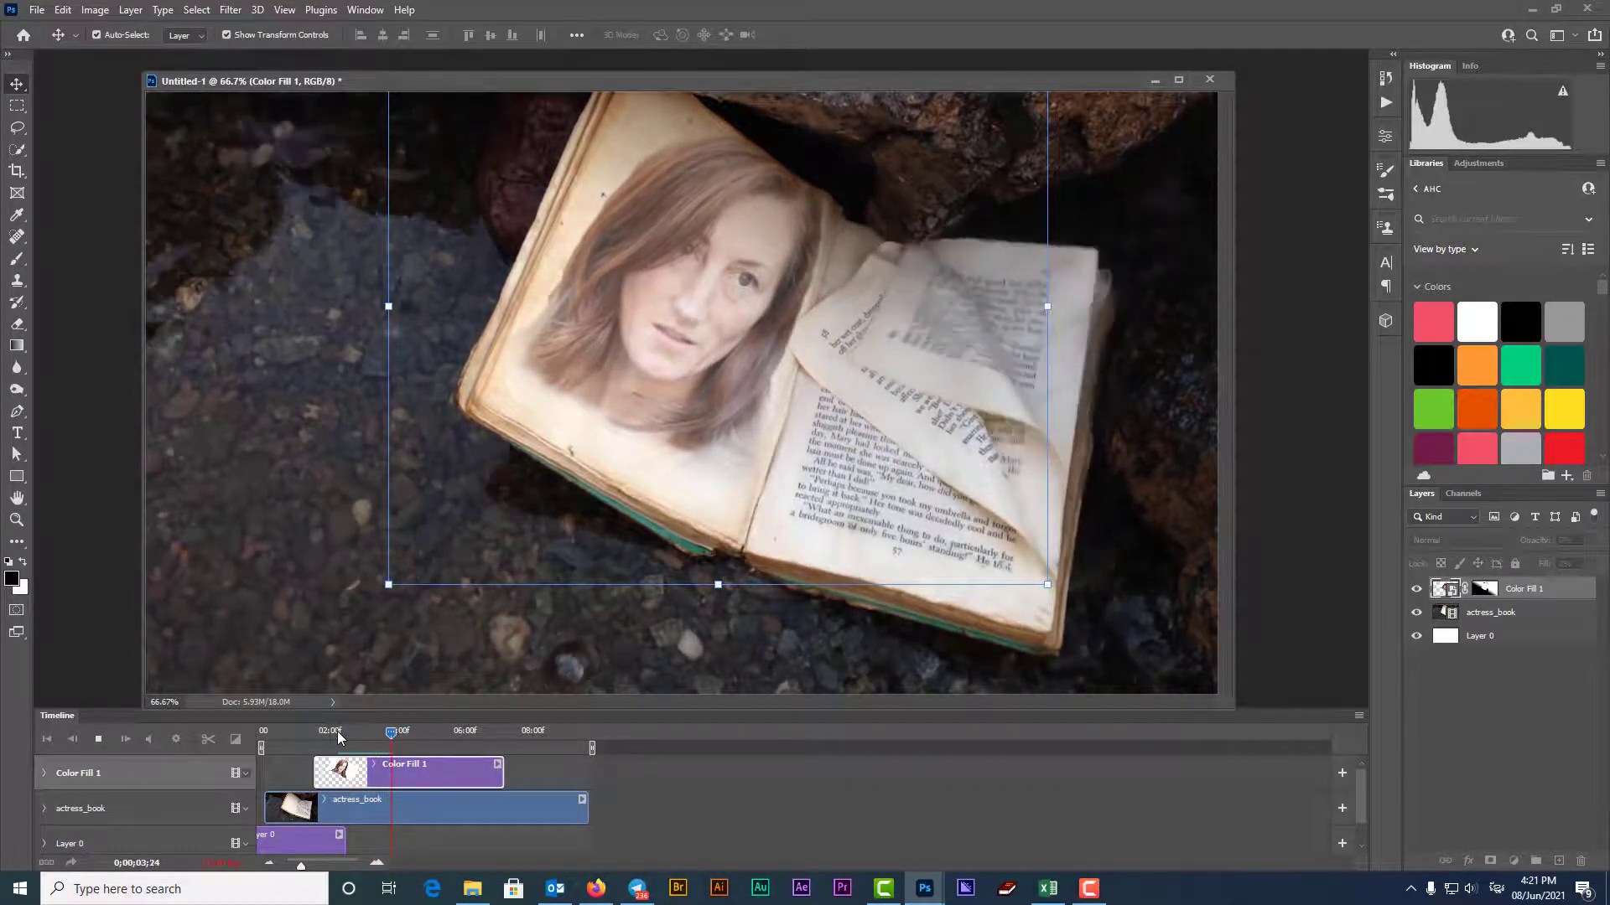
key(space)
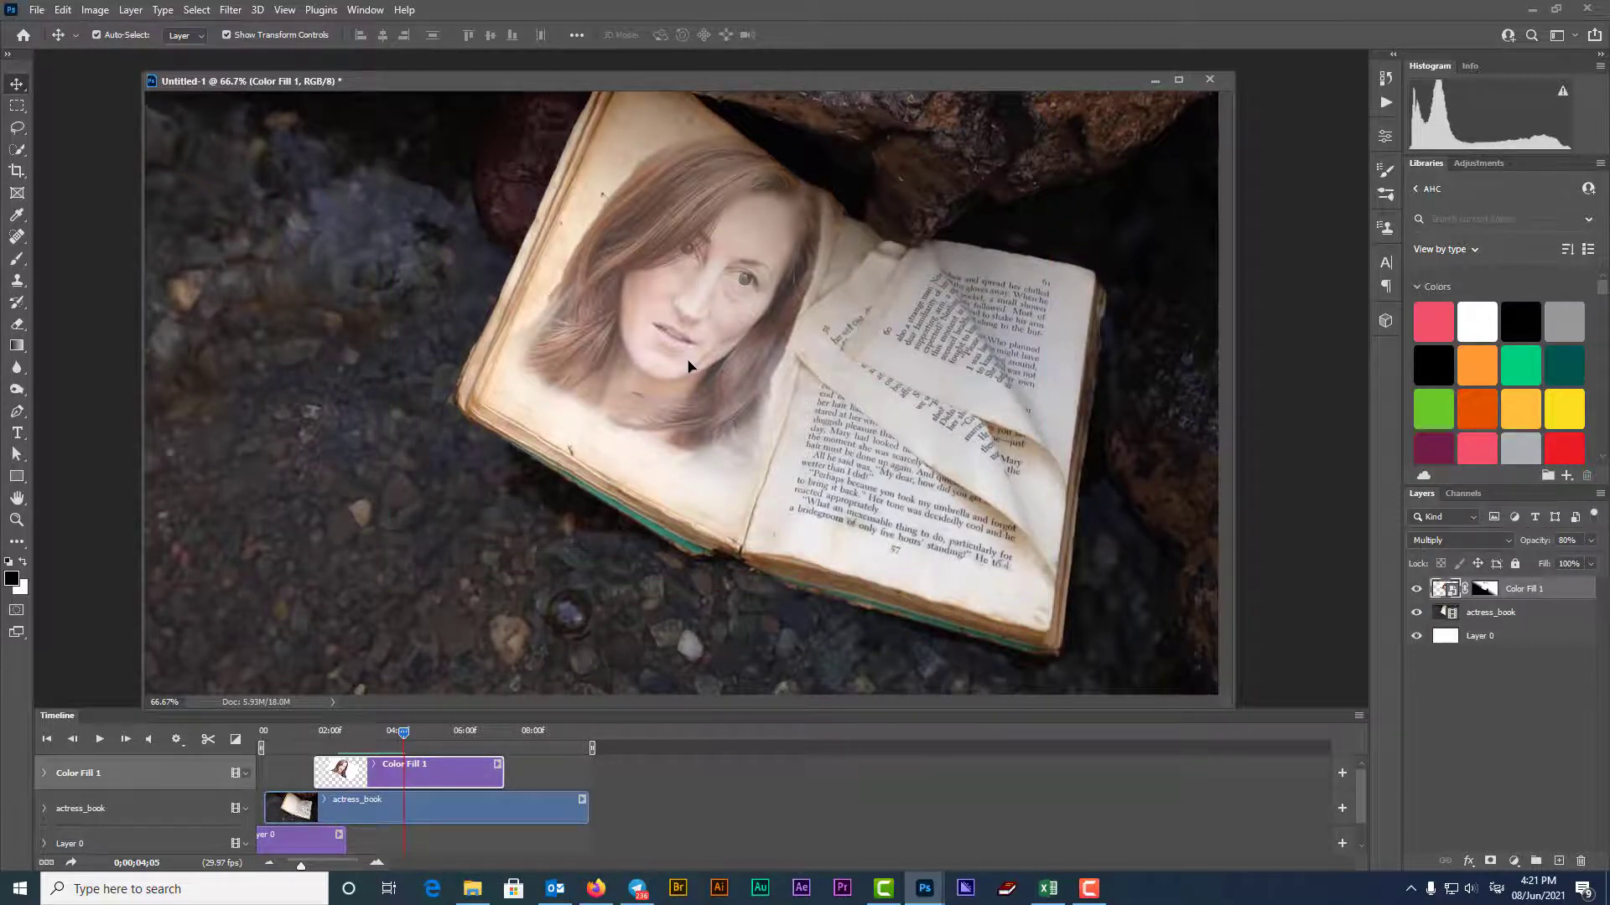
Scale the woman down proportionally to about 97.5% on the book page and play the timeline from about two seconds.
click(687, 366)
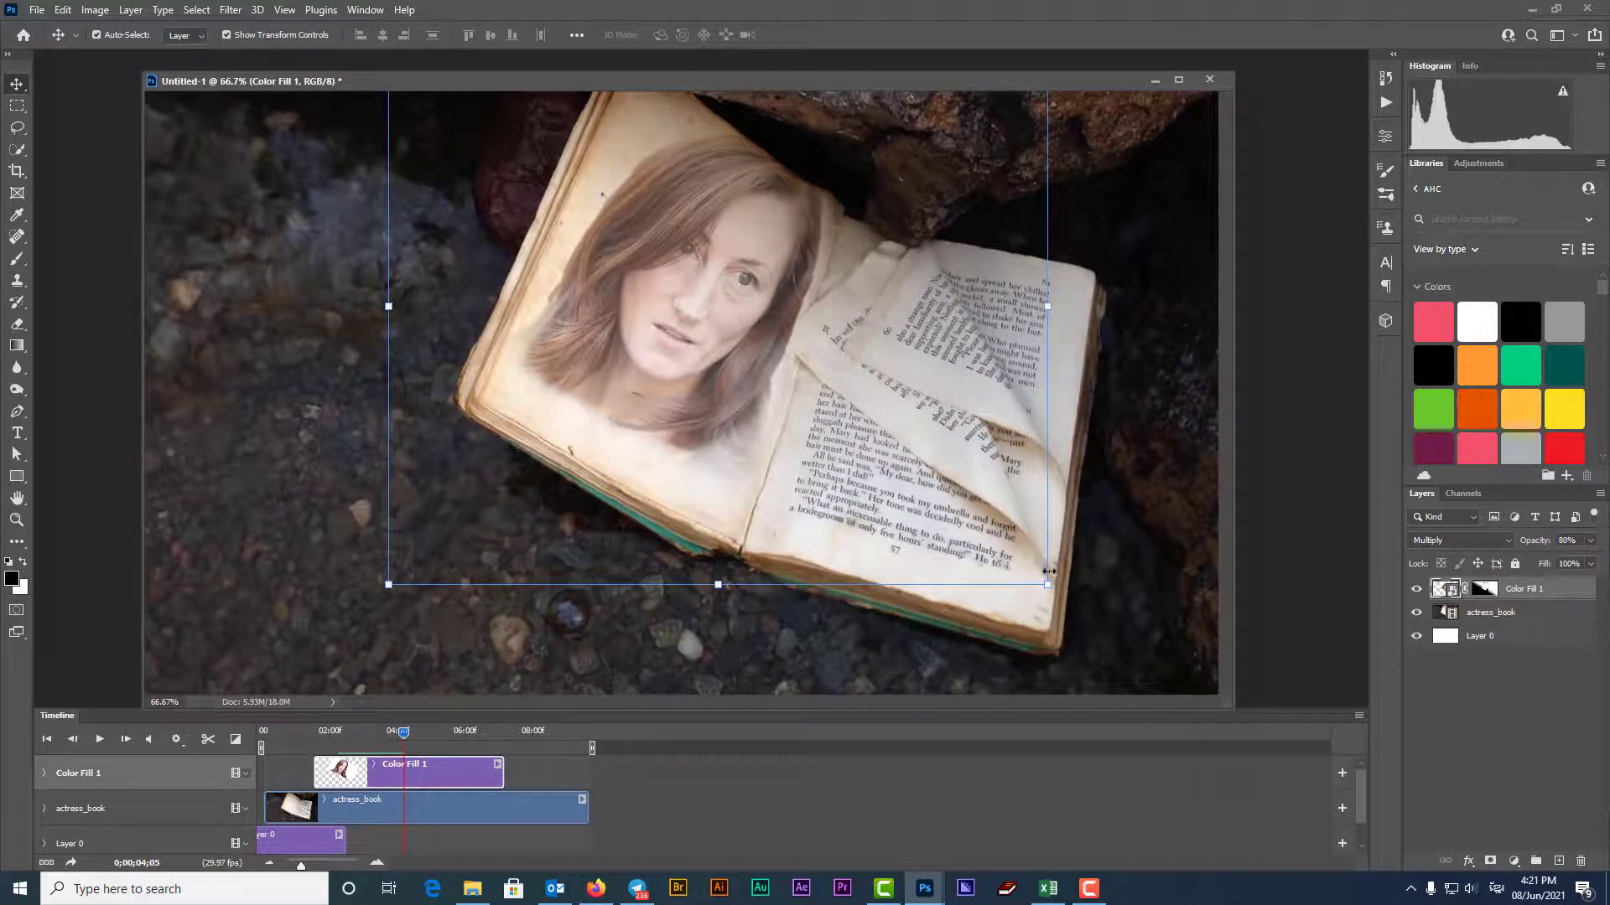
drag(1047, 586, 1031, 573)
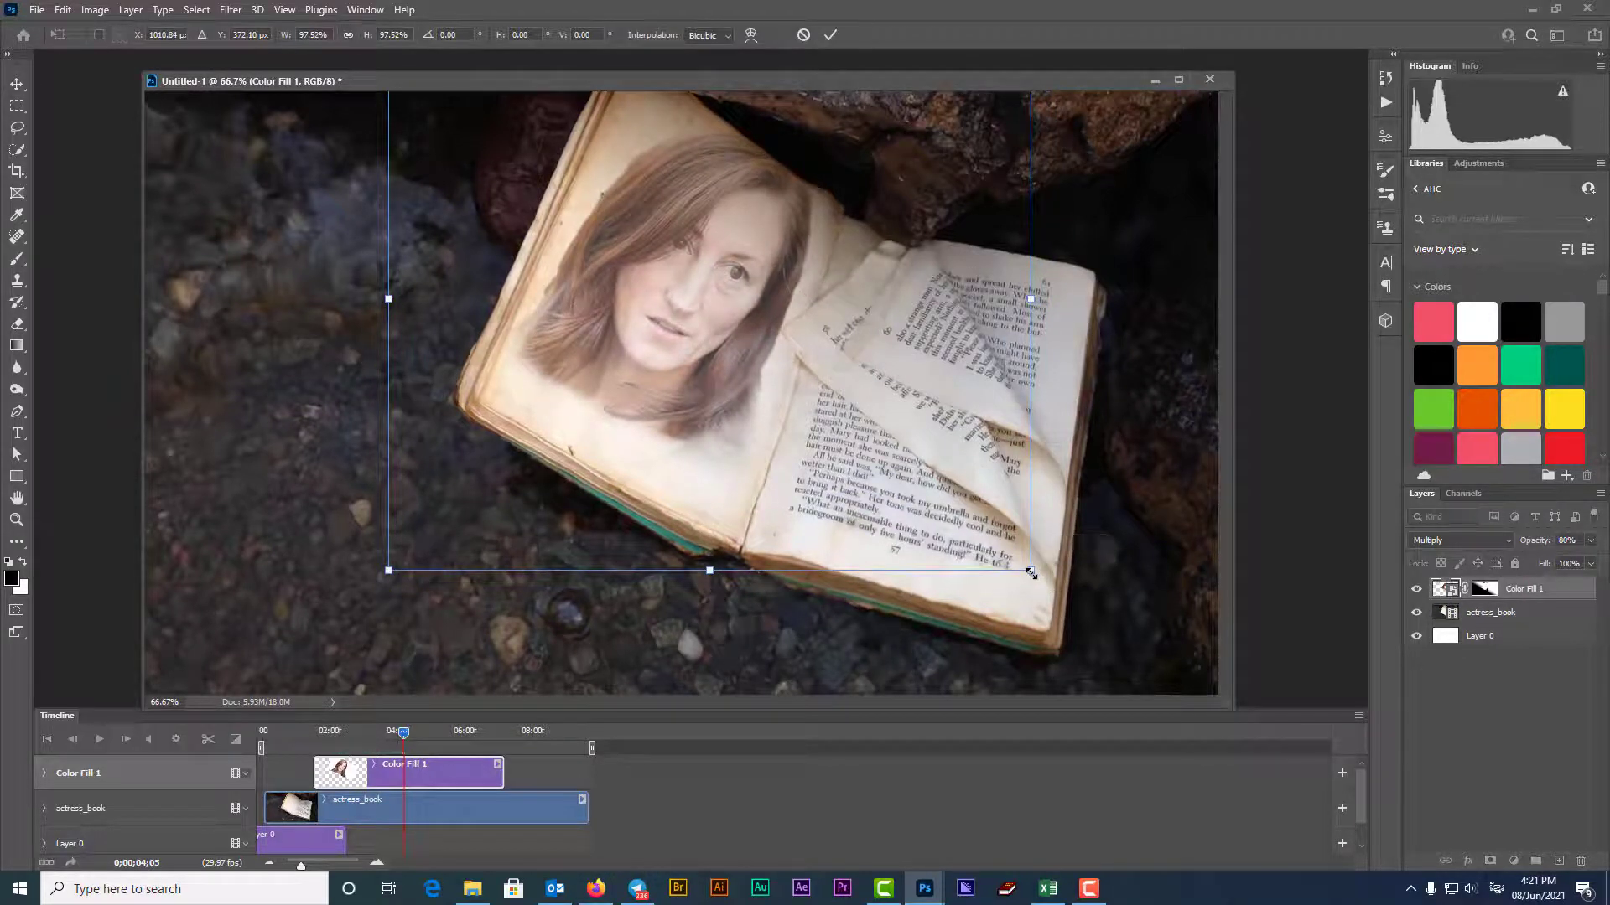
key(Return)
click(327, 731)
key(space)
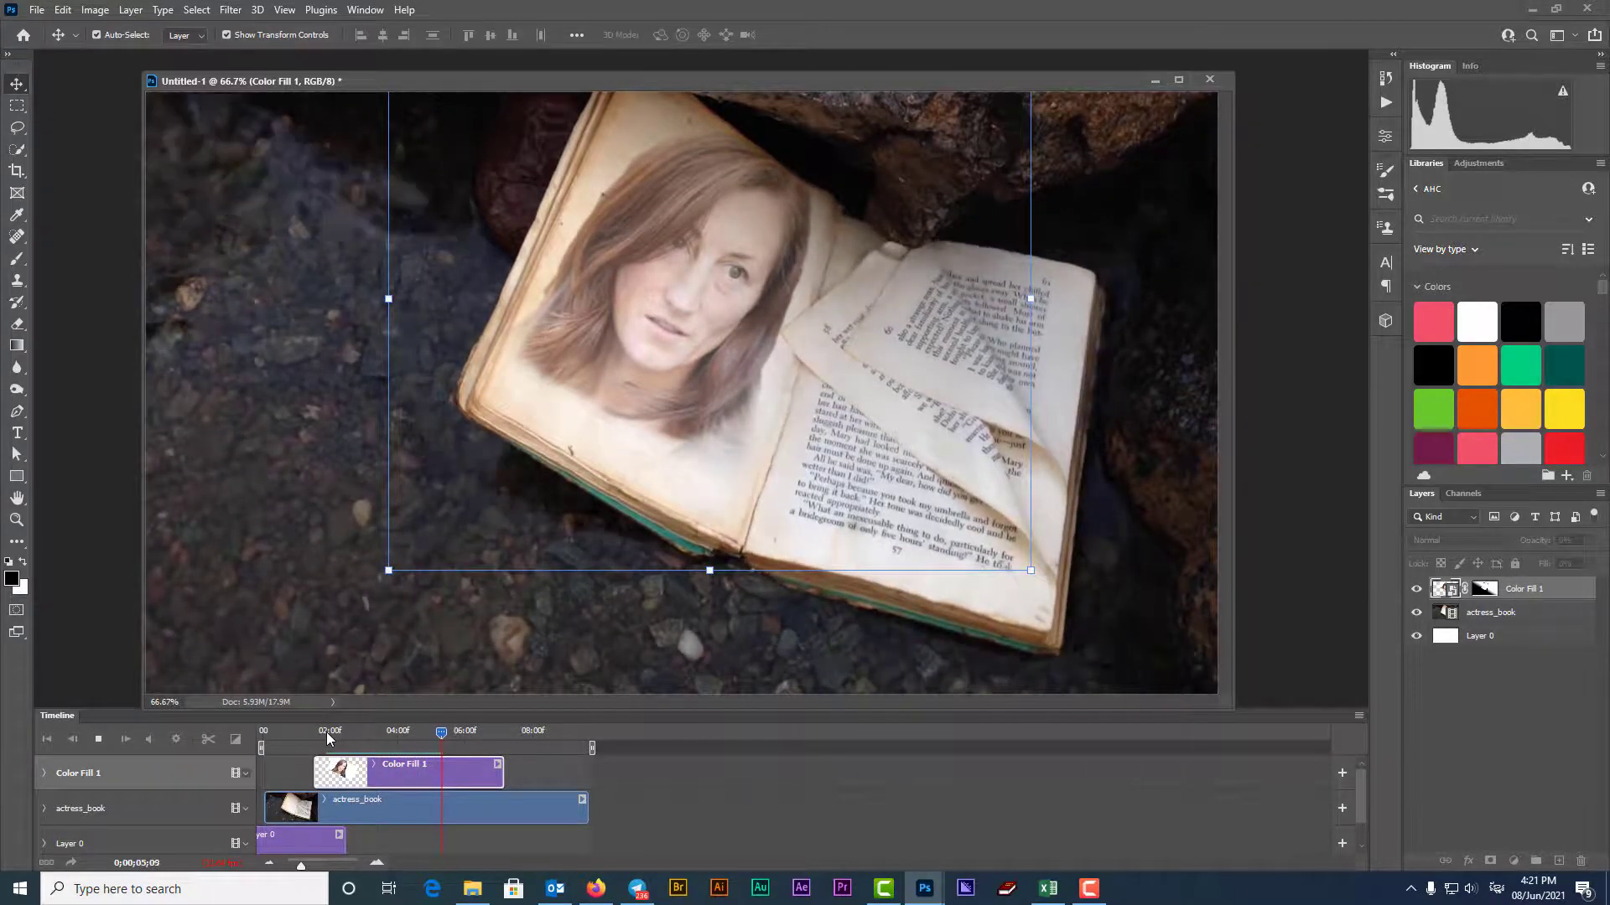
key(space)
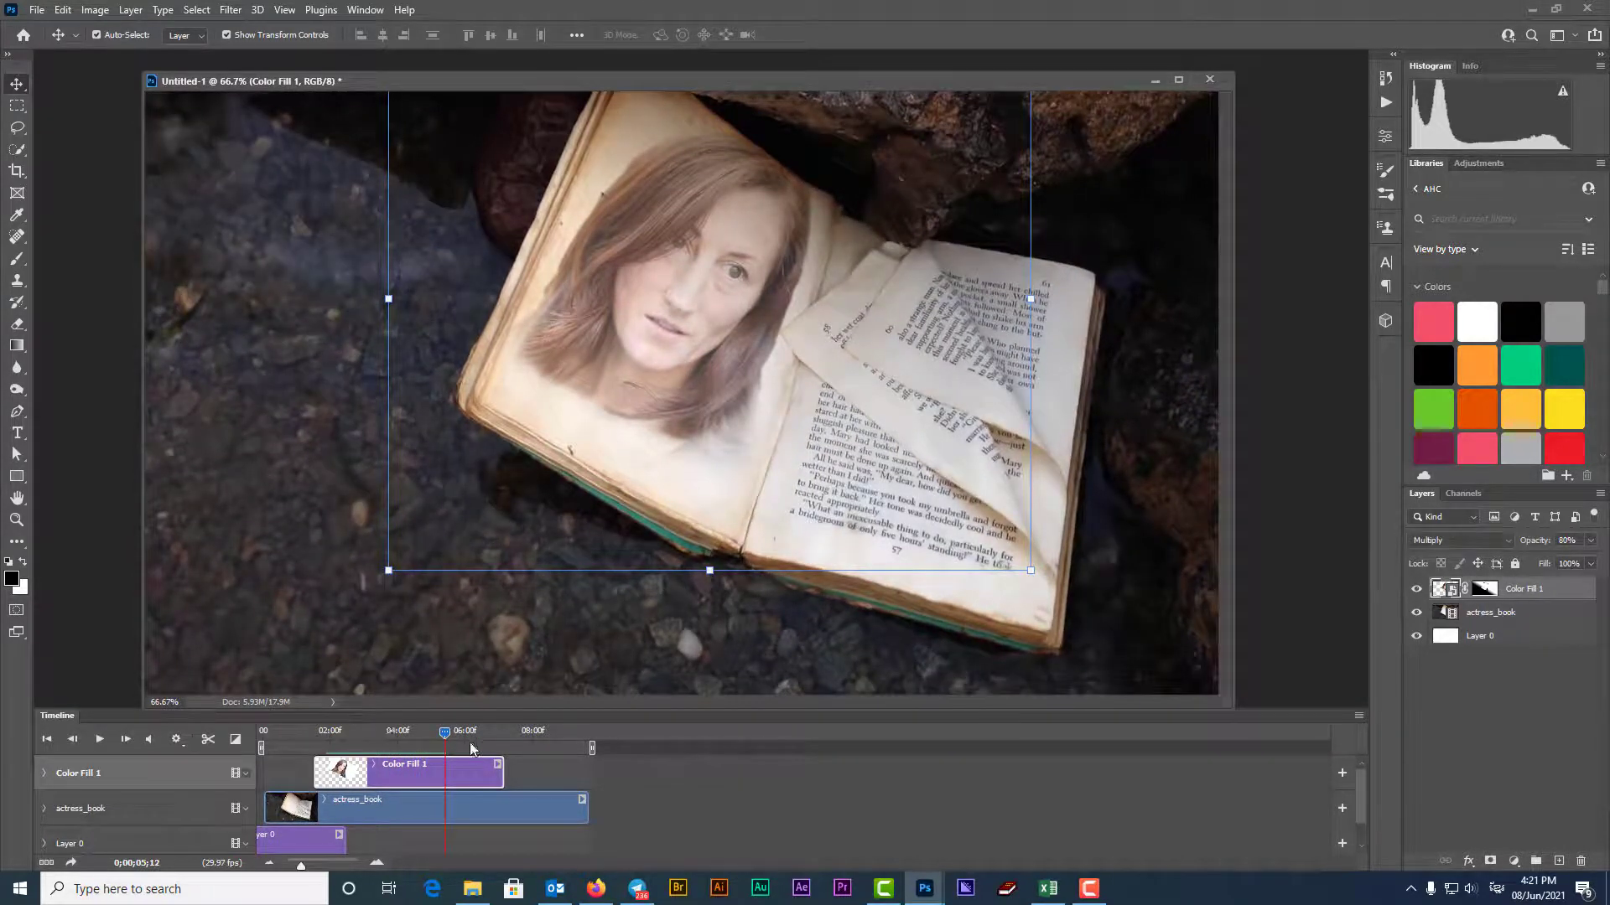
Trim the timeline's work area to frames 44 to 214, around the Color Fill 1 clip, and play it back.
drag(592, 747, 507, 747)
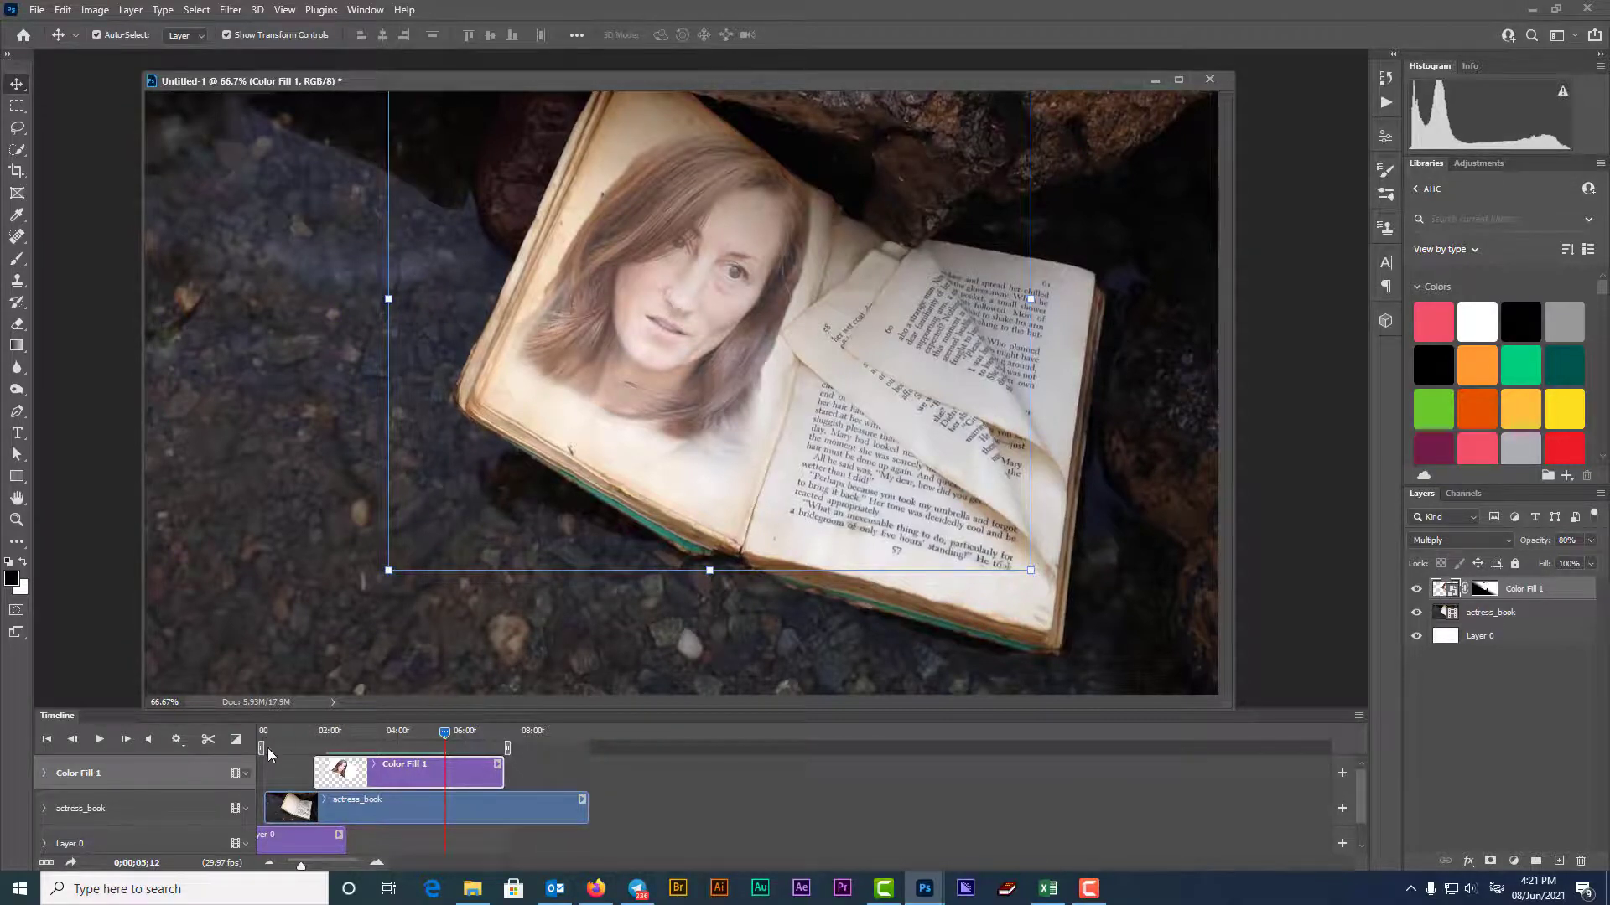
drag(260, 748, 310, 747)
key(space)
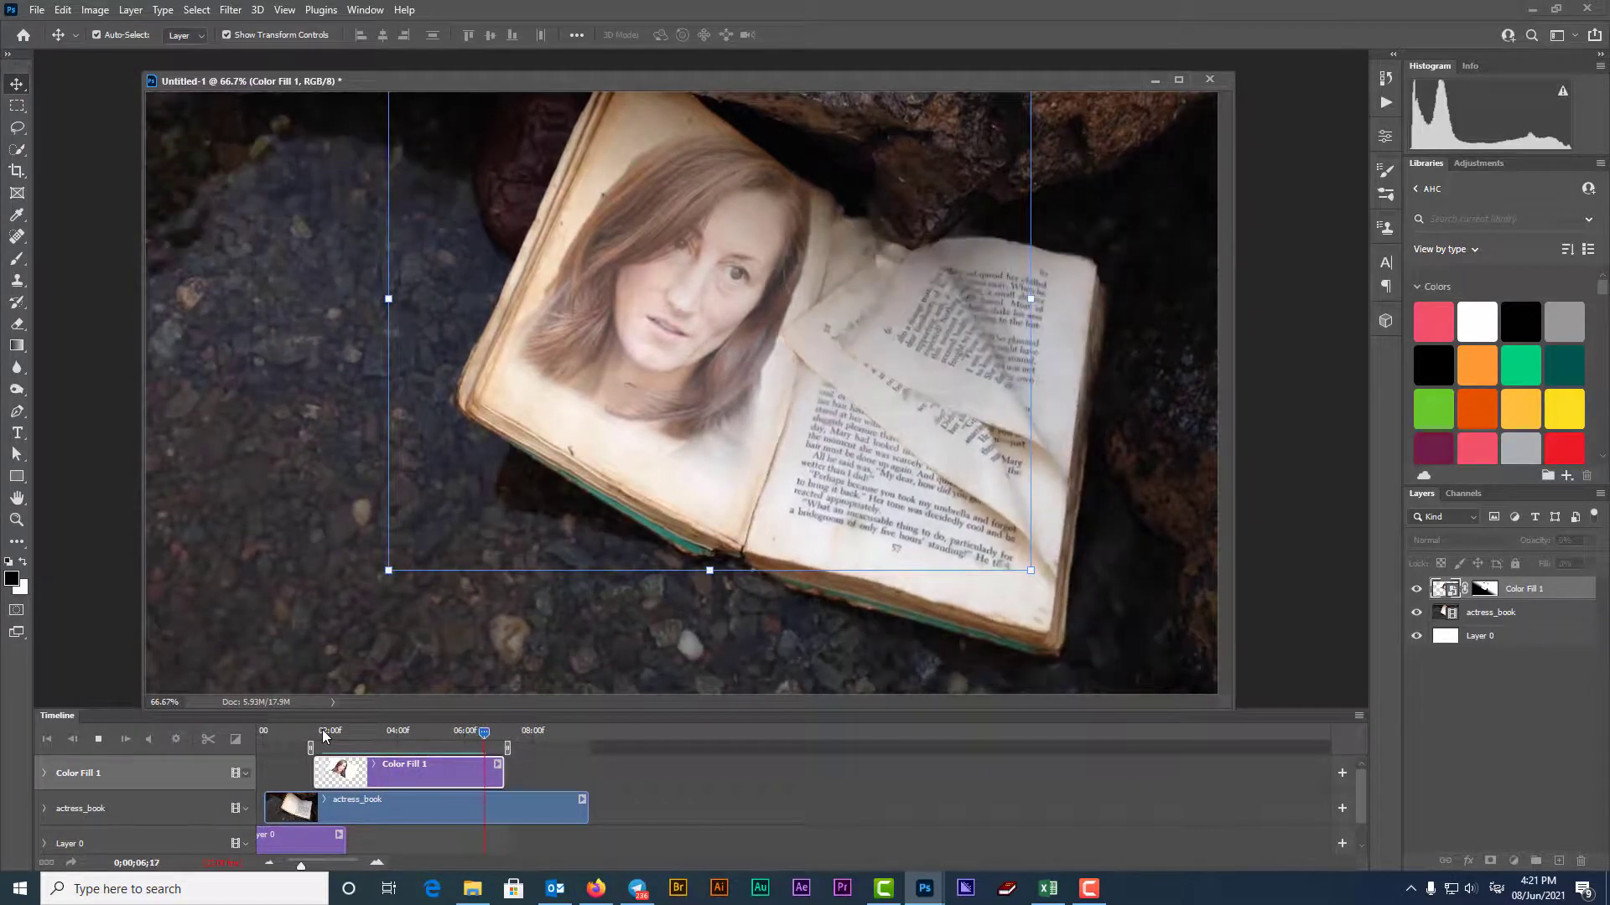
key(space)
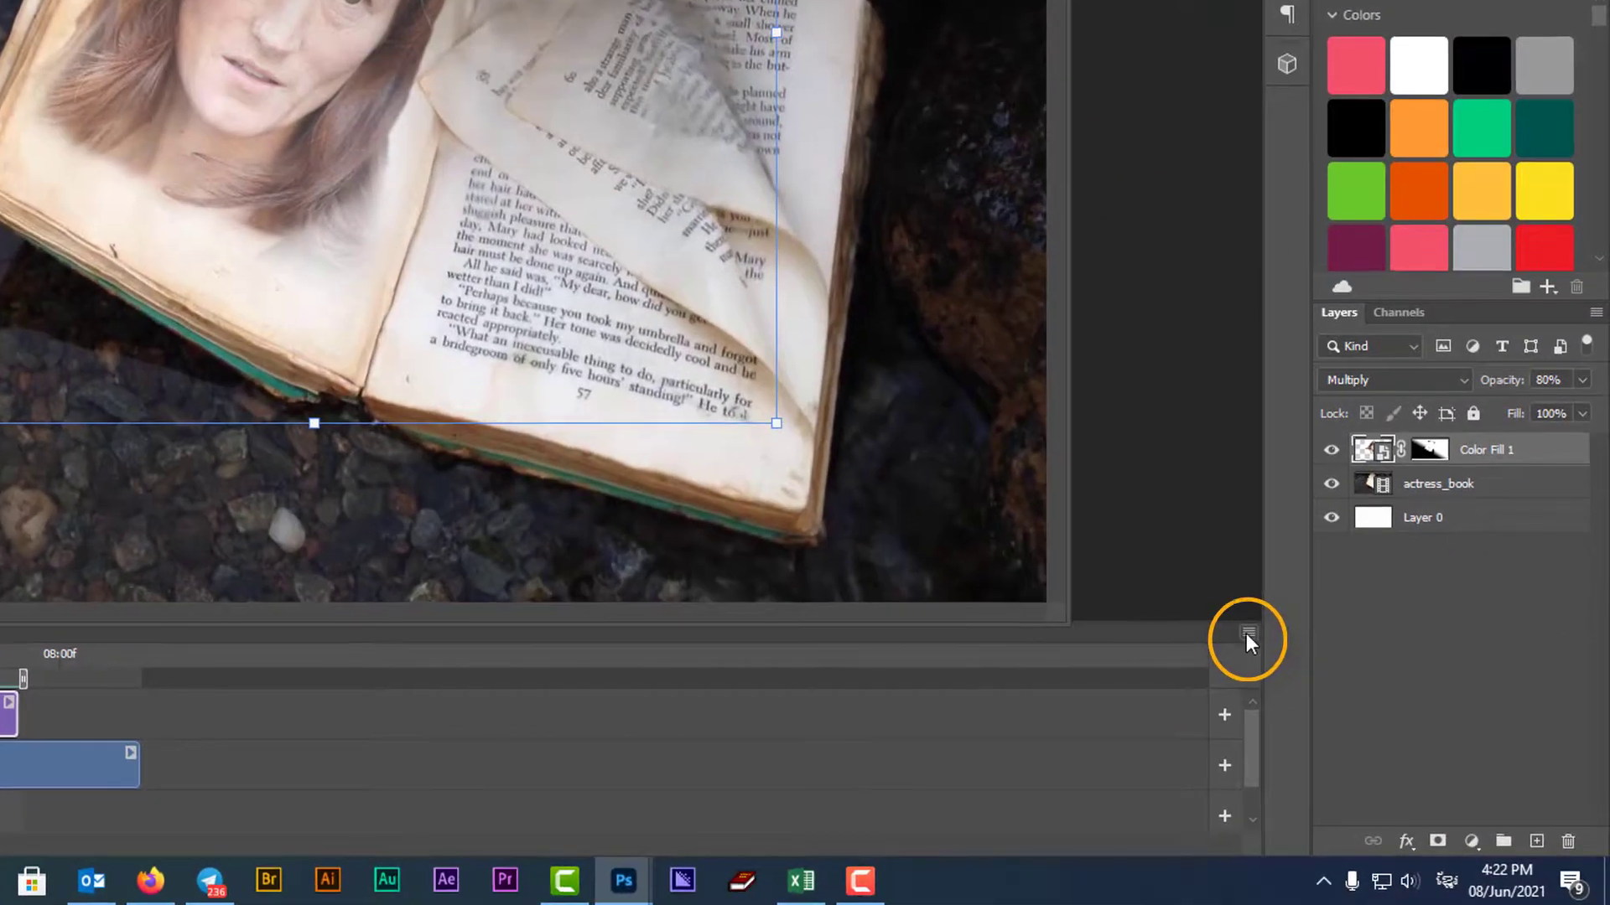
Render the work area as Untitled-1.mp4 with Adobe Media Encoder in H.264, High Quality, DVCPRO HD 720p at 29.97 fps.
click(1359, 715)
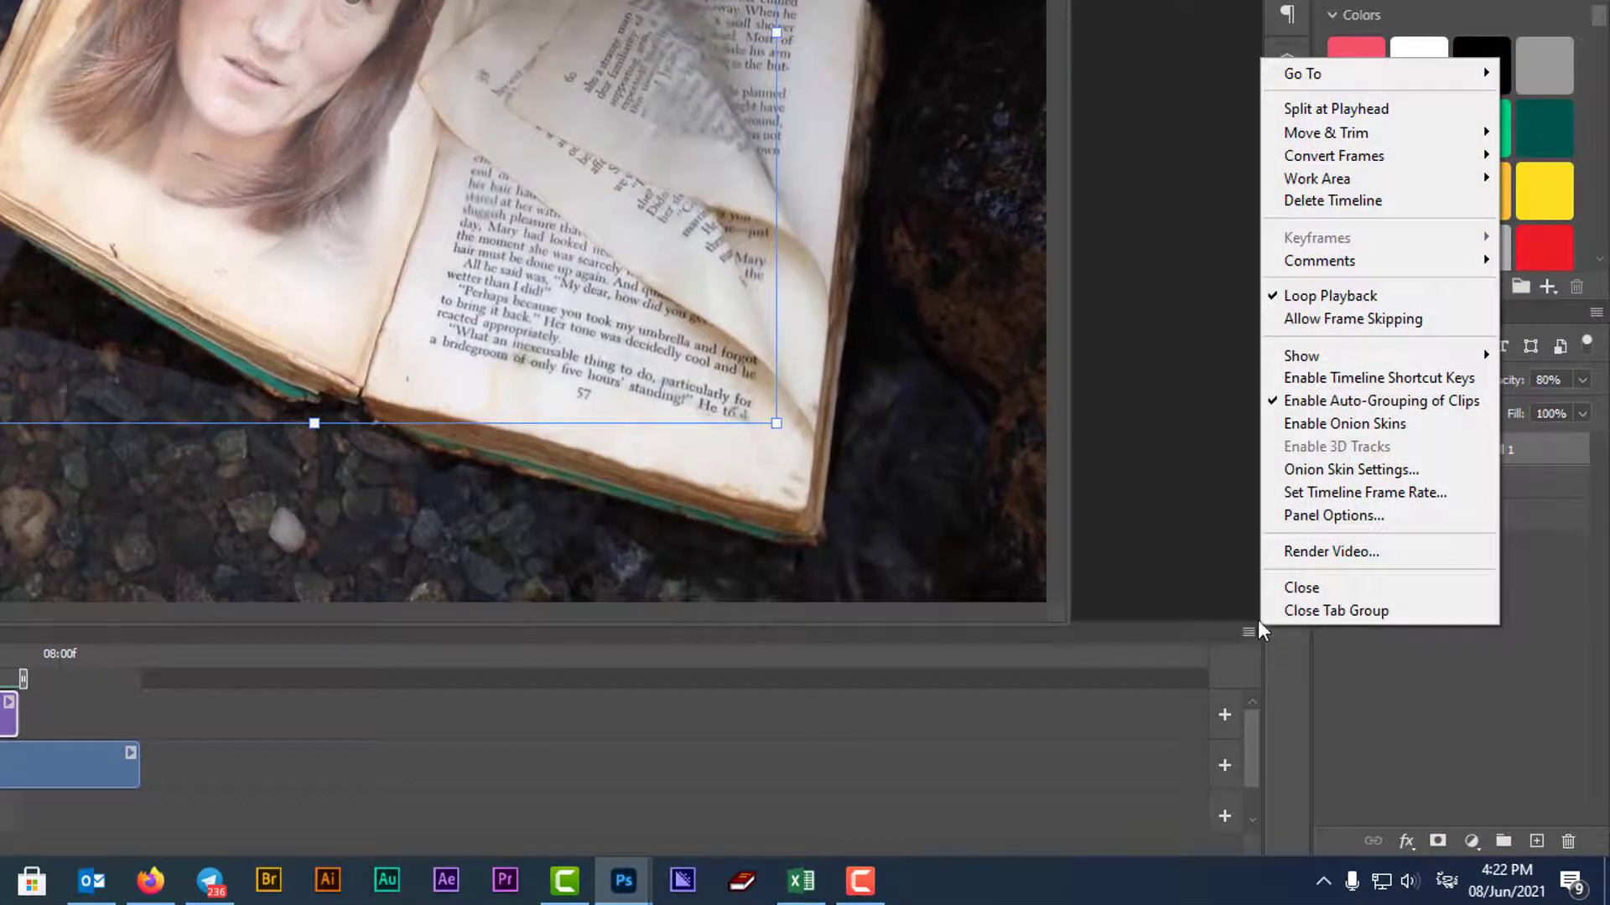
click(1311, 553)
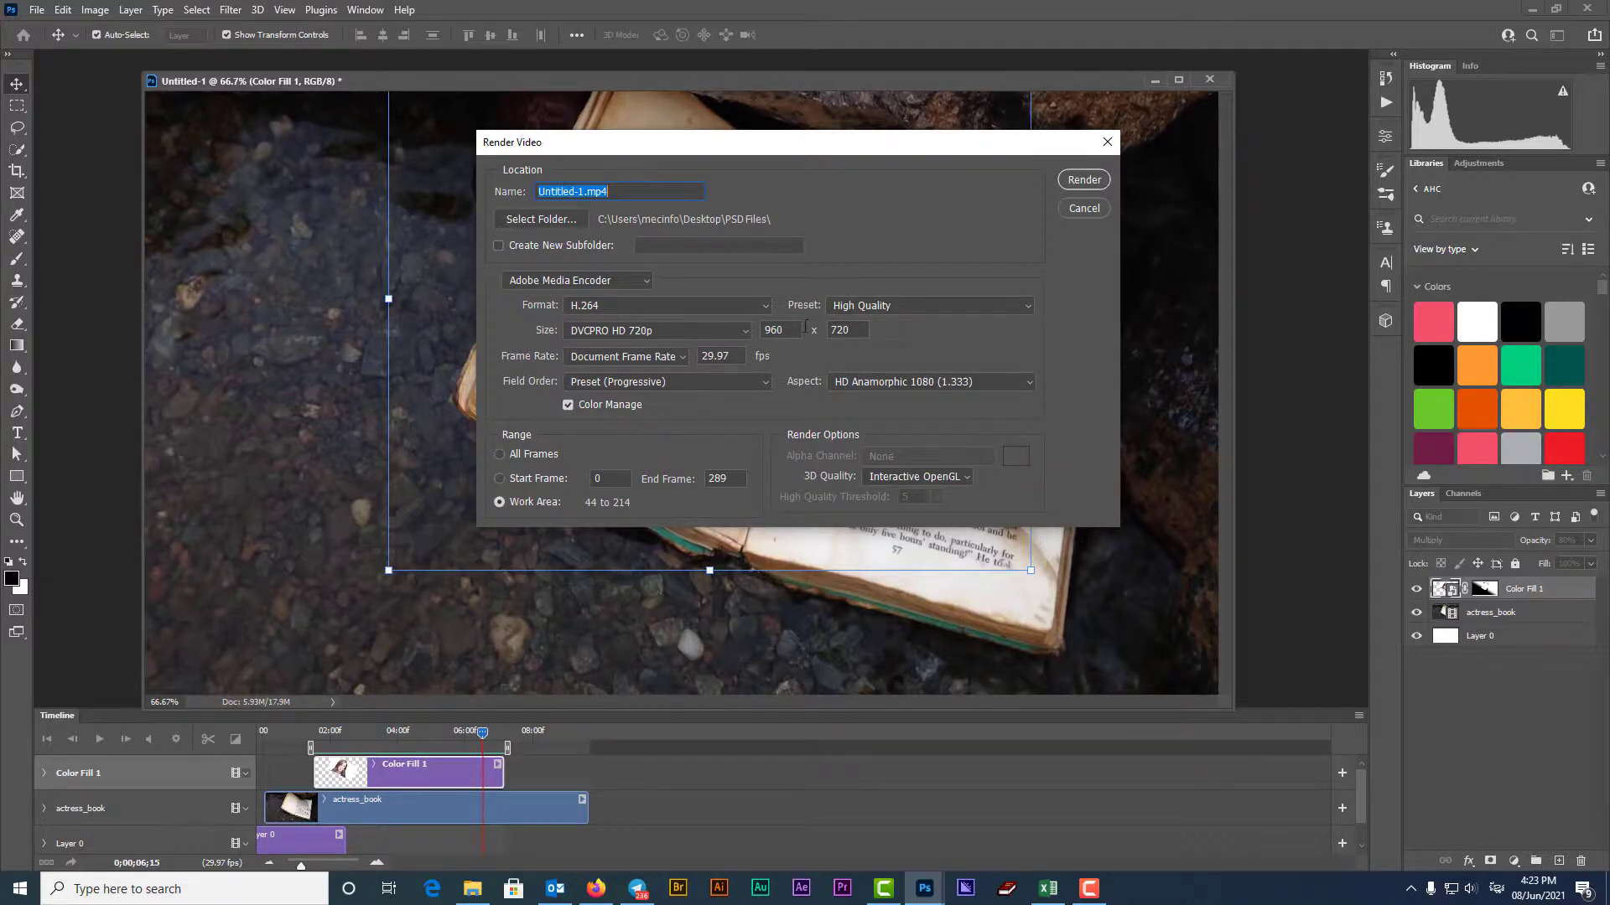
click(1084, 182)
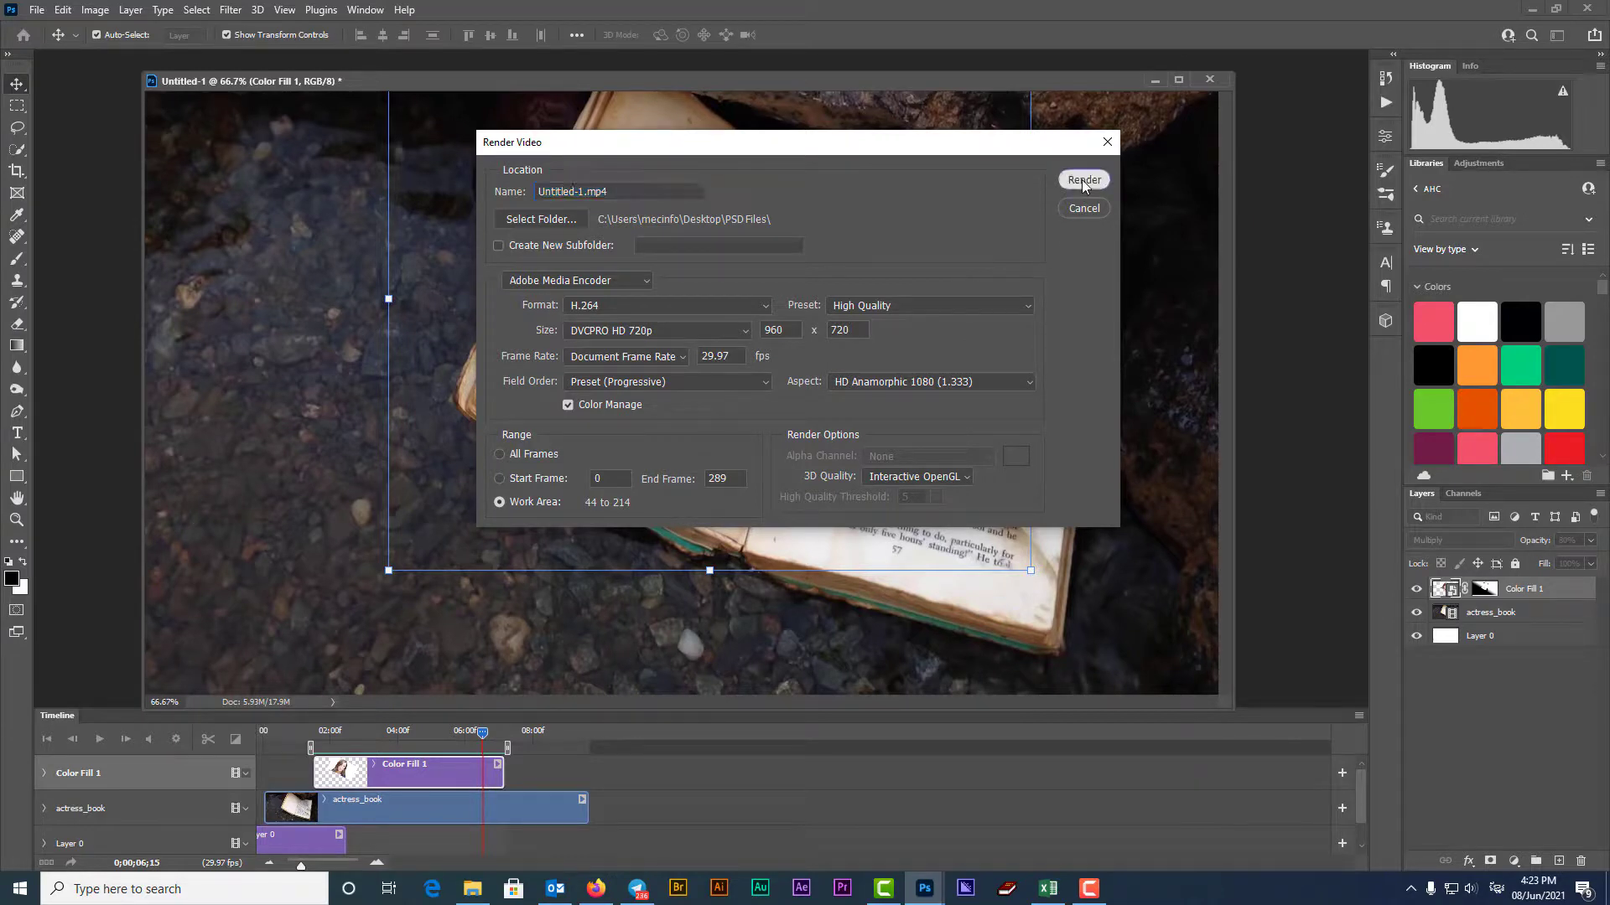